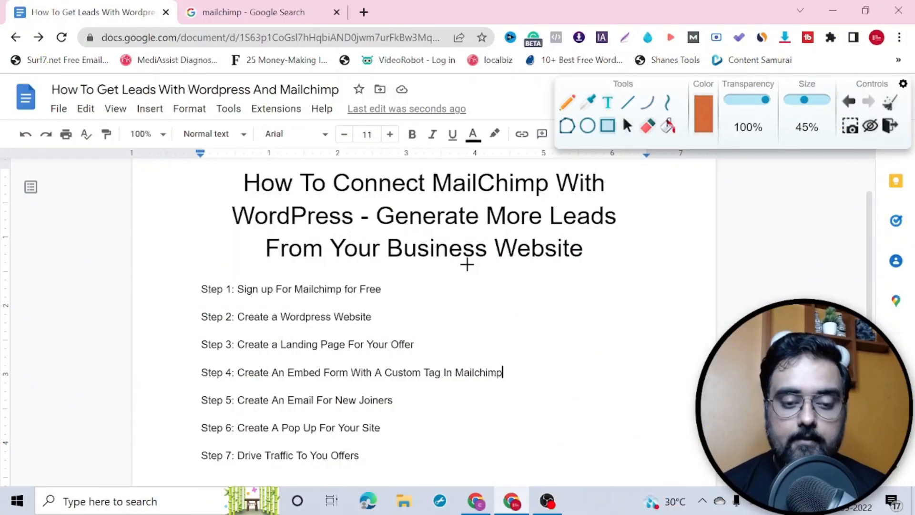
Step: Outline the Step 1 sign-up line in orange and switch to the mailchimp search results
drag(195, 275, 395, 301)
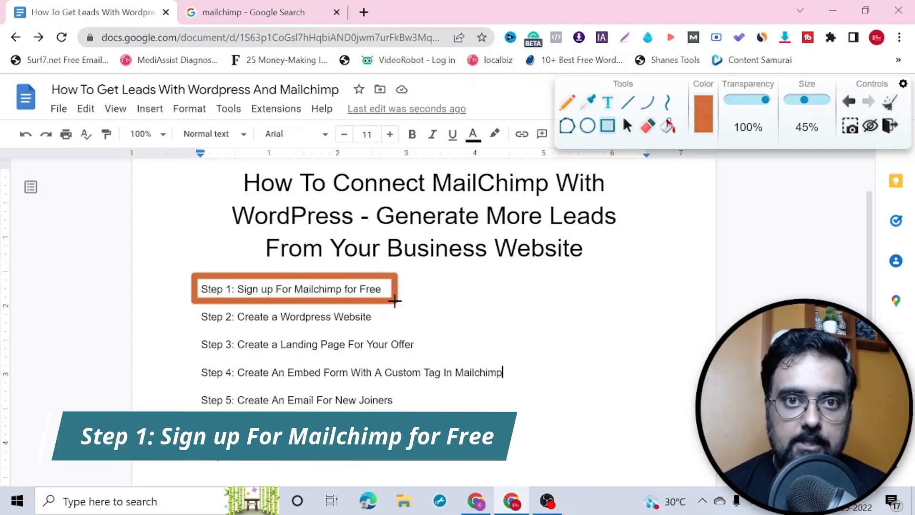
click(260, 19)
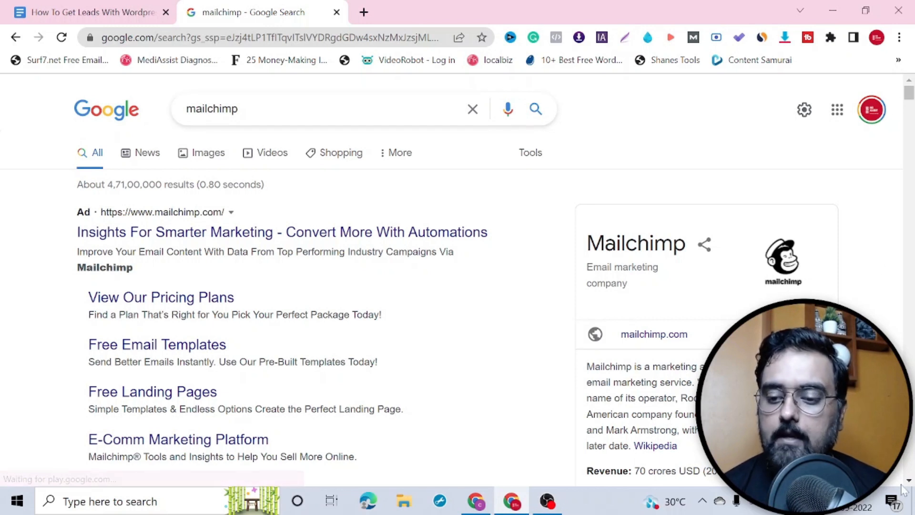
Step: Open the official mailchimp.com result and start the Sign Up Free account creation
scroll(909, 486, down, 5)
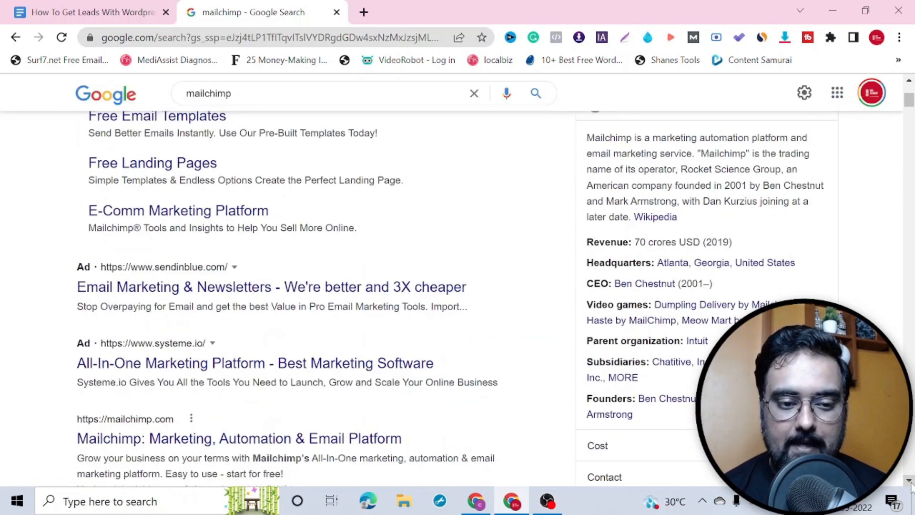
scroll(910, 486, down, 3)
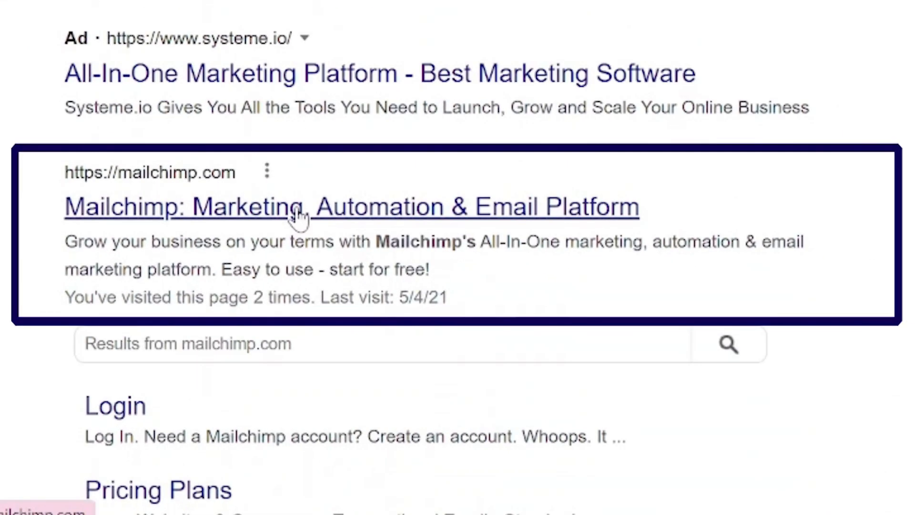
click(258, 210)
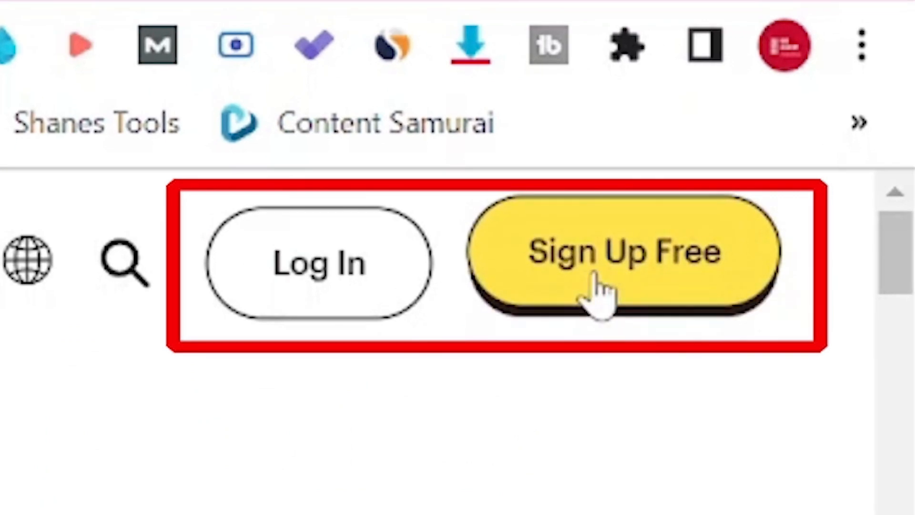
click(621, 291)
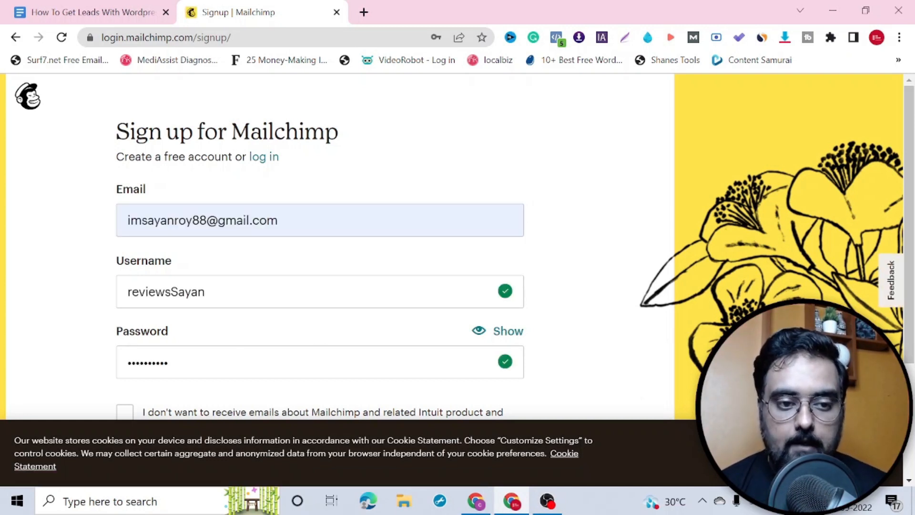
Step: Opt out of Mailchimp promotional emails and submit the sign-up form
scroll(320, 248, down, 4)
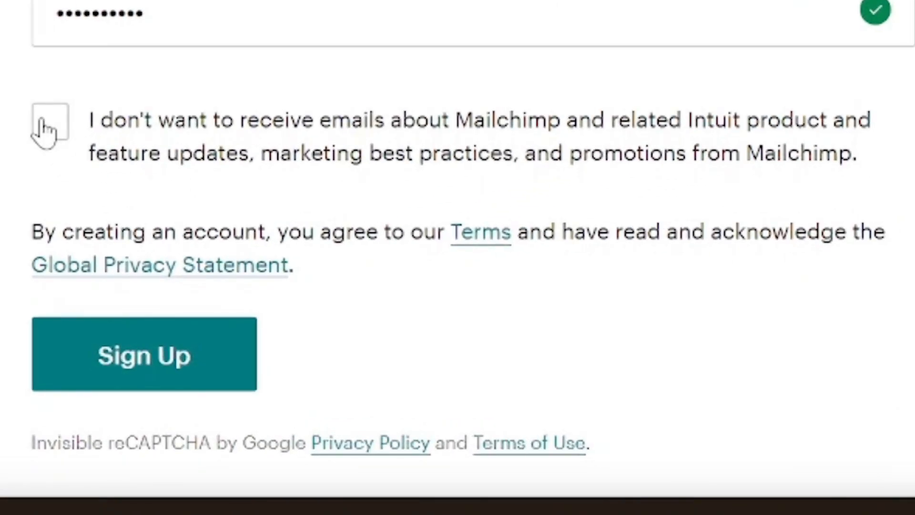
click(121, 246)
click(182, 367)
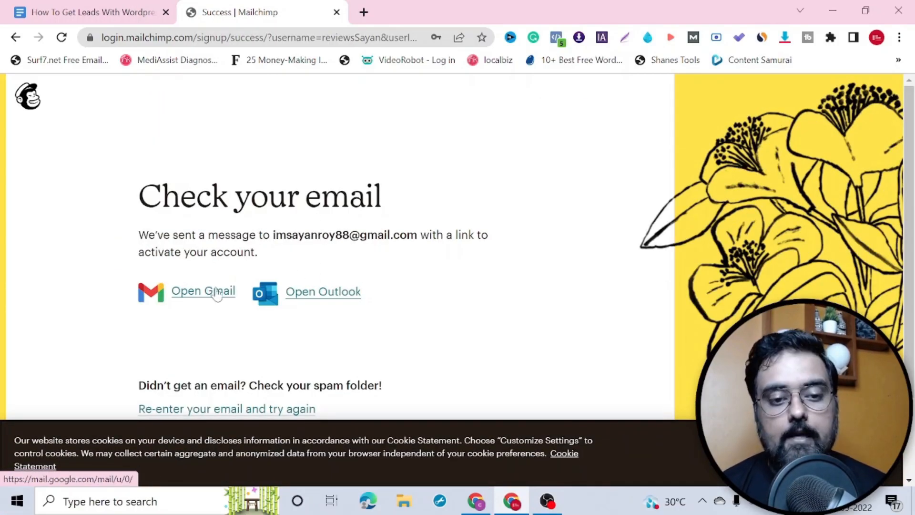
Step: Highlight the activation-link note and the activation email's subject
drag(270, 234, 320, 261)
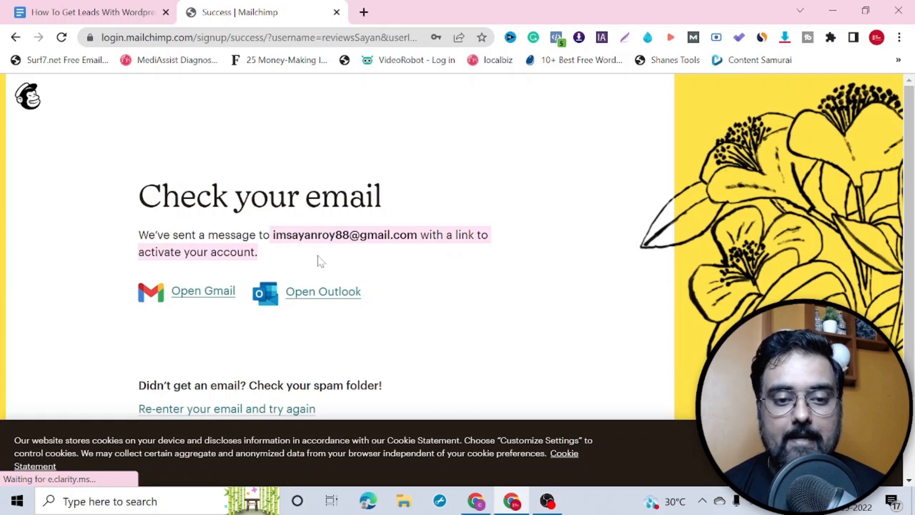
click(320, 261)
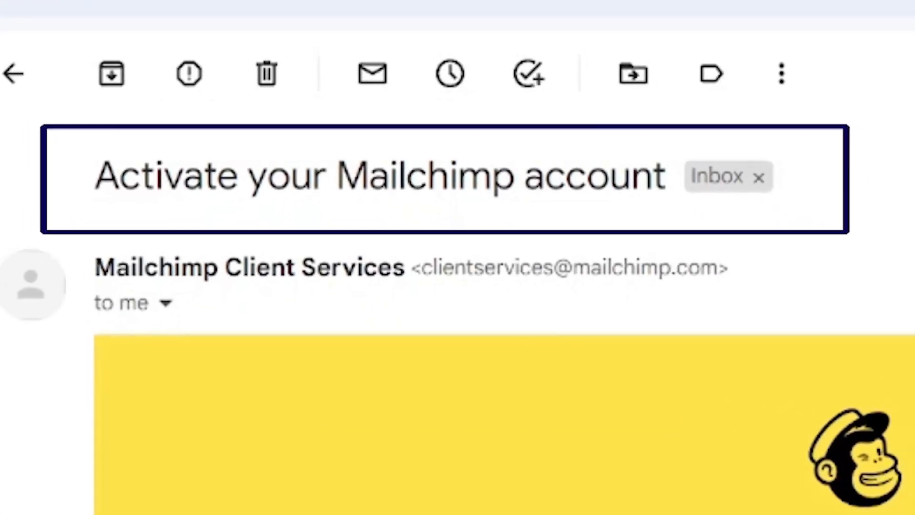
drag(120, 172, 663, 184)
Step: Use the Activate Account link in the Mailchimp activation email
click(820, 202)
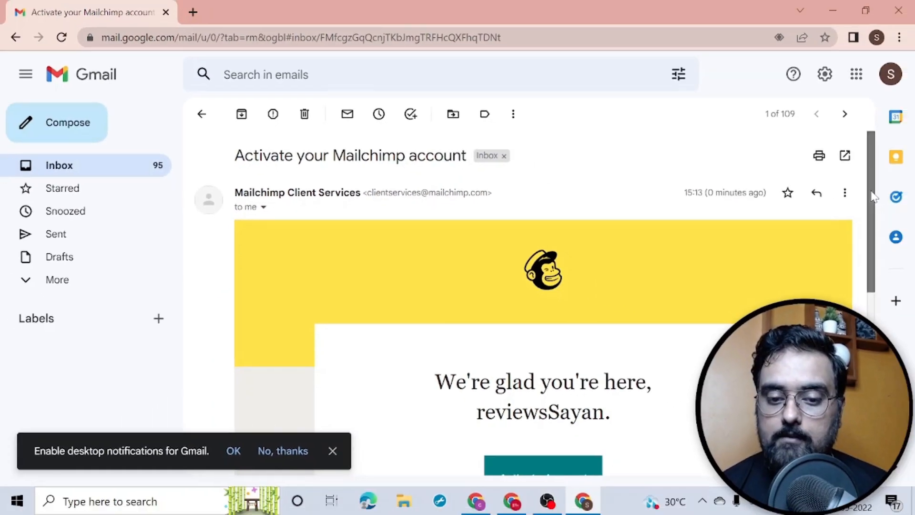
scroll(543, 286, down, 4)
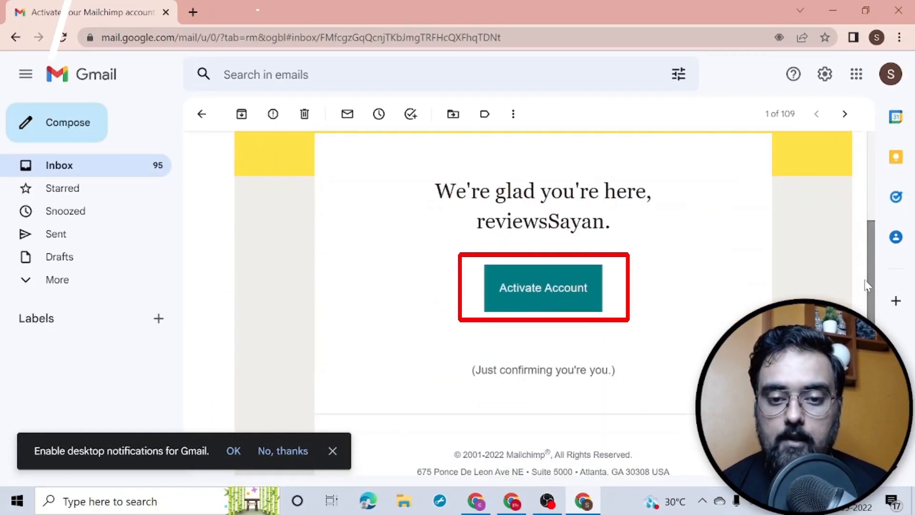
click(536, 289)
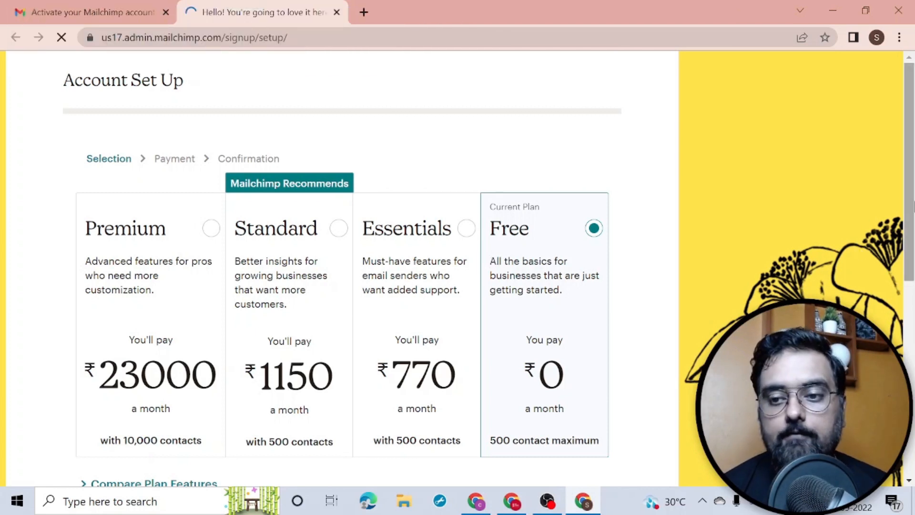
Step: Keep the Free plan and continue to the 'Tell us a bit about you' form
scroll(913, 206, down, 1)
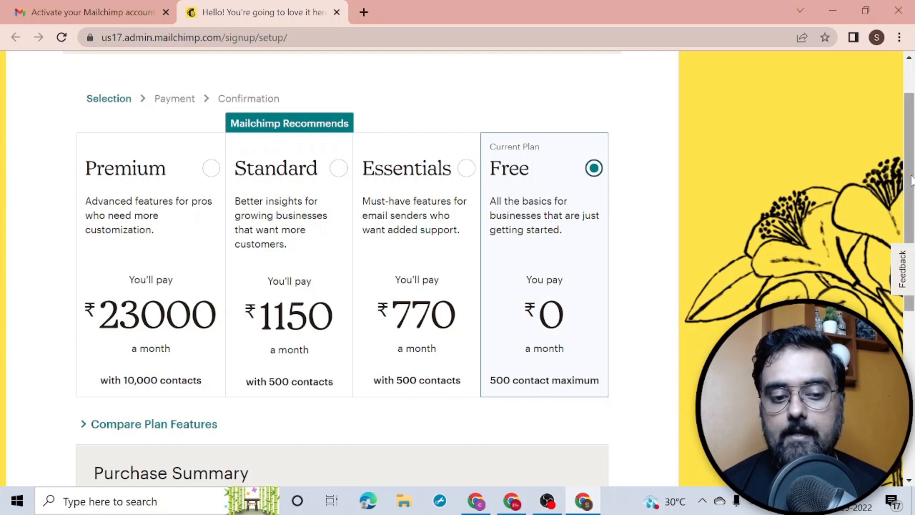
scroll(383, 307, down, 5)
click(342, 376)
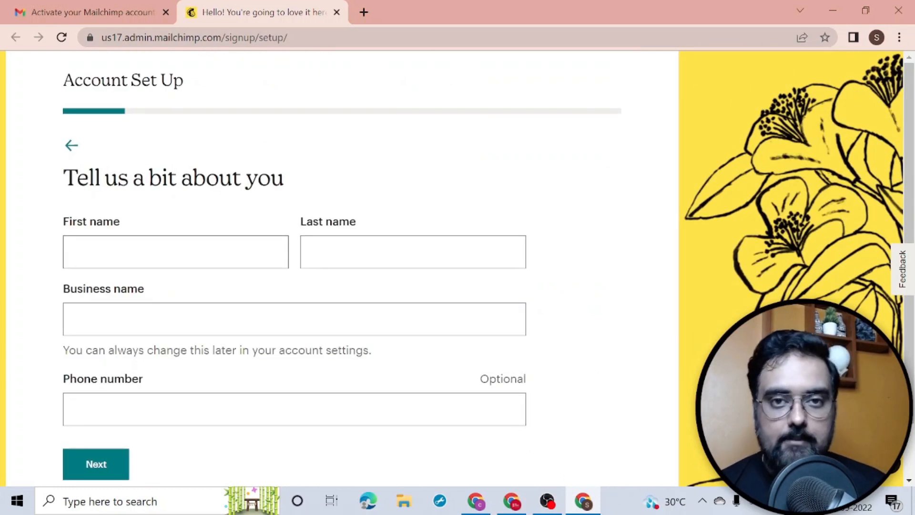
Step: Fill in the name, business details and business street address
click(176, 252)
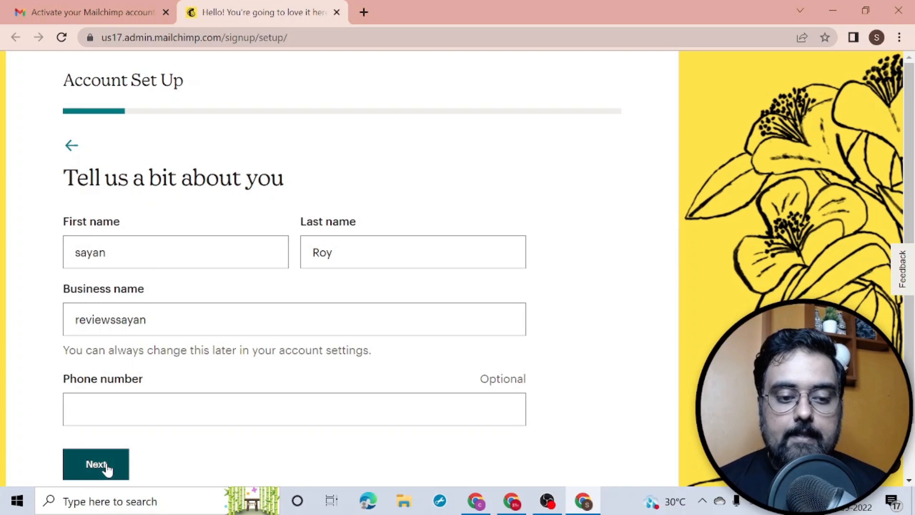
click(97, 463)
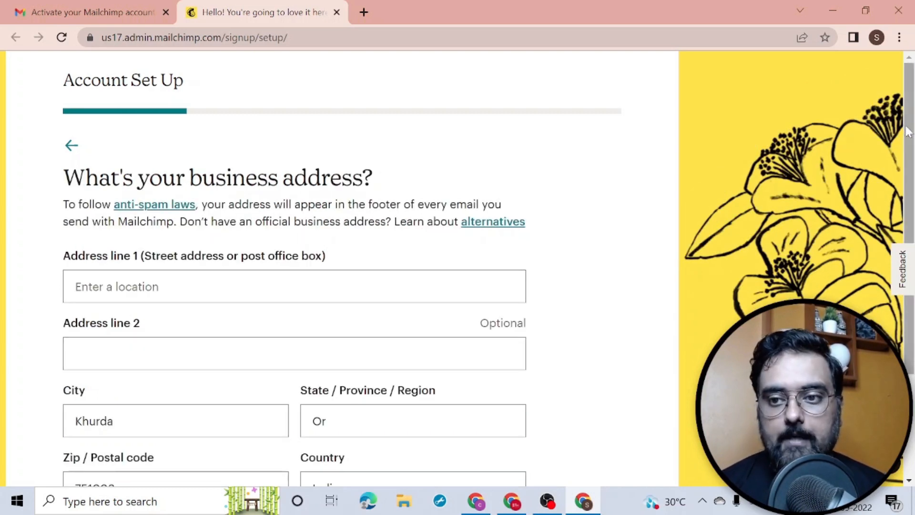
scroll(334, 267, down, 2)
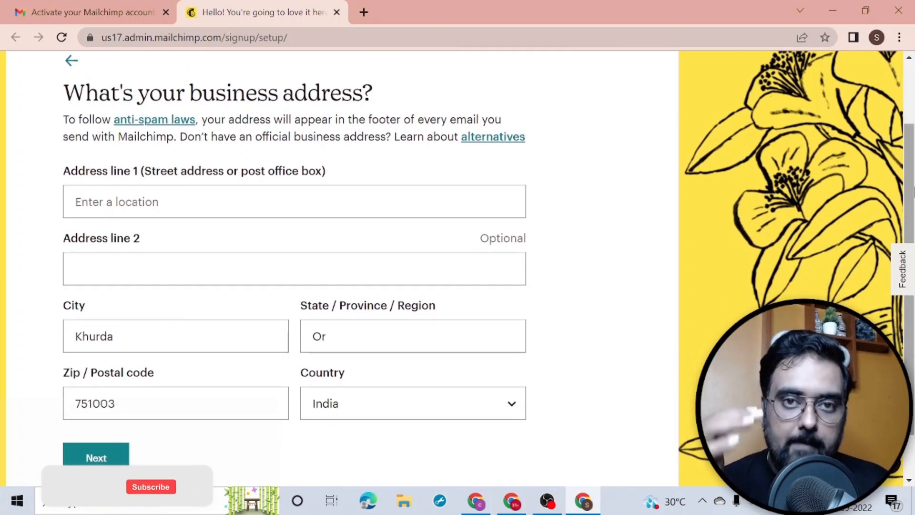
click(294, 201)
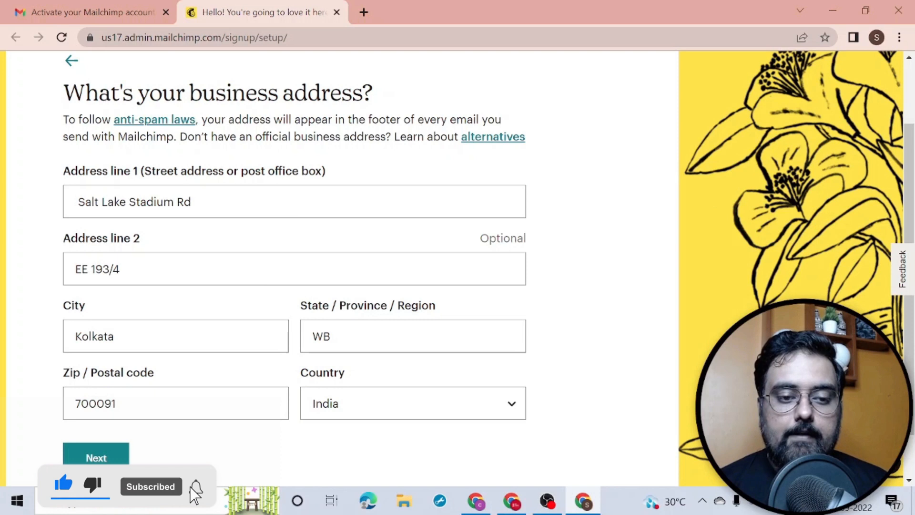
click(98, 457)
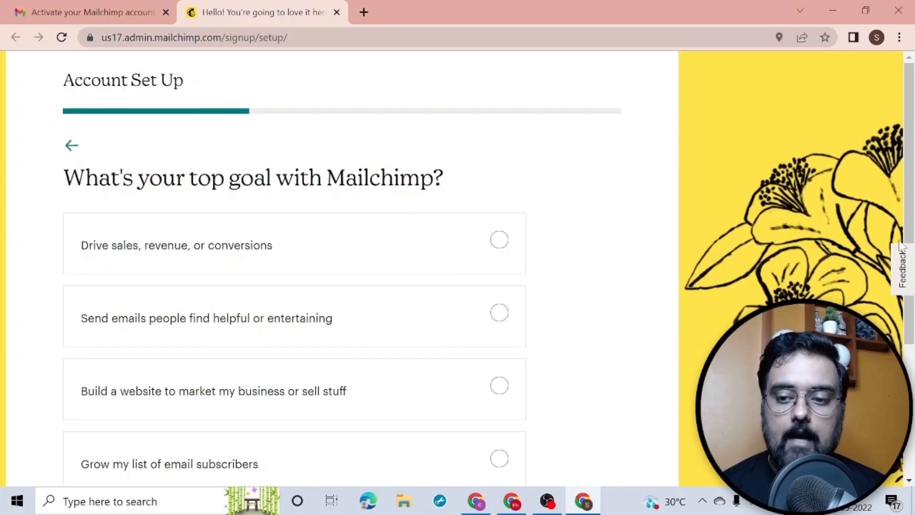
Step: Choose 'Grow my list of email subscribers' as the goal and answer 'None yet' for subscribers
drag(911, 209, 913, 328)
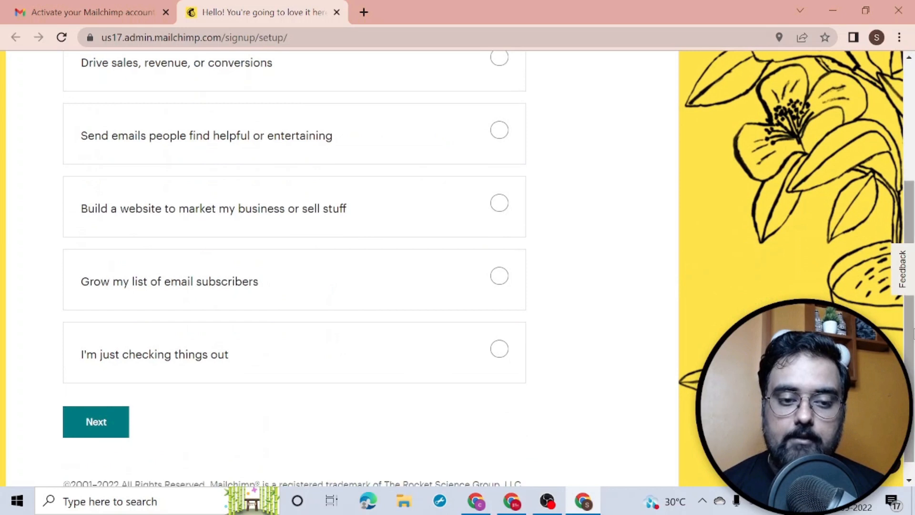
click(495, 282)
click(84, 429)
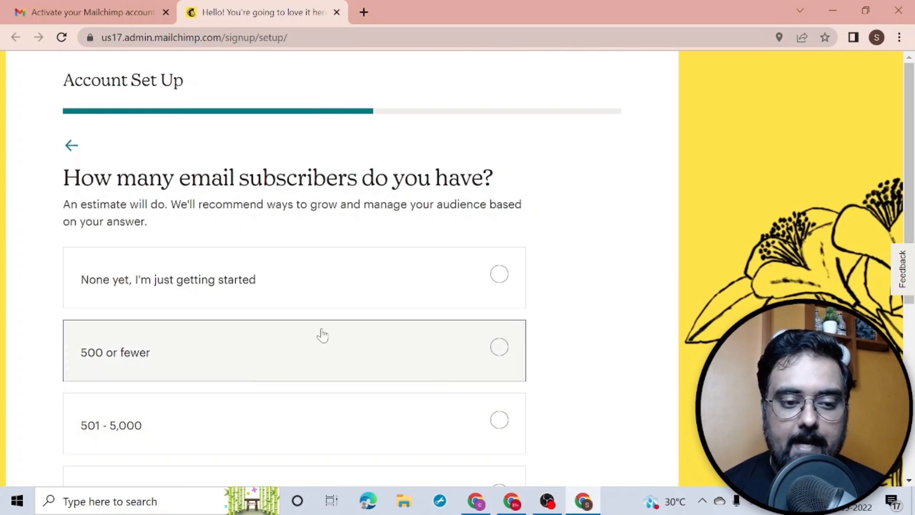
click(506, 285)
drag(910, 220, 911, 391)
click(109, 413)
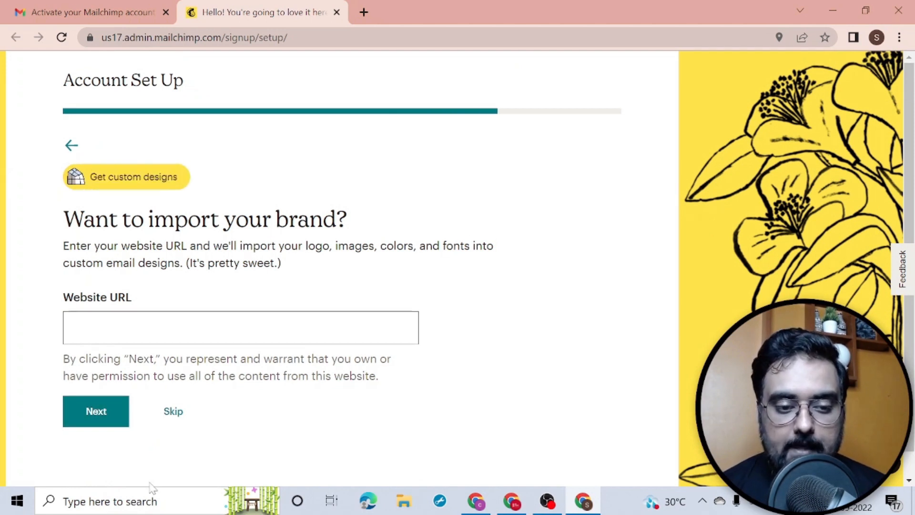
Step: Skip the brand import and finish the account setup
click(174, 418)
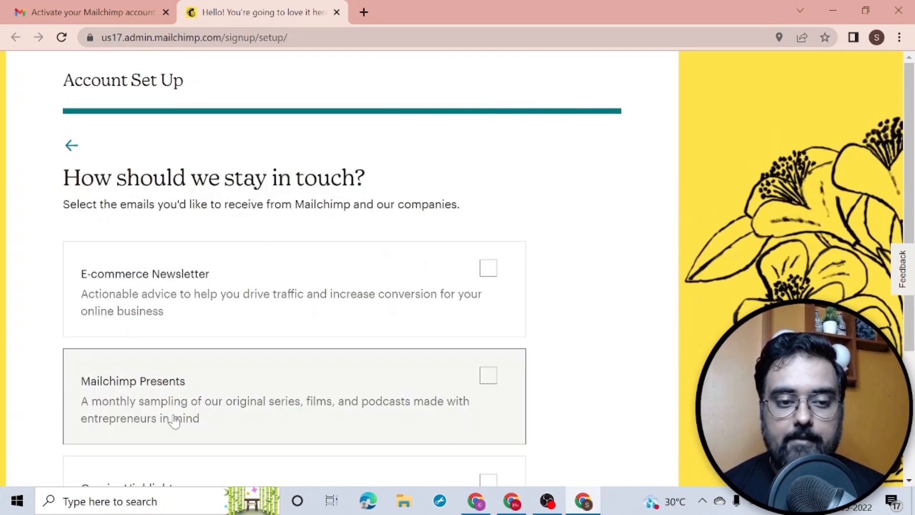
scroll(182, 387, down, 4)
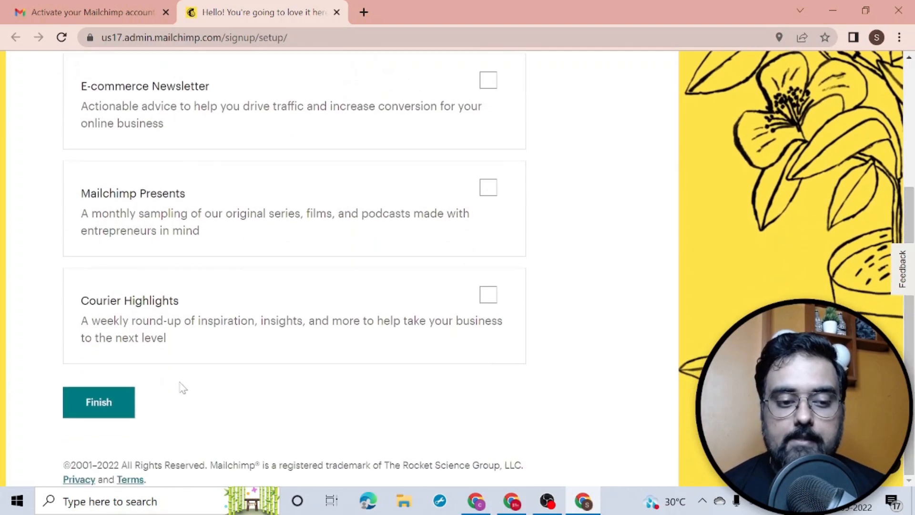
click(100, 403)
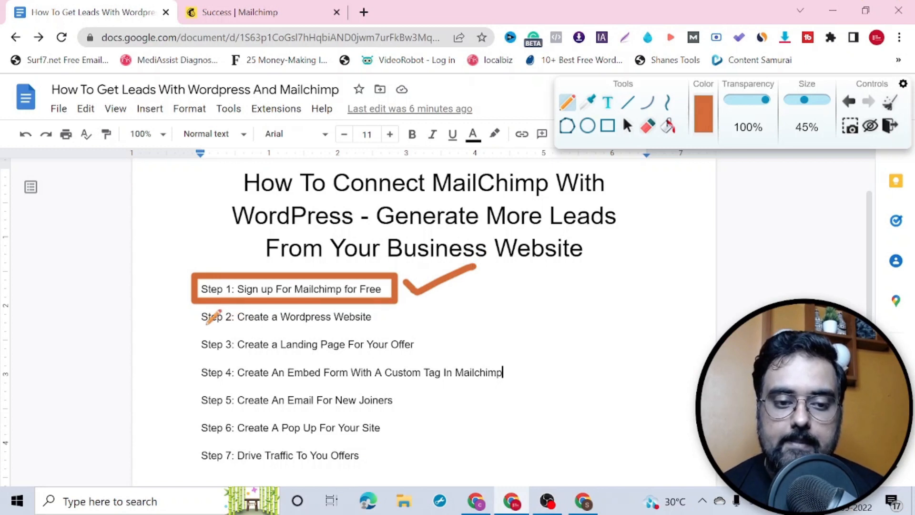
Step: Underline Step 2, Create a Wordpress Website, in orange and switch to the BlueHost review page
drag(202, 326, 371, 325)
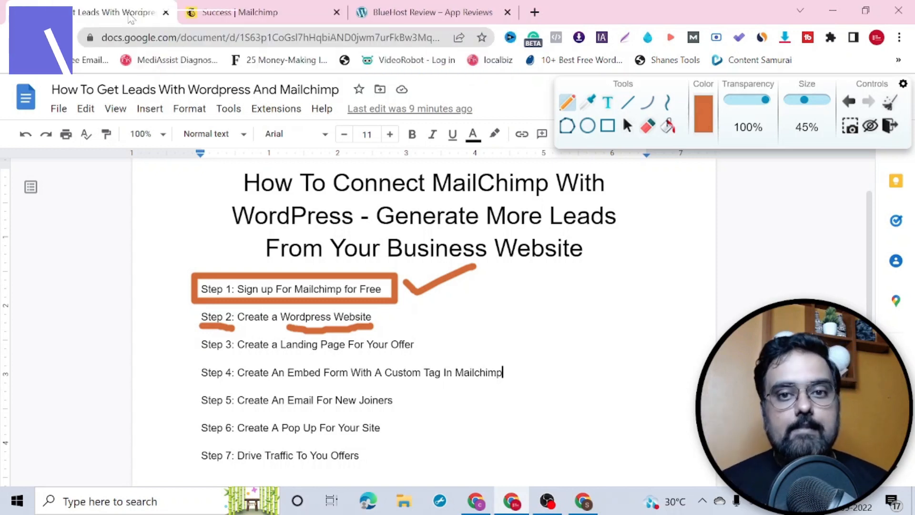
click(418, 5)
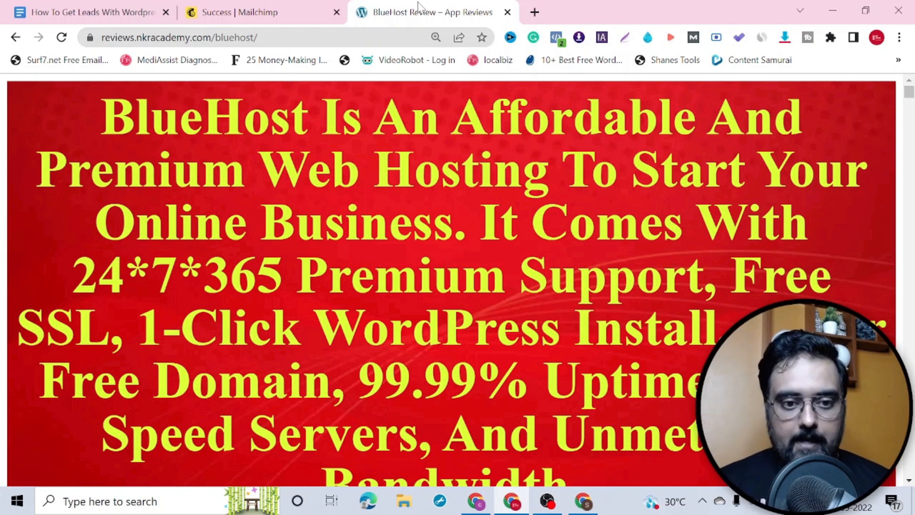
Step: Follow the review's 'Get My Bonuses For BlueHost' link through to Bluehost.in
drag(912, 97, 910, 456)
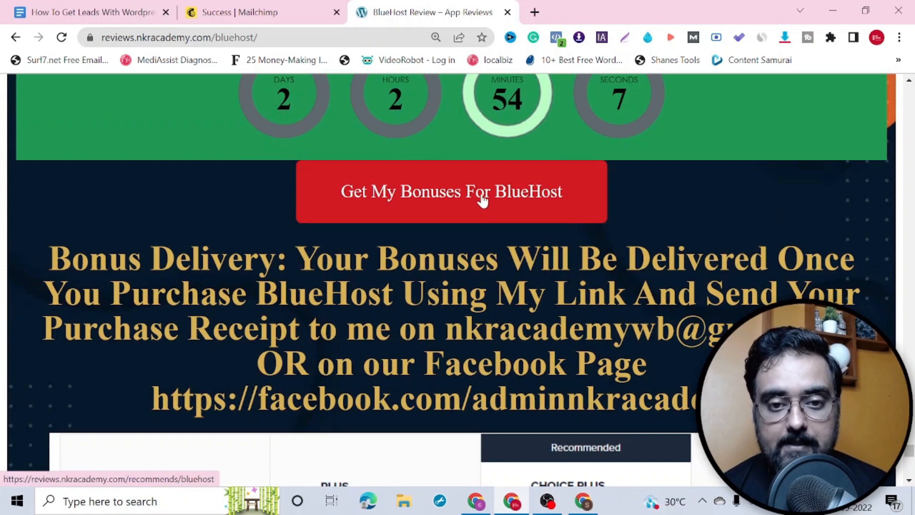
click(462, 199)
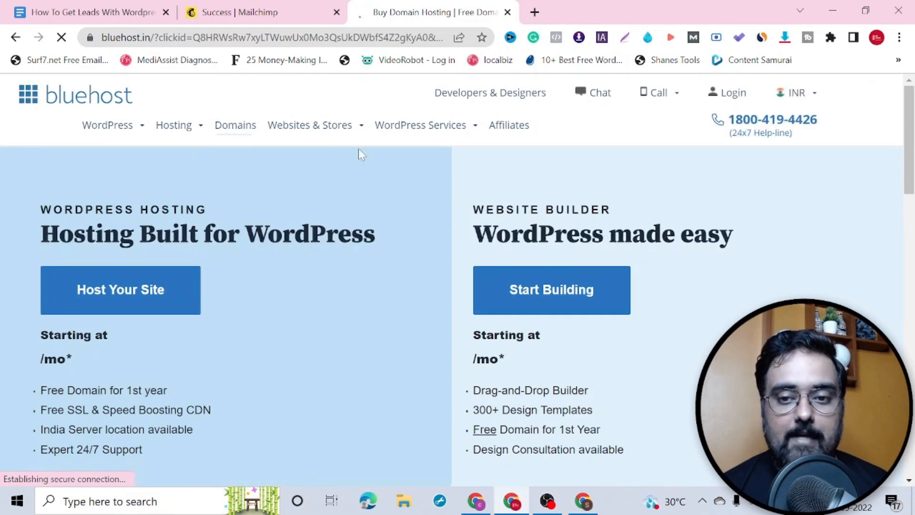
Step: Open the WordPress hosting plans and highlight PLUS, Unlimited Websites, Unmetered SSD Storage and ₹169 price
click(118, 292)
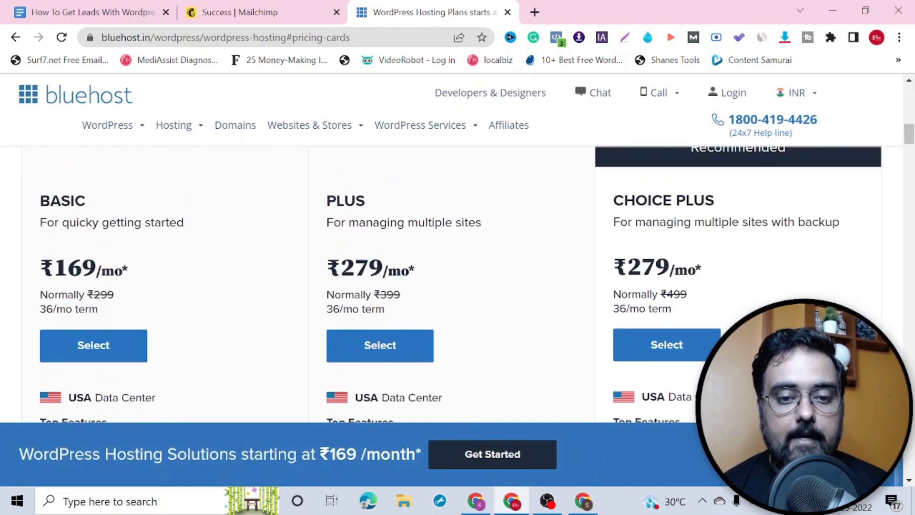
drag(331, 203, 374, 206)
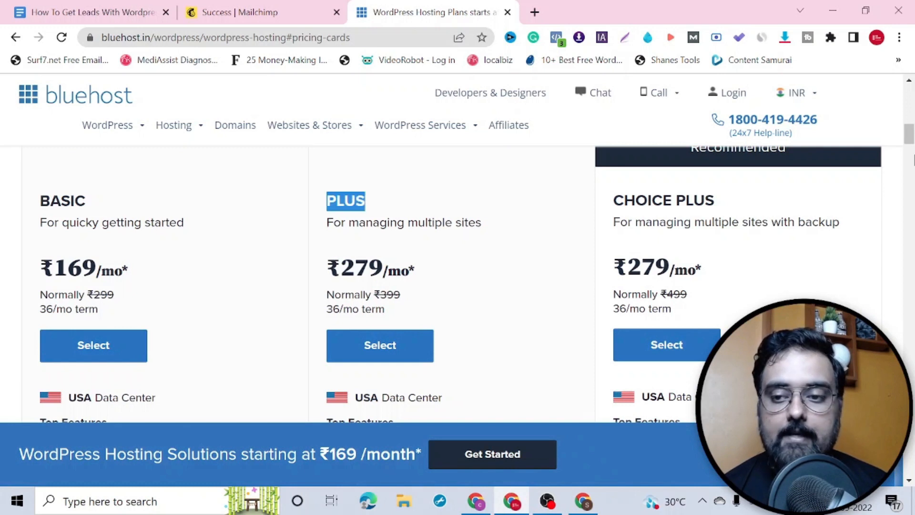
scroll(443, 267, down, 4)
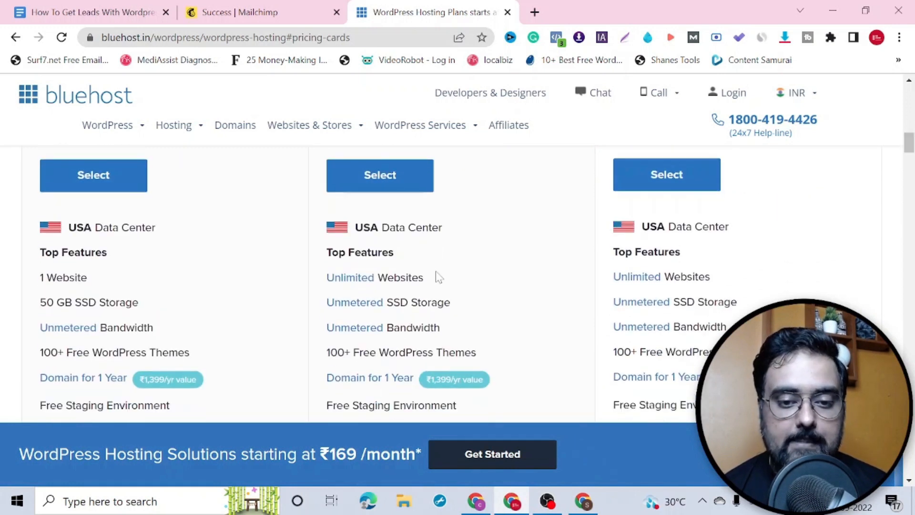
drag(438, 276, 333, 280)
drag(453, 306, 327, 306)
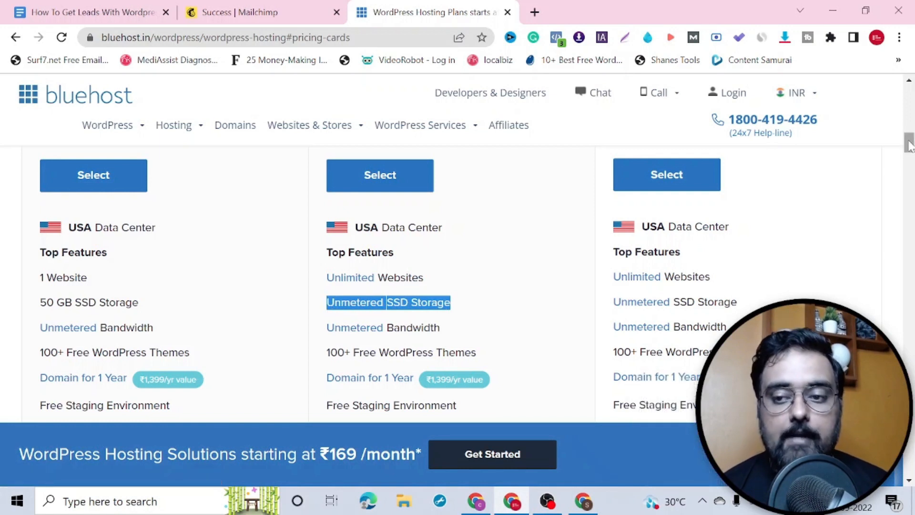
scroll(908, 145, down, 4)
scroll(166, 189, up, 6)
drag(127, 185, 40, 191)
click(203, 219)
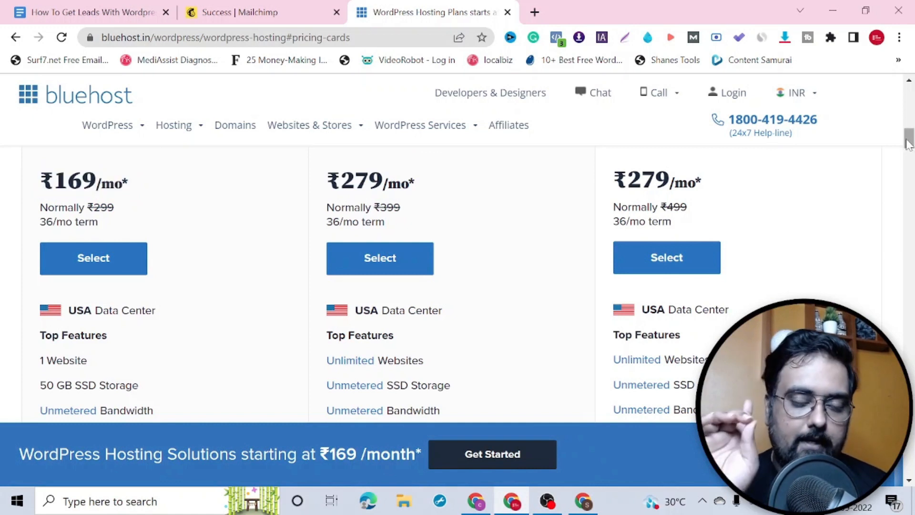
Step: Select the PLUS WordPress hosting plan
scroll(909, 143, down, 2)
scroll(375, 347, up, 3)
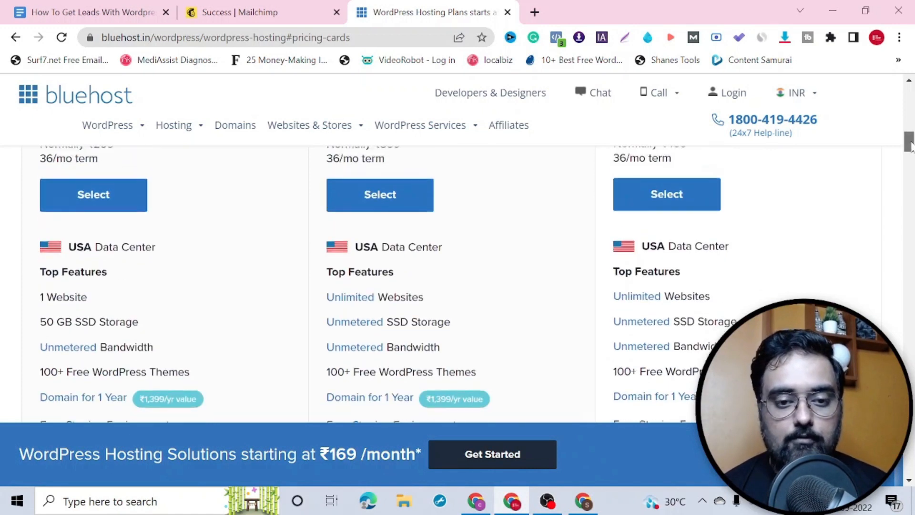
click(367, 327)
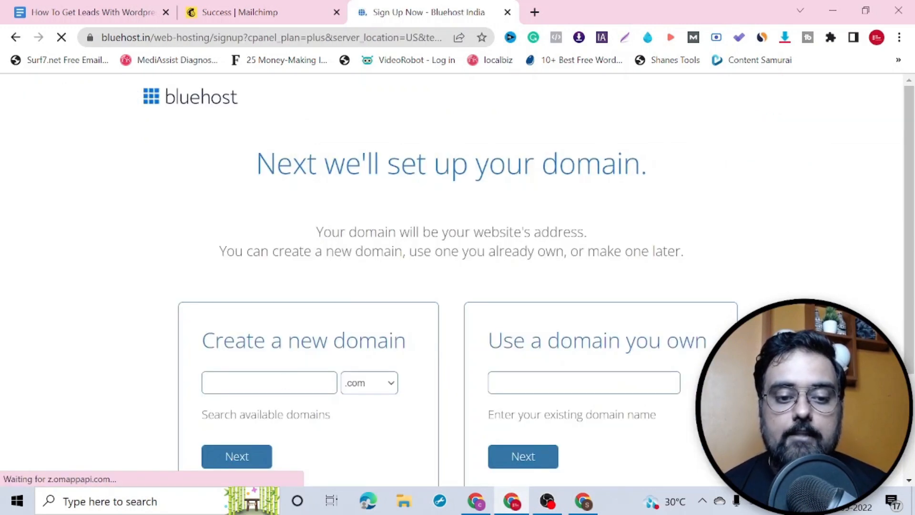
Step: Enter a new .com domain name and confirm it is available
scroll(911, 231, down, 2)
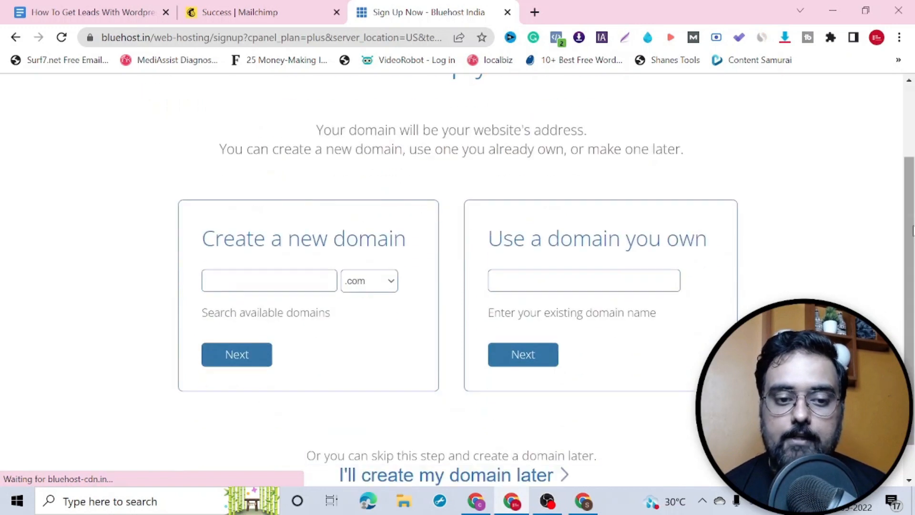
click(265, 280)
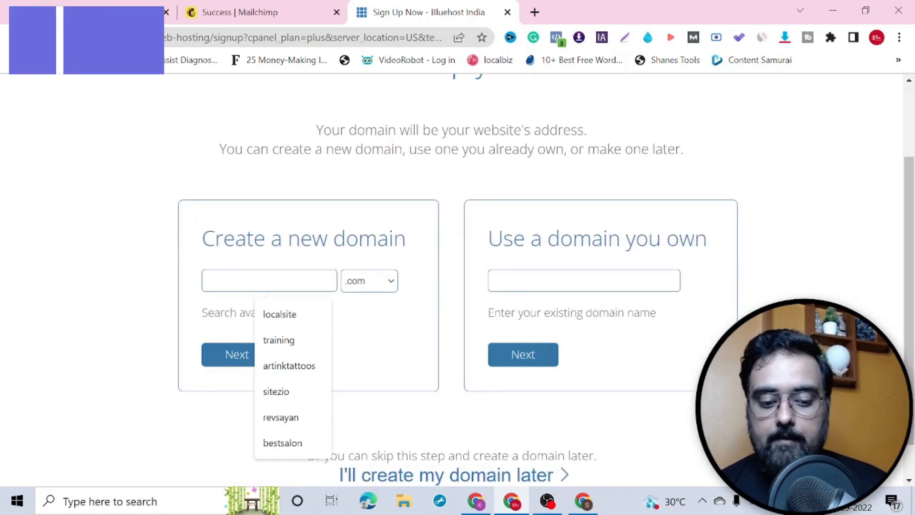
text(sayanreviews)
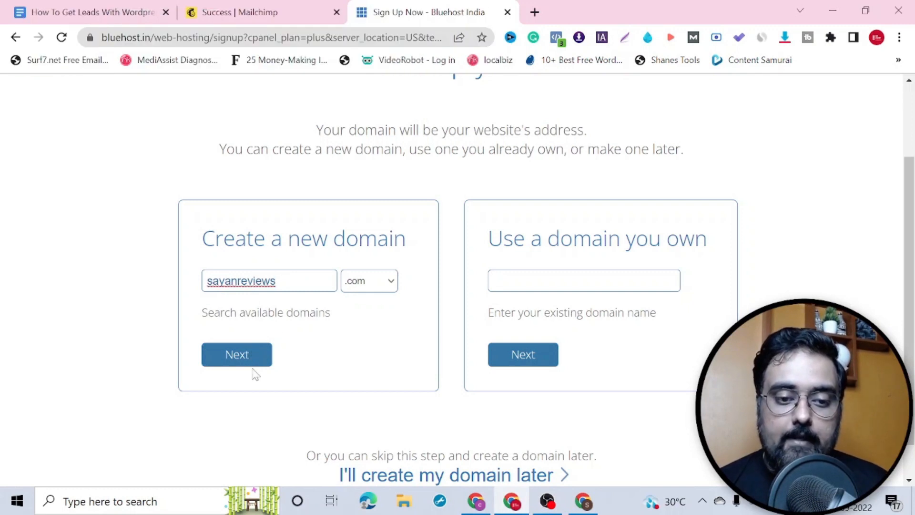
click(247, 362)
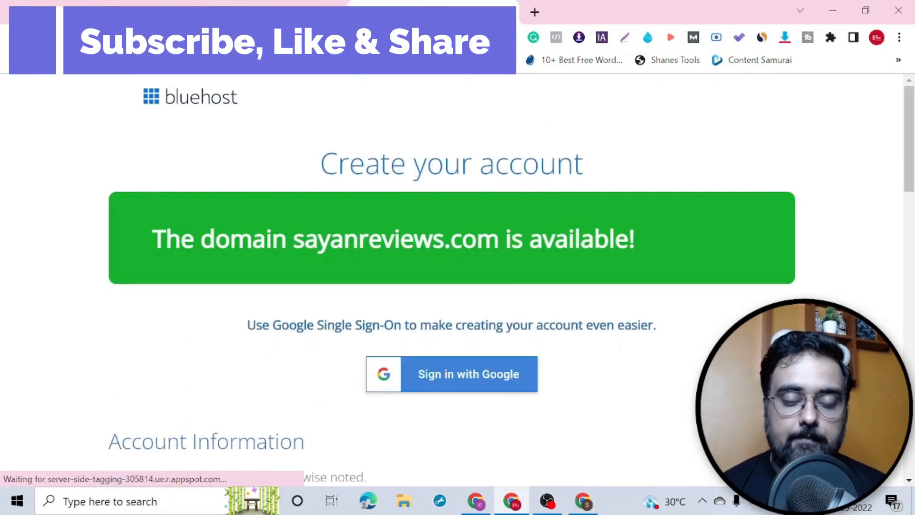
Step: Keep the 36 Month option for the Plus Hosting account plan
drag(913, 154, 913, 320)
drag(913, 284, 914, 305)
click(477, 192)
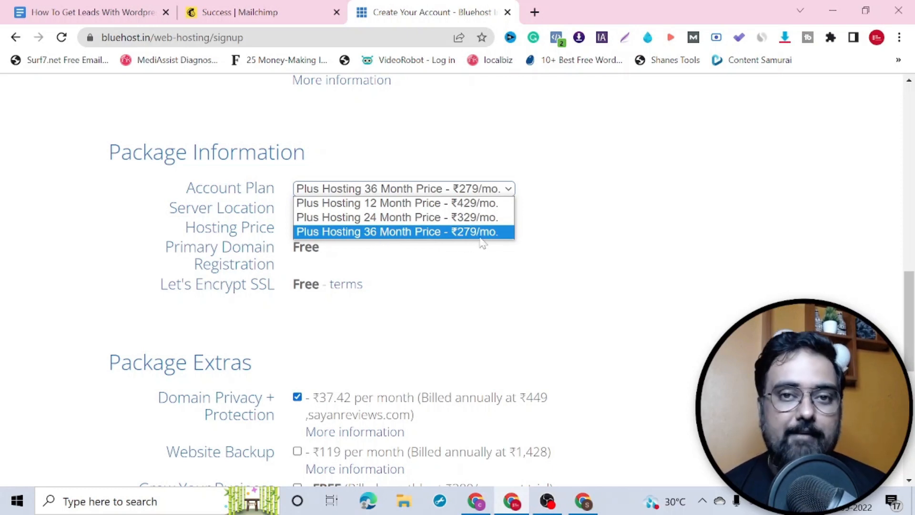
click(557, 314)
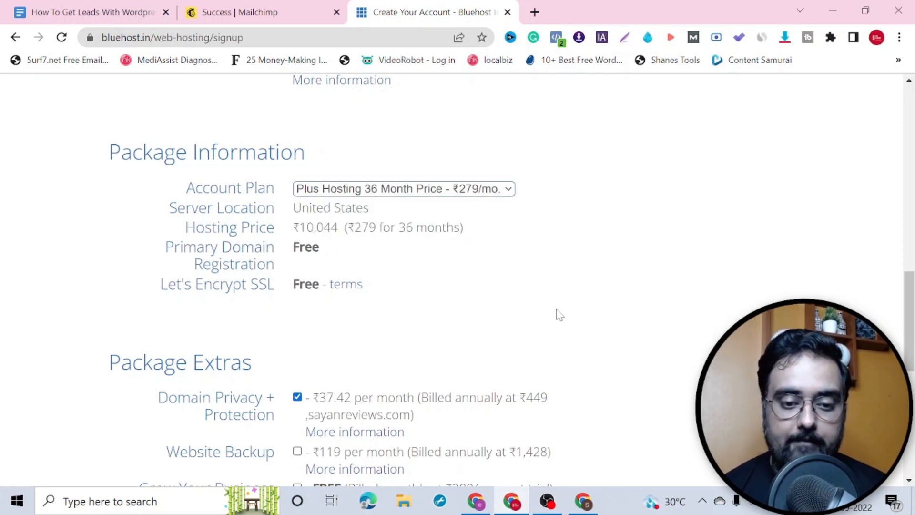
scroll(907, 480, down, 9)
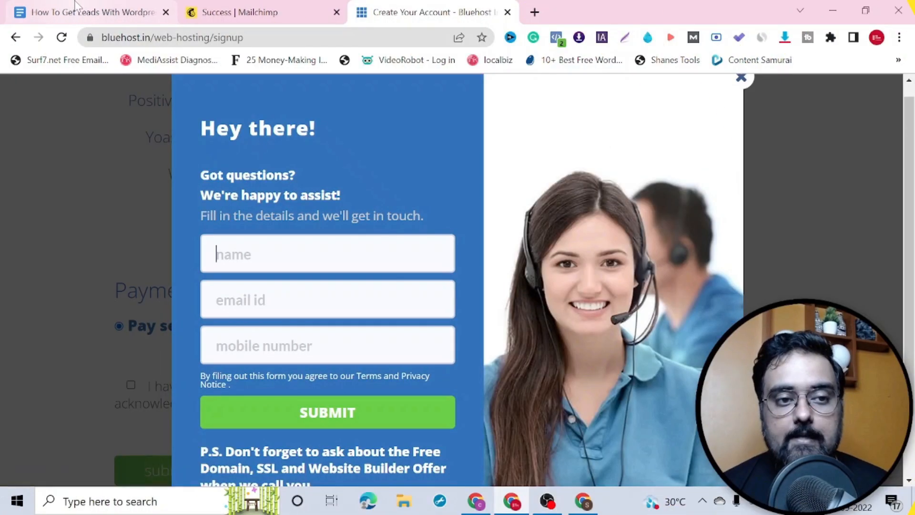
Step: In the tutorial outline, underline Step 3 and add a short mark beside Step 2
click(76, 4)
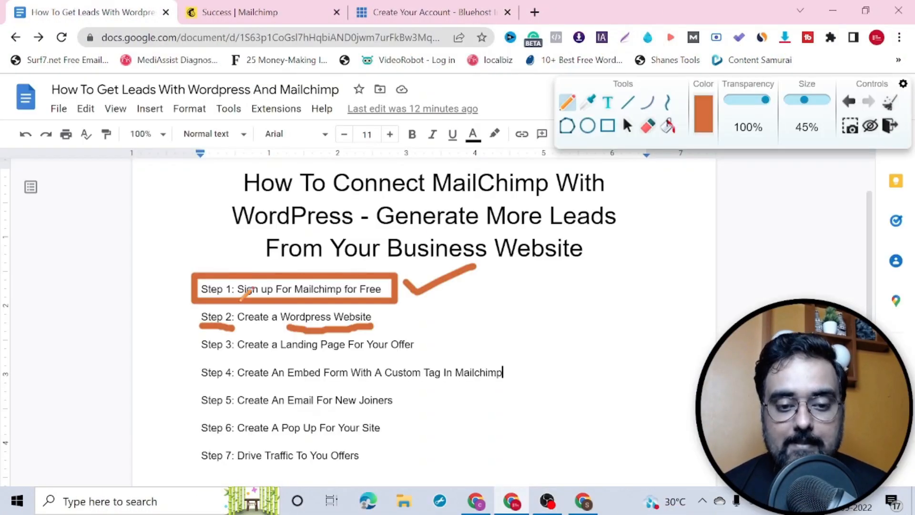
drag(202, 354, 233, 353)
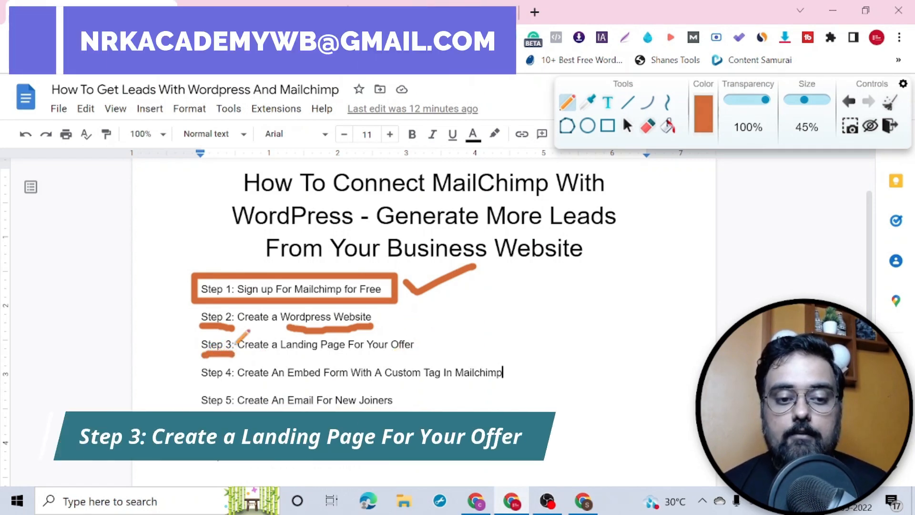
drag(378, 315, 420, 306)
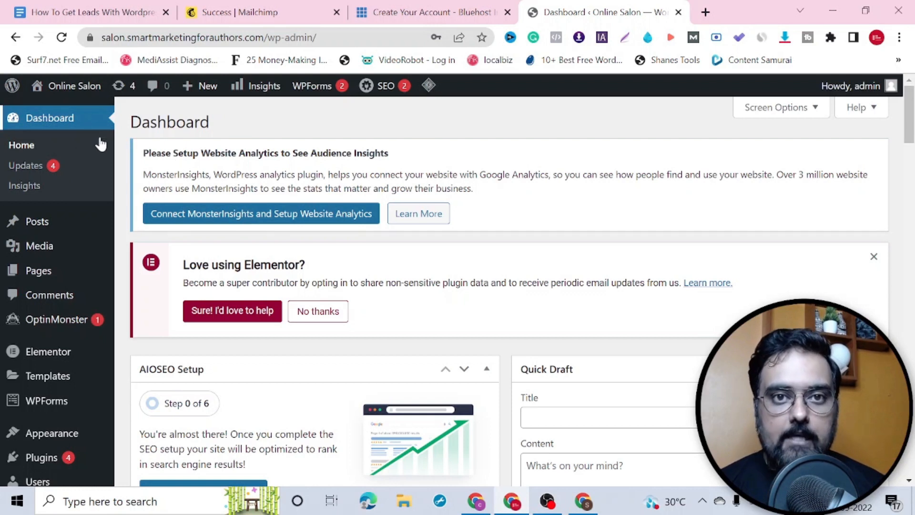
Step: Start a new WordPress page titled 'Special Offer'
mouse_move(77, 269)
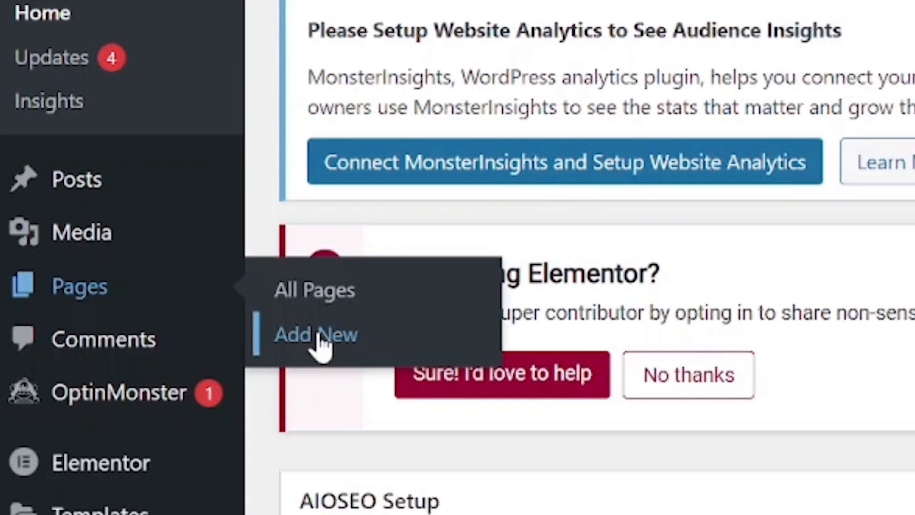
click(319, 340)
text(Spei)
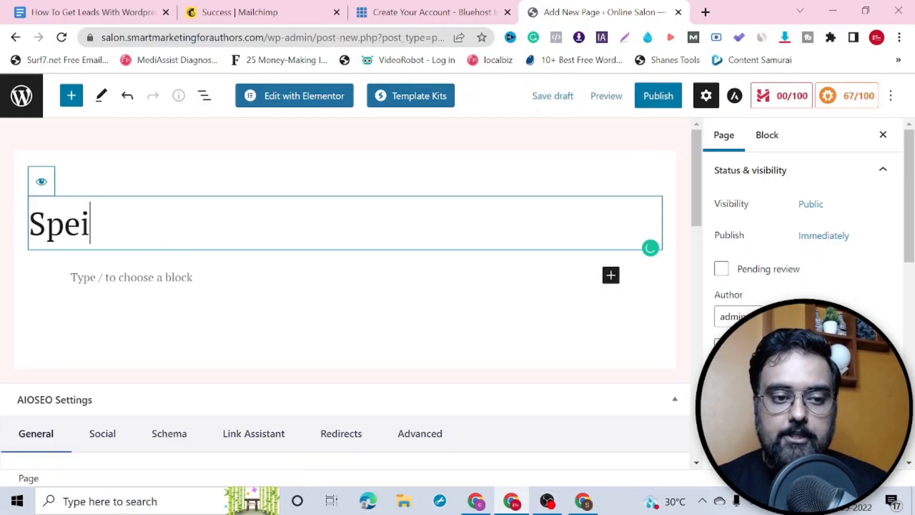
key(BackSpace)
text(cial Off)
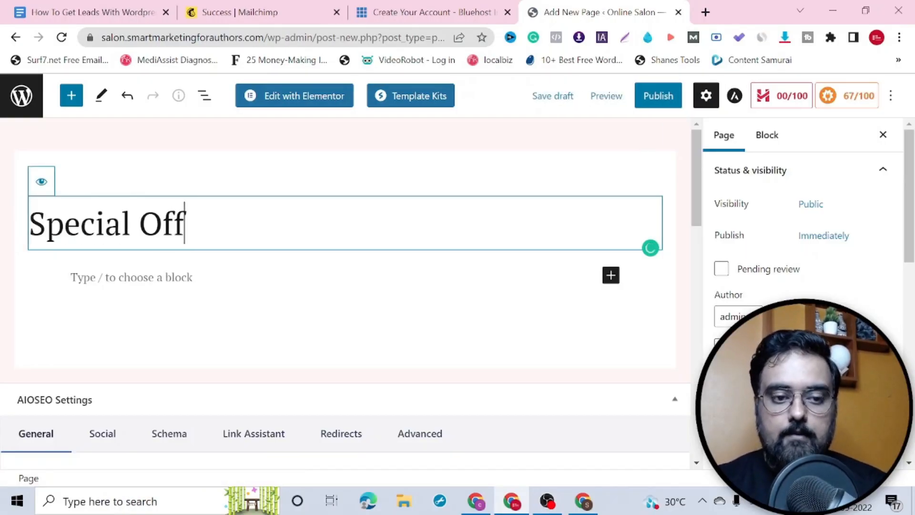
text(er)
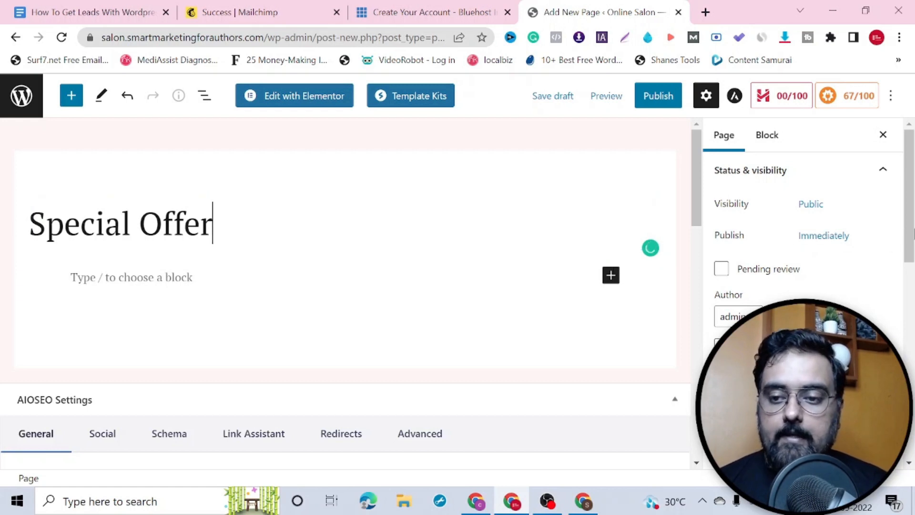
Step: Set the page template to Elementor Full Width and publish the page
drag(914, 233, 911, 304)
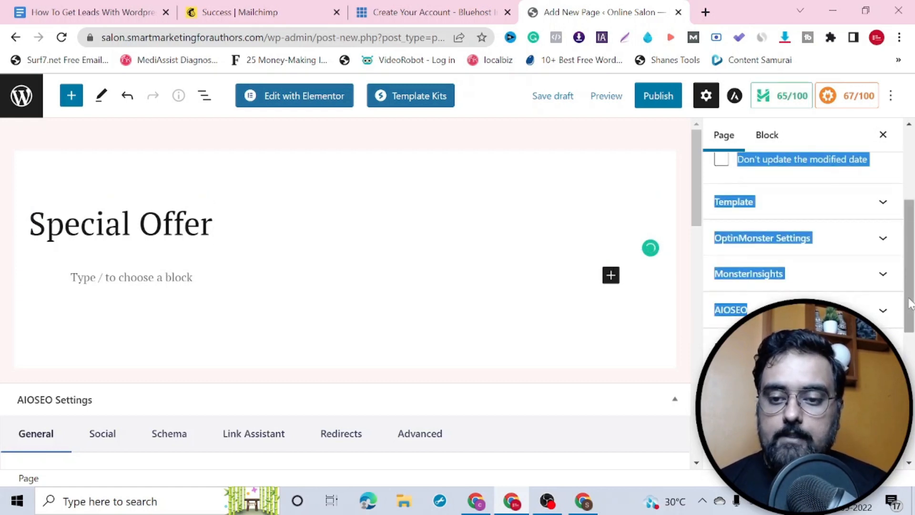
click(884, 203)
click(871, 236)
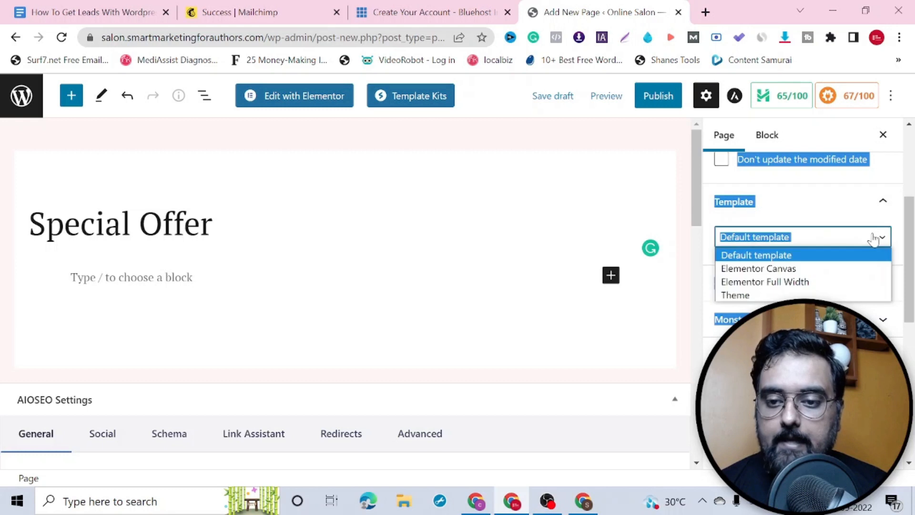
click(788, 282)
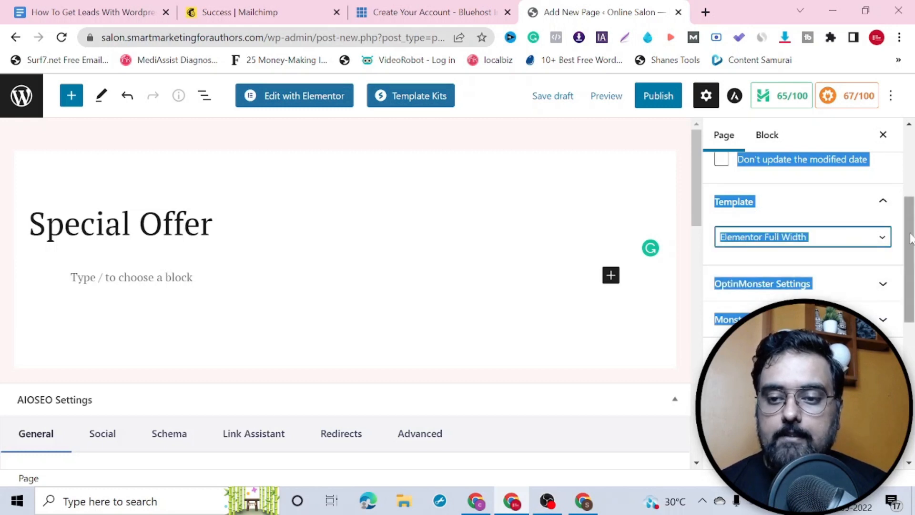
scroll(782, 281, up, 5)
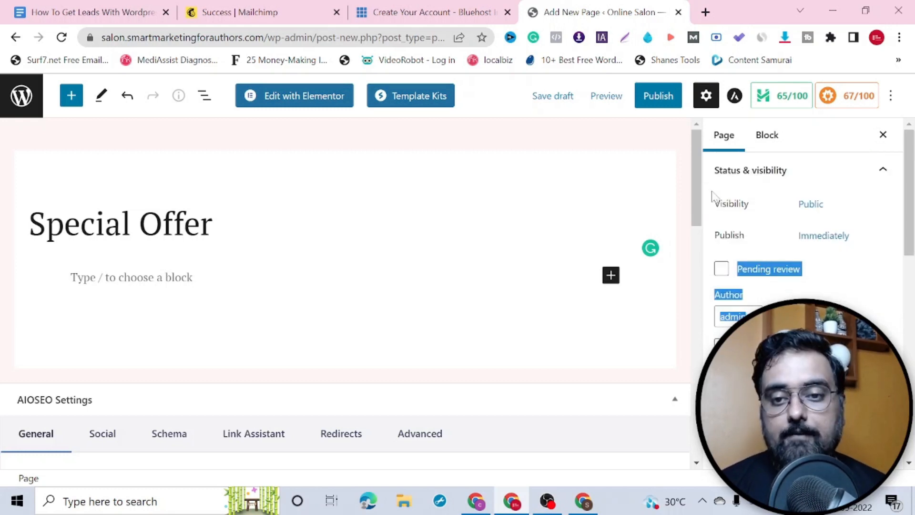
click(664, 97)
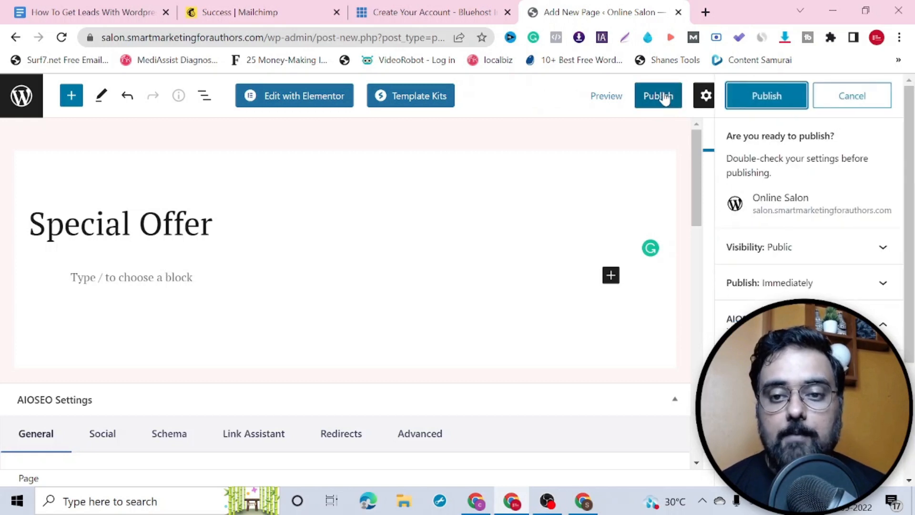
click(737, 98)
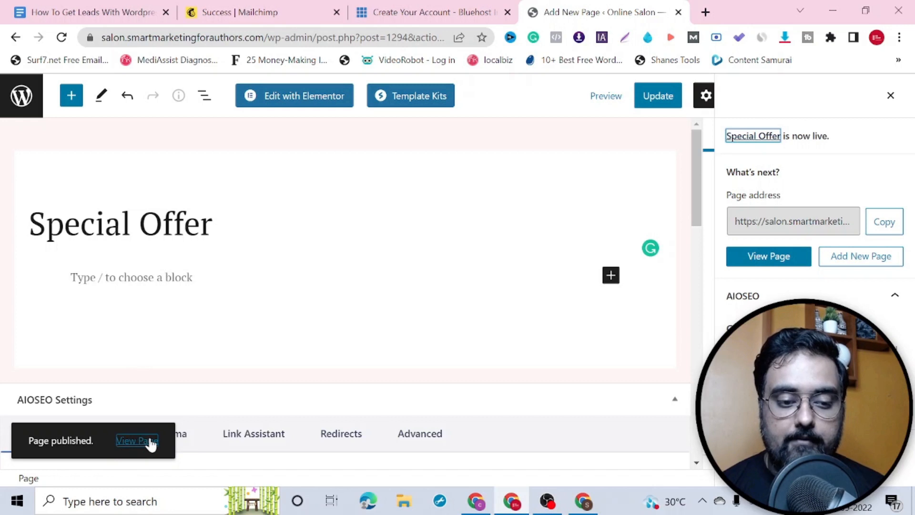
Step: Open Special Offer in Elementor and add a one-column section holding a Heading widget
click(301, 98)
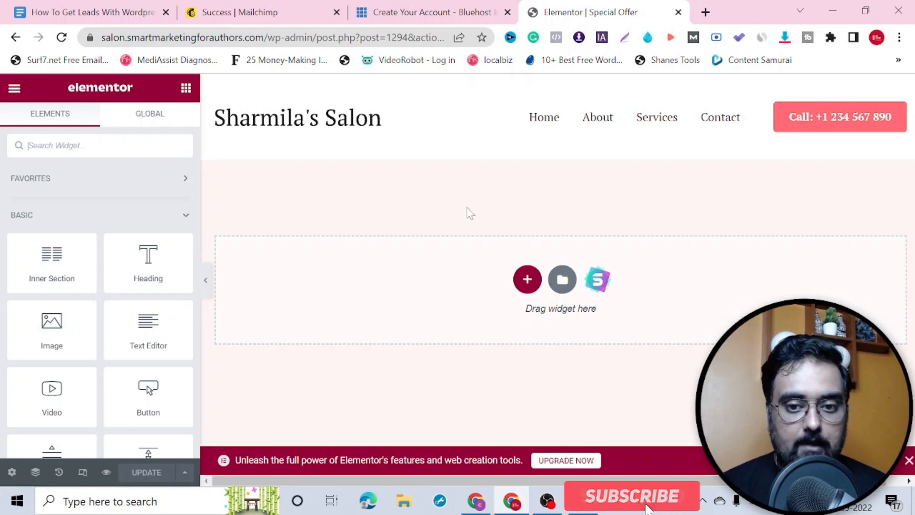
click(527, 280)
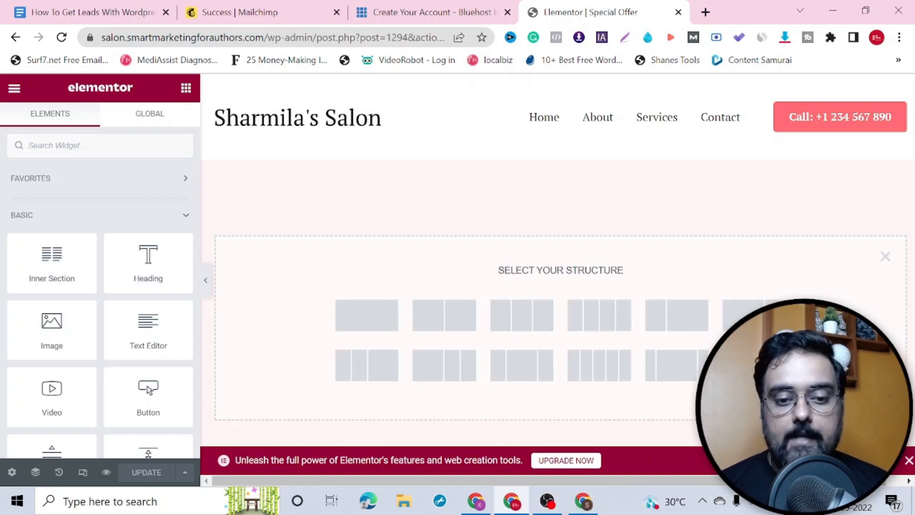
click(369, 319)
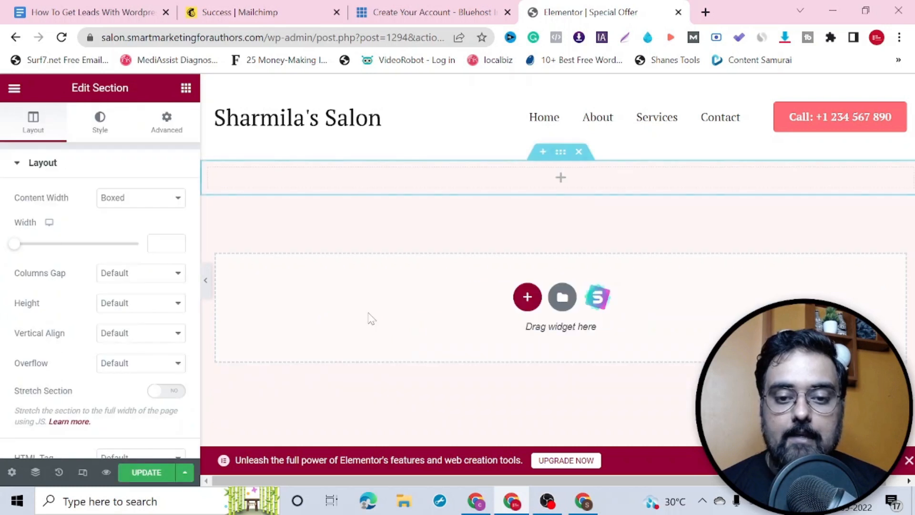
click(186, 90)
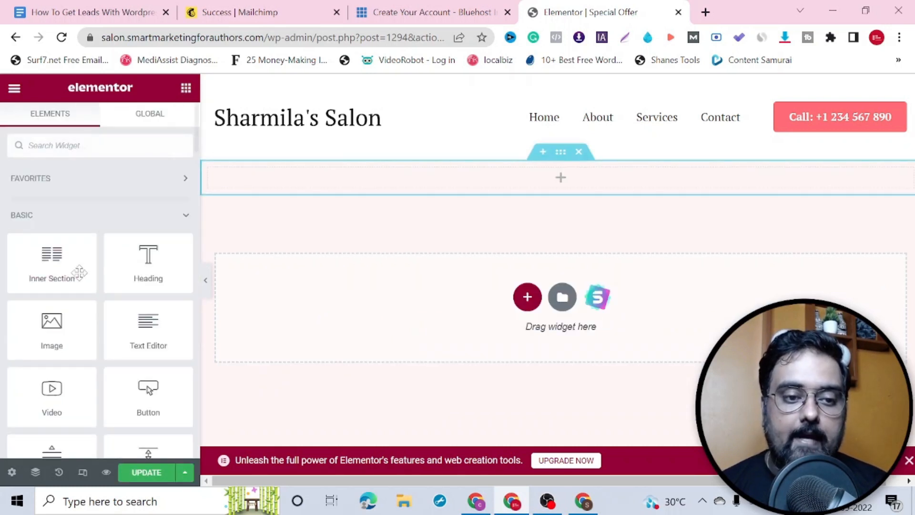
drag(147, 255, 480, 190)
click(567, 188)
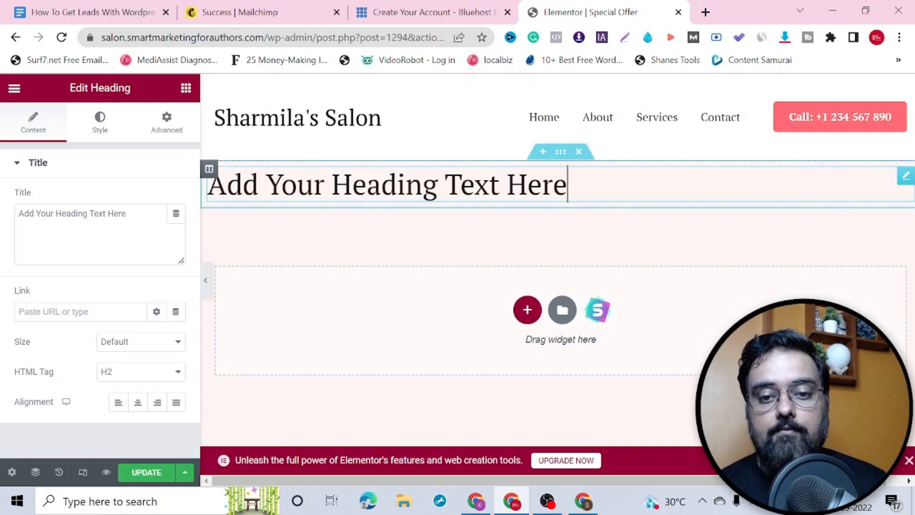
Step: Replace the placeholder heading with 'GET 50% OFF ON YOUR FIRST HAIR CUT'
key(ctrl+a)
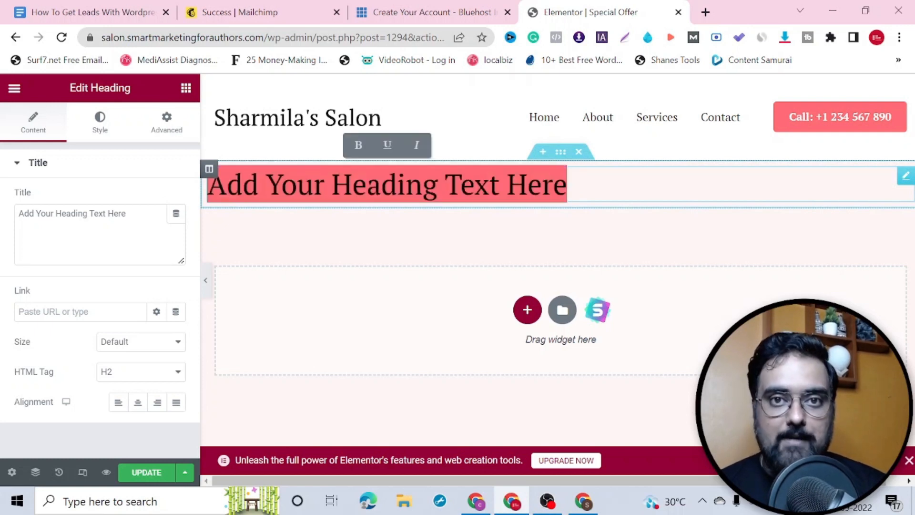
text(G)
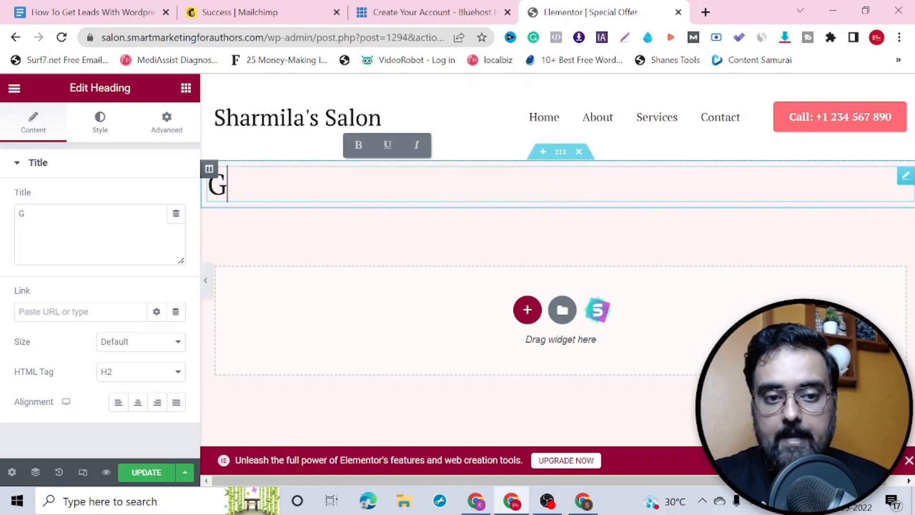
text(ET %))
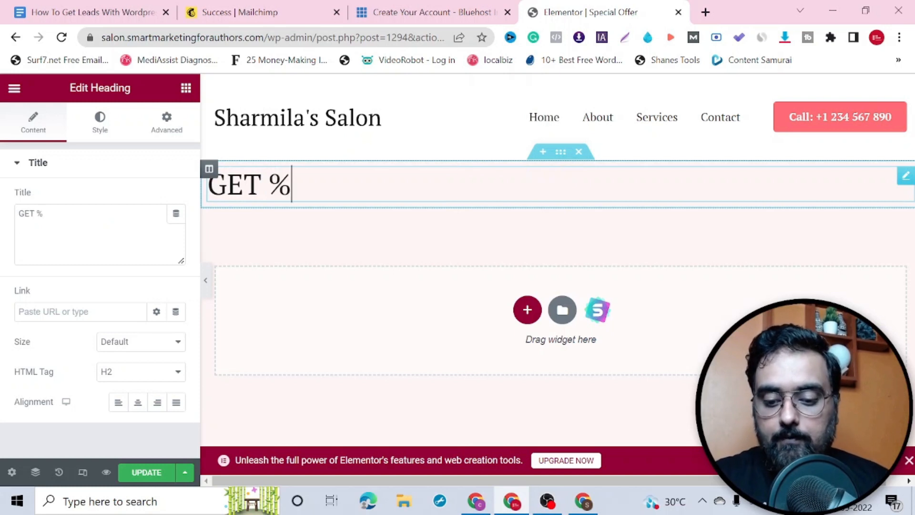
key(BackSpace)
key(BackSpace)
text(50% OFF o)
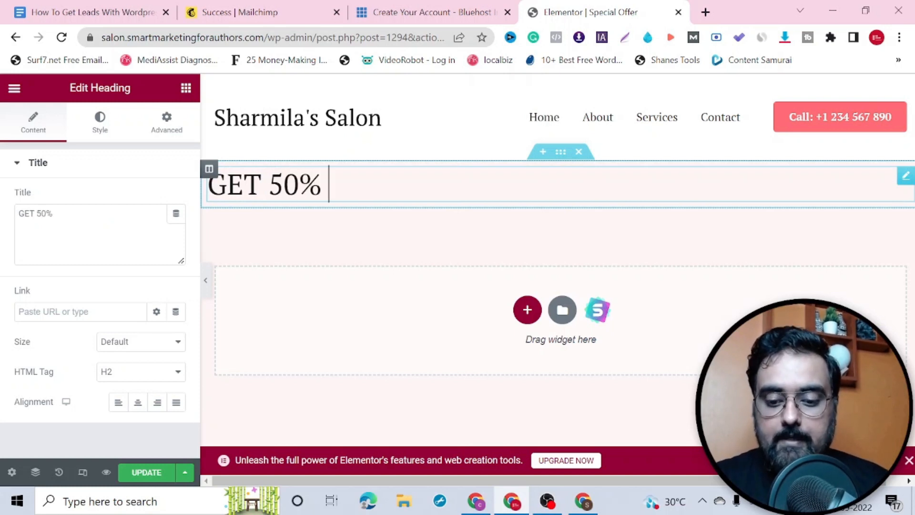
key(BackSpace)
text(ON YOUR FI)
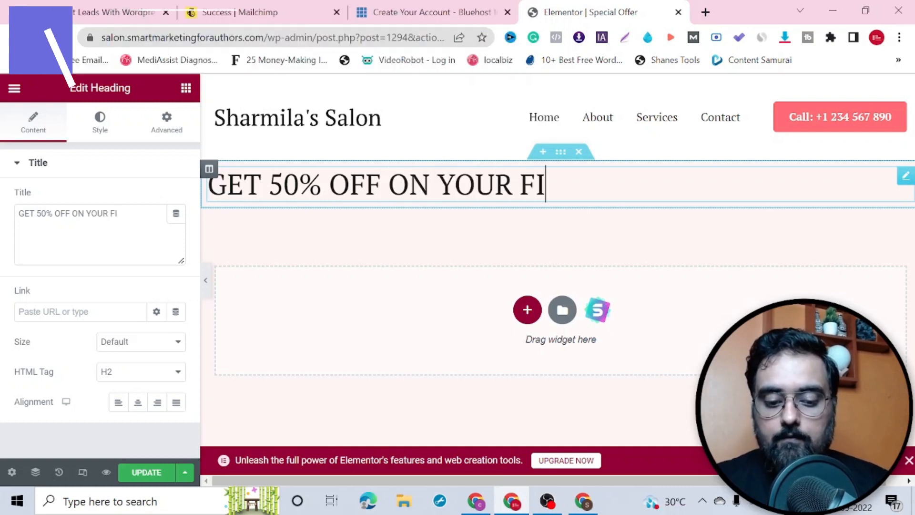
text(RST HAIR CUT)
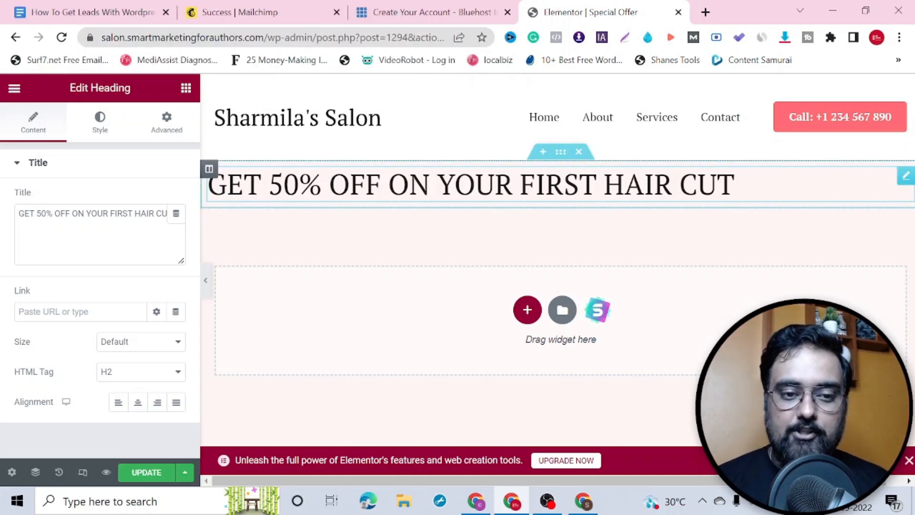
Step: Make the heading text bold and centre it on the page
key(ctrl+a)
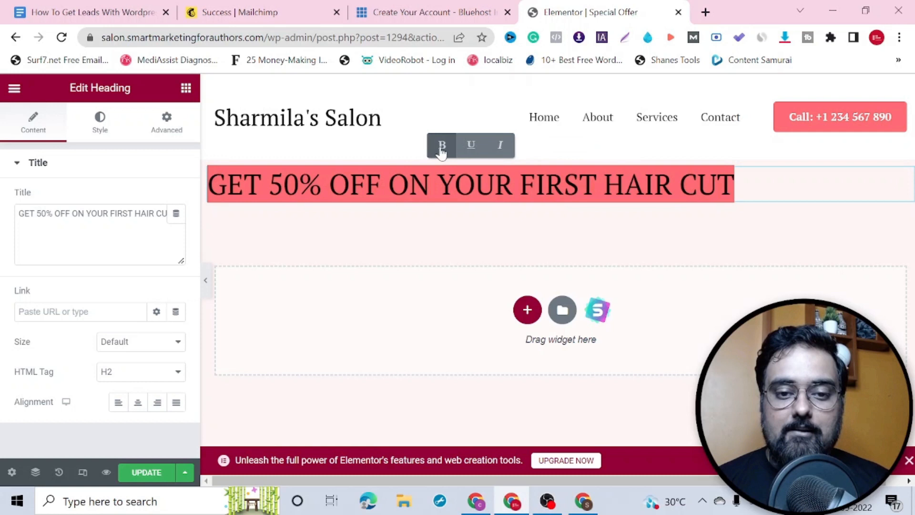
click(442, 146)
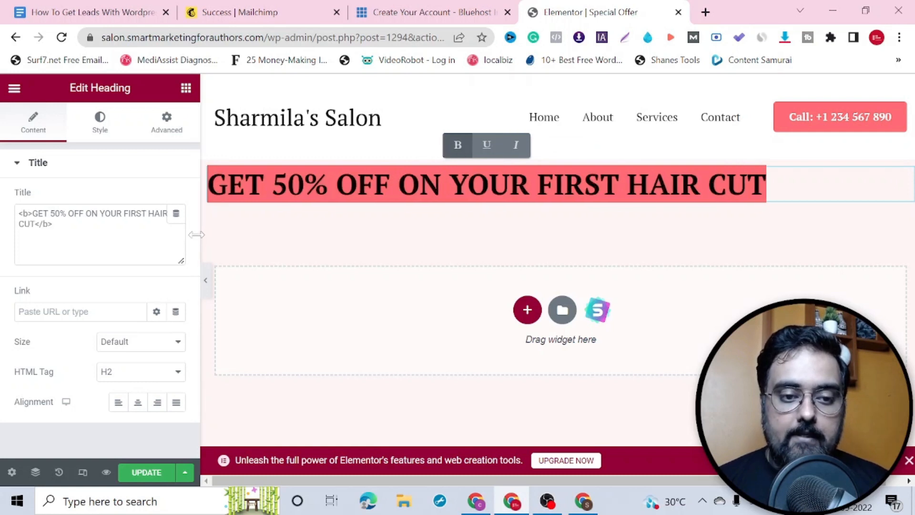
click(140, 406)
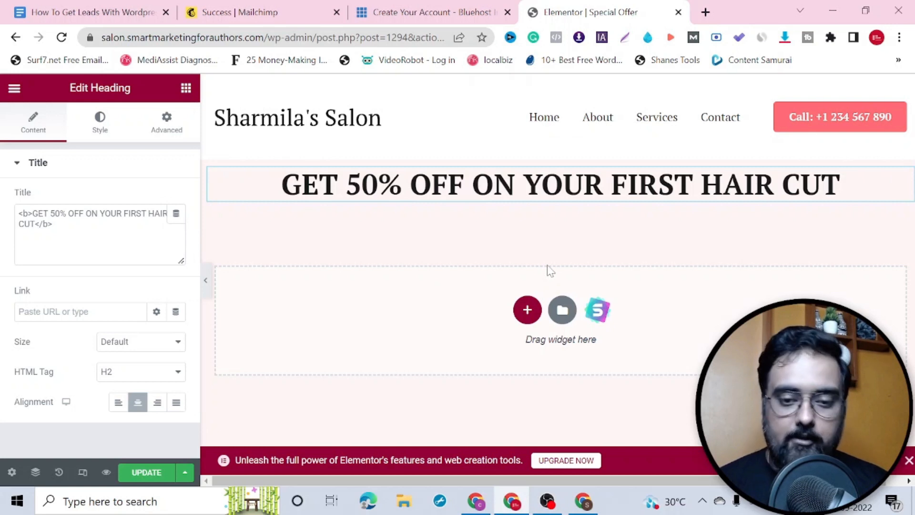
click(528, 311)
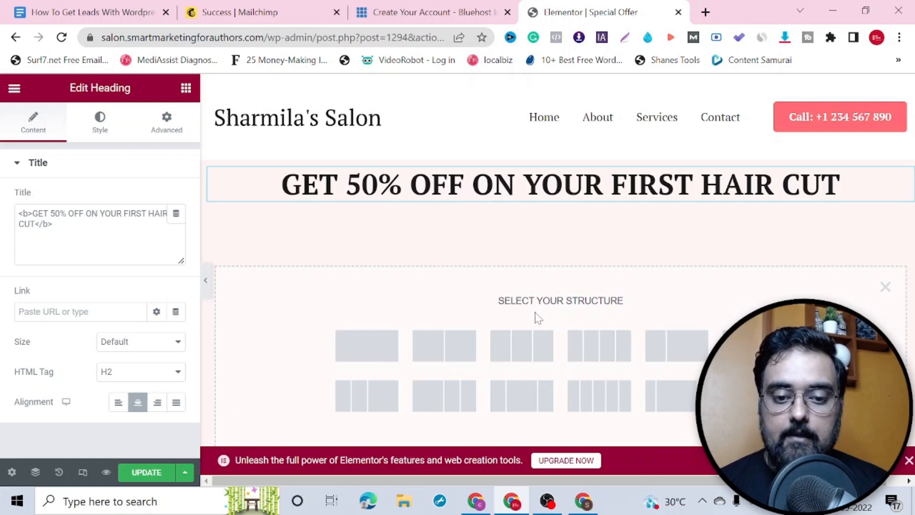
Step: Add a one-column section with a Text Editor reading 'PLEASE FILL THE FORM BELOW TO QUALIFY FOR THE DISCOUNT'
click(380, 351)
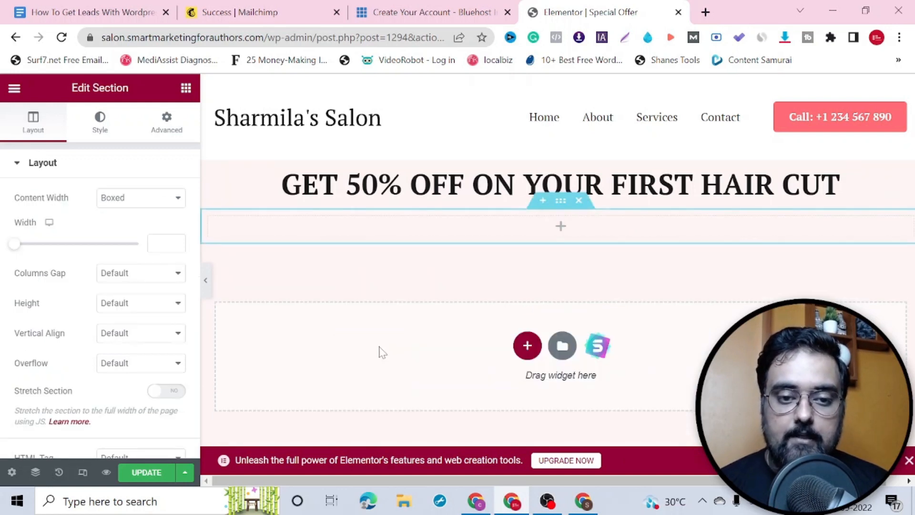
click(185, 89)
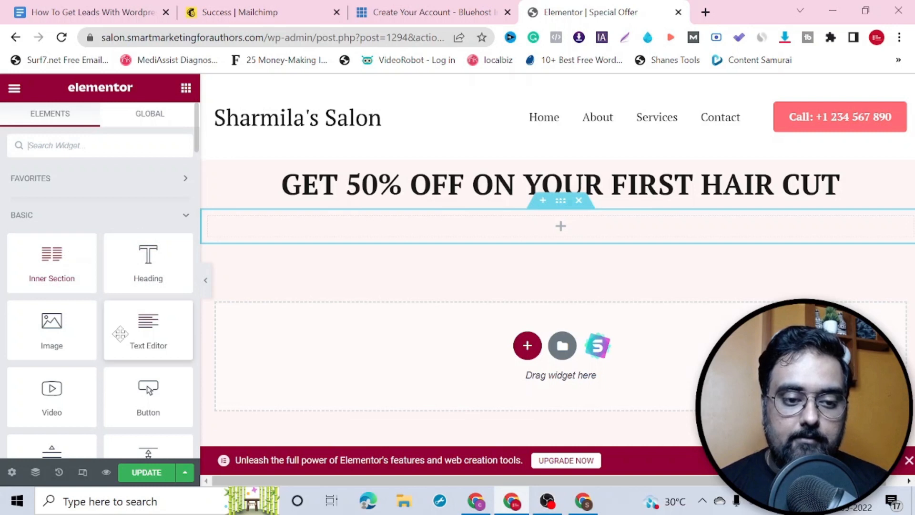
drag(121, 330, 339, 227)
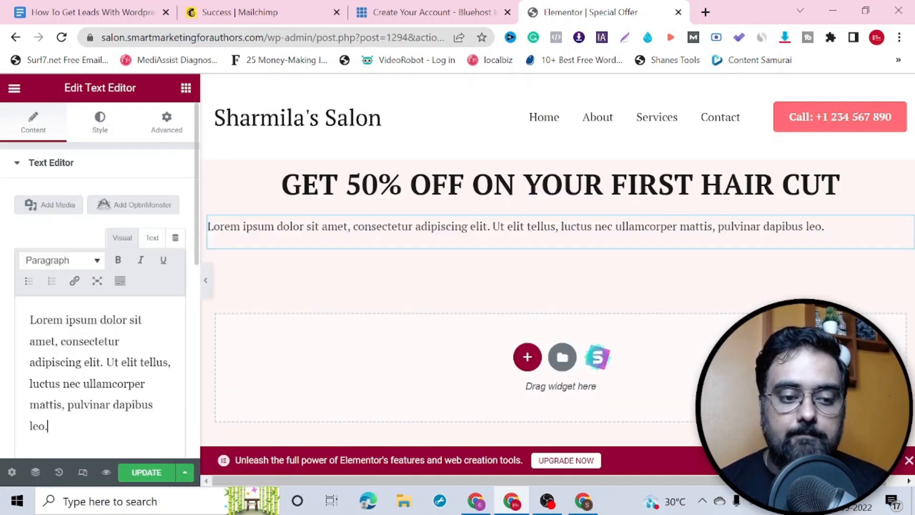
key(ctrl+a)
text(PLEASE FILL THE FORM )
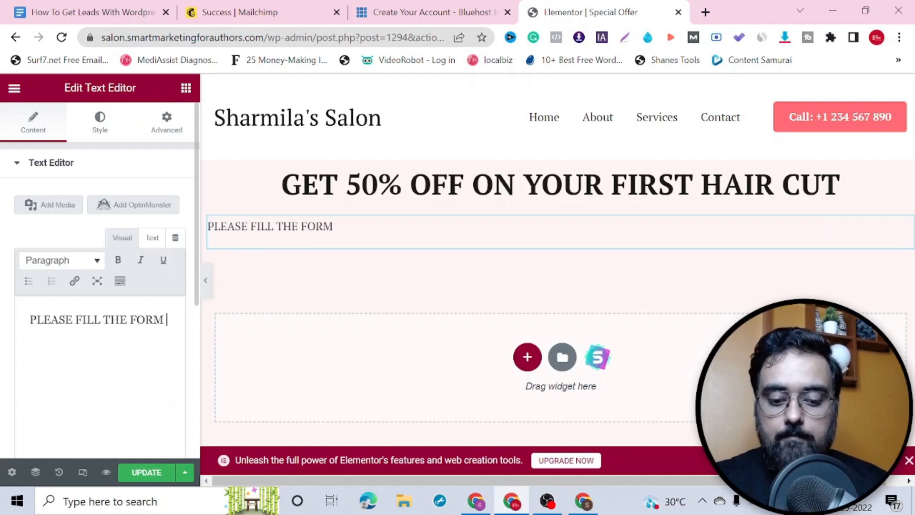
text(BELOW TO)
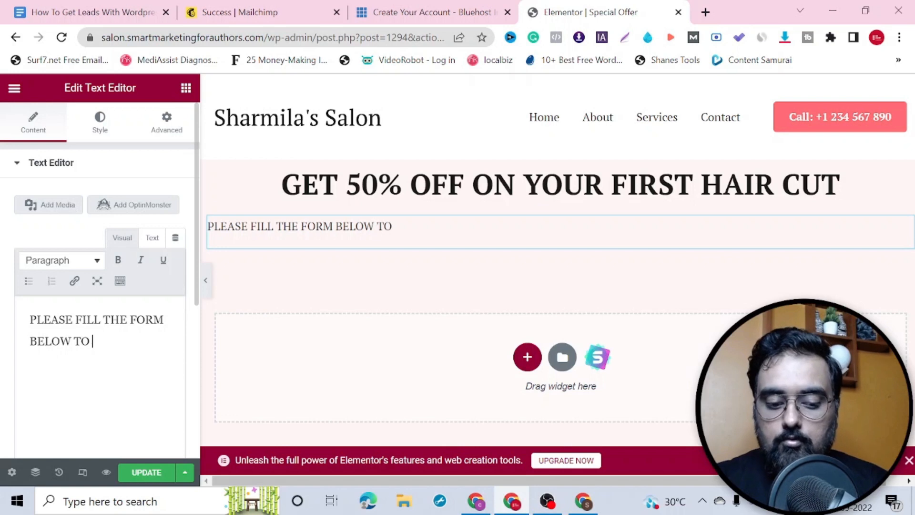
text( QUALIFY FOR)
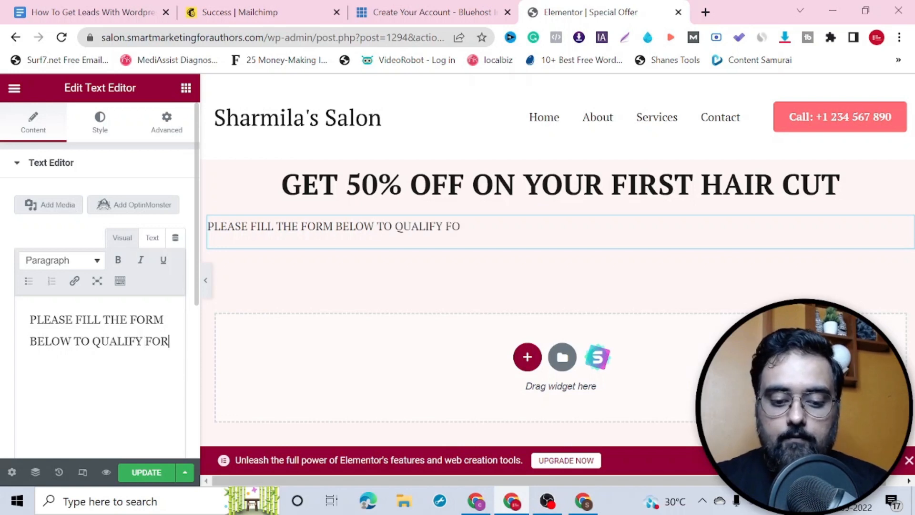
text( THE DISOCOUNT)
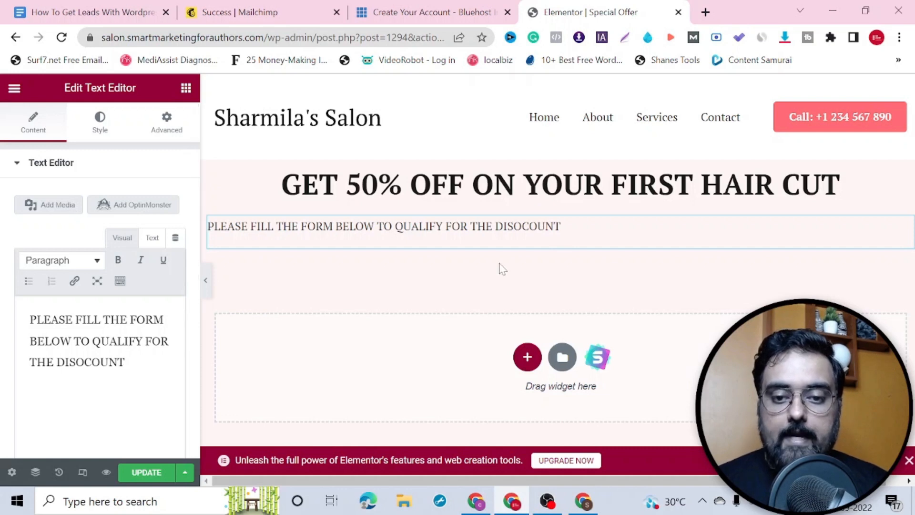
key(Left)
key(Left)
key(Left)
key(Left)
key(Left)
key(BackSpace)
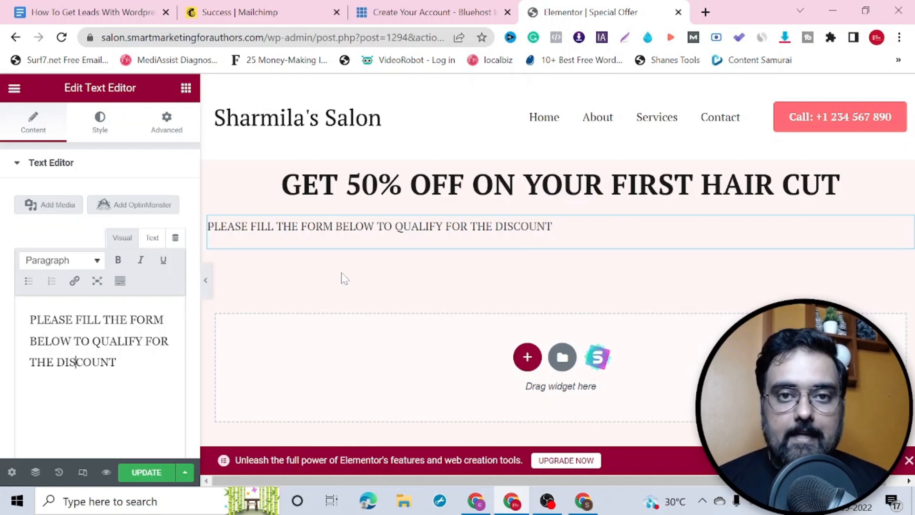
Step: Centre the text block's alignment and update the page
drag(562, 231, 208, 228)
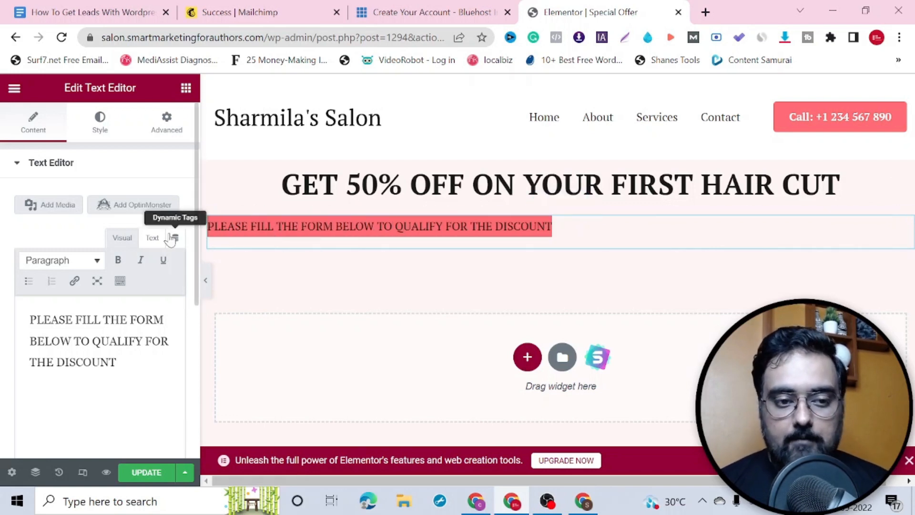
click(176, 173)
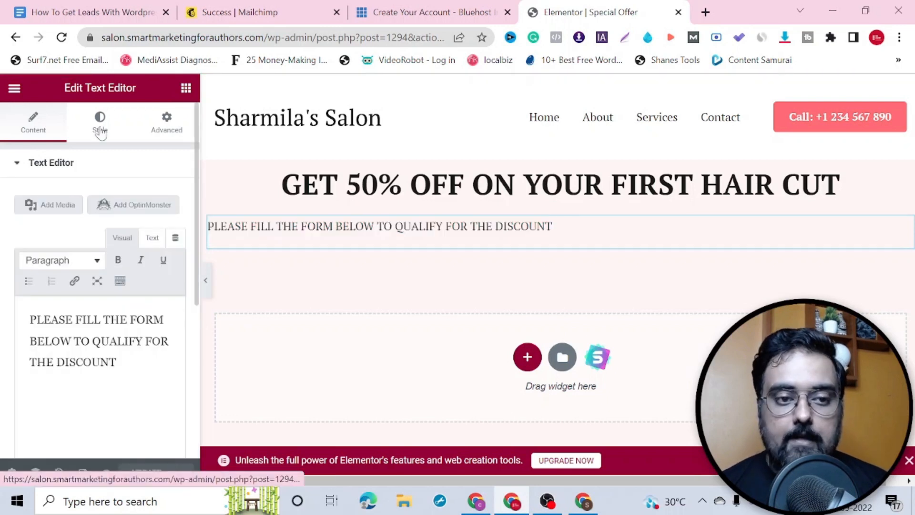
click(100, 125)
click(137, 200)
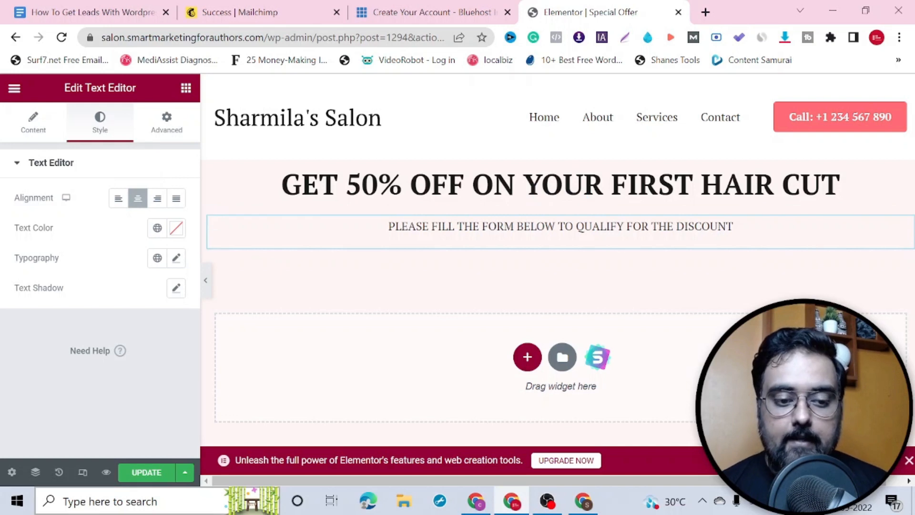
click(148, 474)
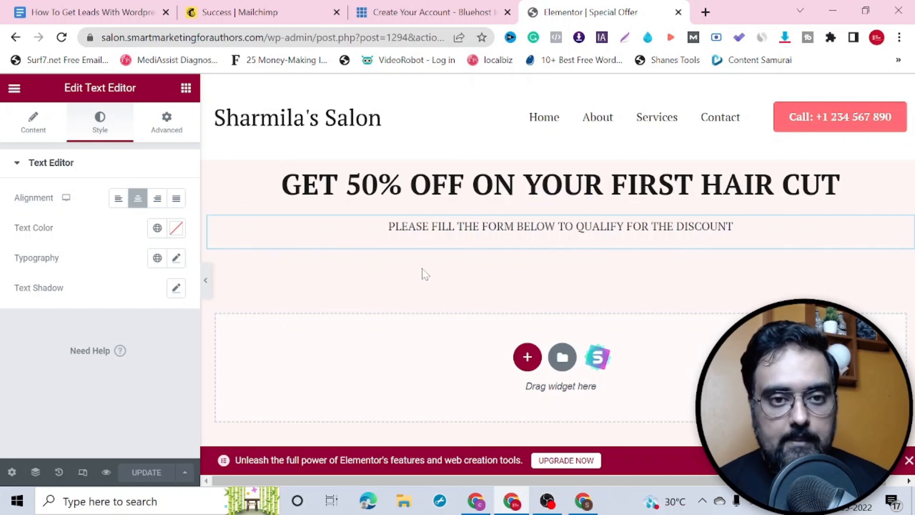
click(91, 6)
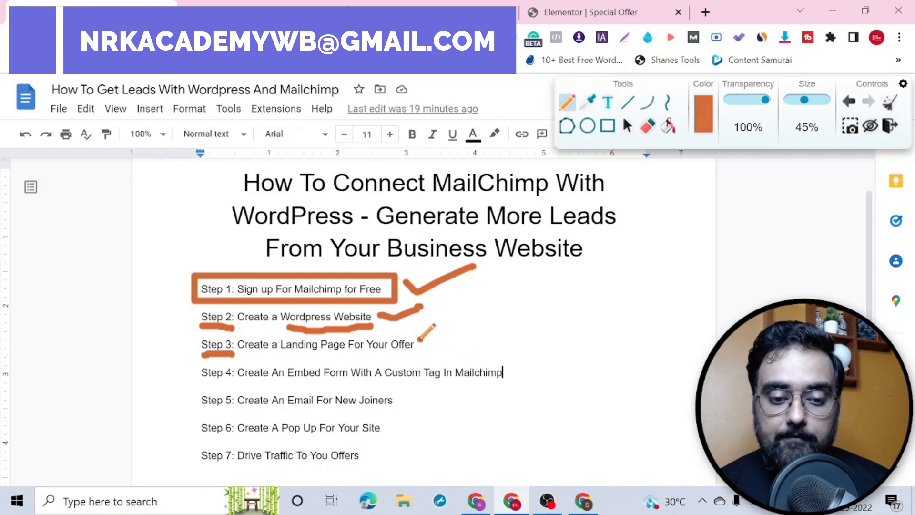
Step: Tick Step 3 as done and box Step 4 as next in the plan
drag(420, 339, 533, 298)
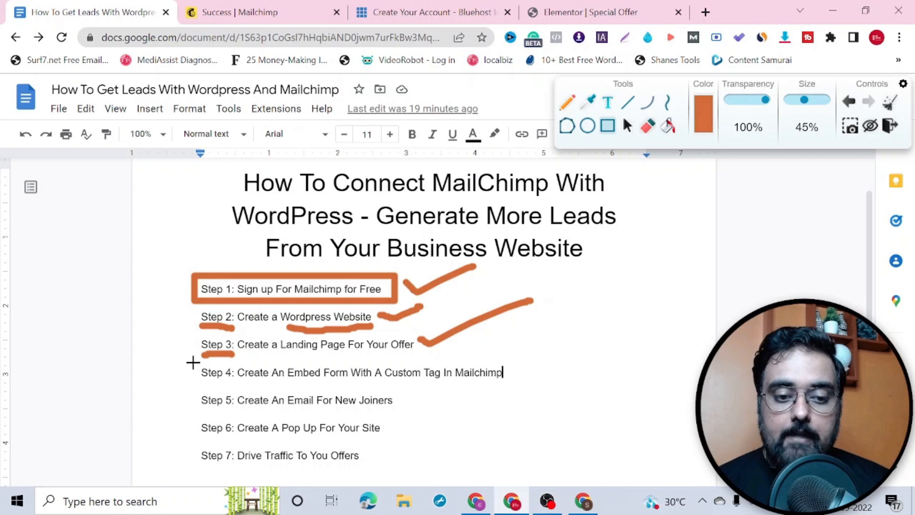
mouse_move(193, 362)
mouse_down()
mouse_move(347, 386)
mouse_move(524, 385)
mouse_up()
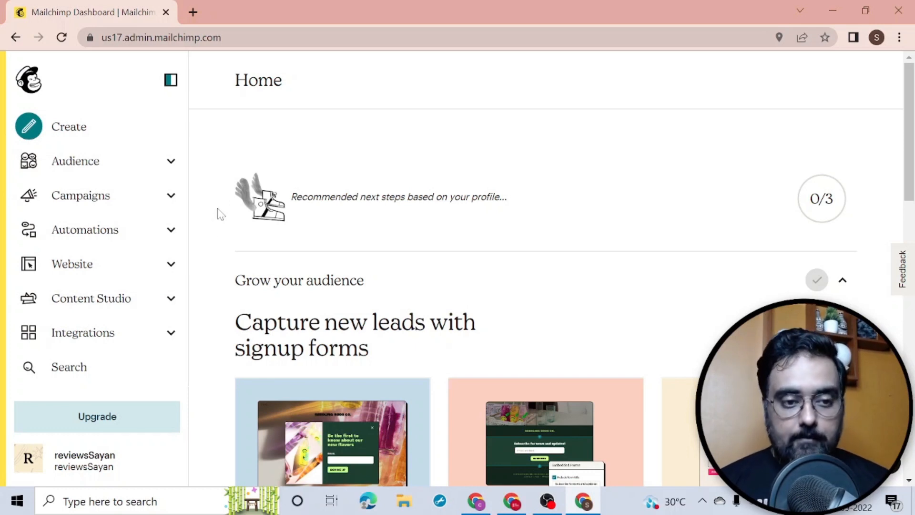
Step: Create the audience tag 'Ist Hair Cut' under Audience > Tags
click(171, 171)
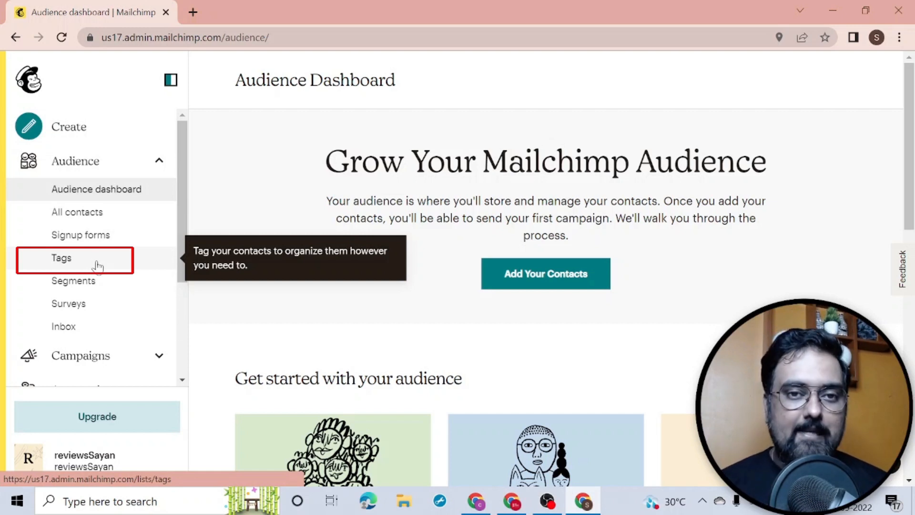
click(98, 266)
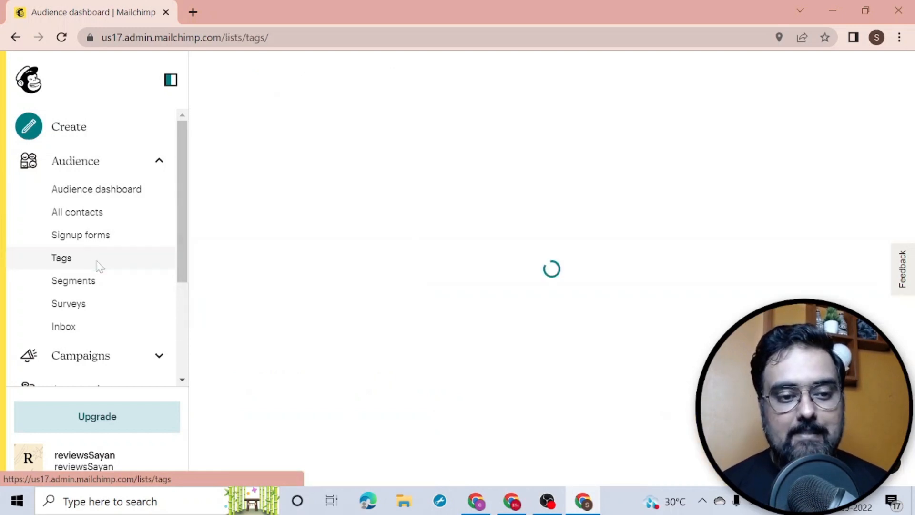
click(849, 229)
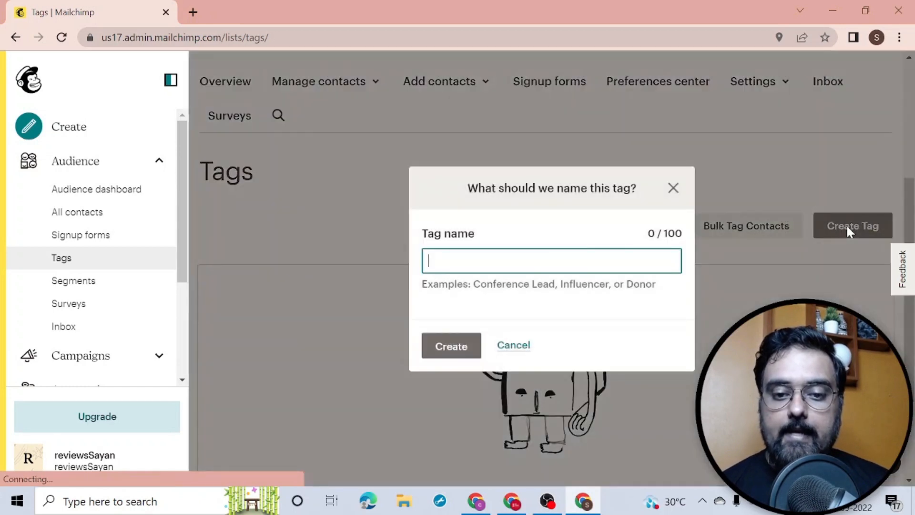
text(Ist Hair Cut)
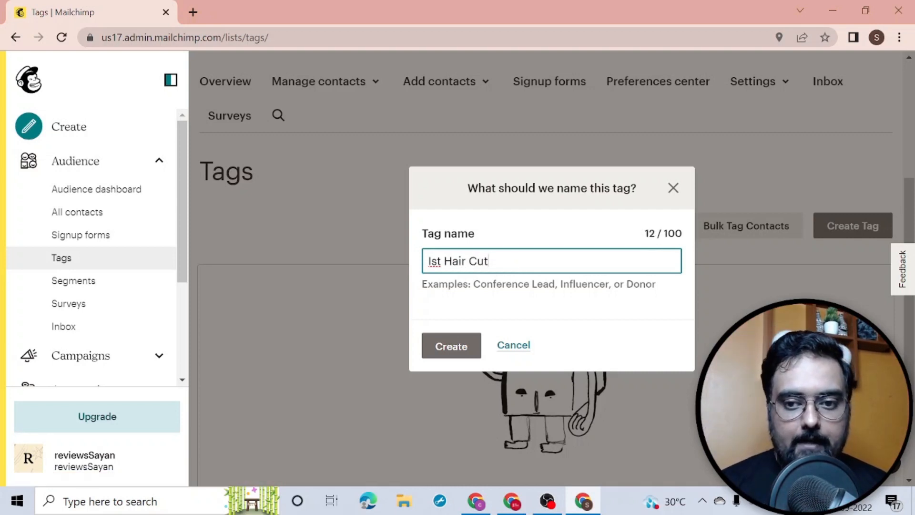
key(Return)
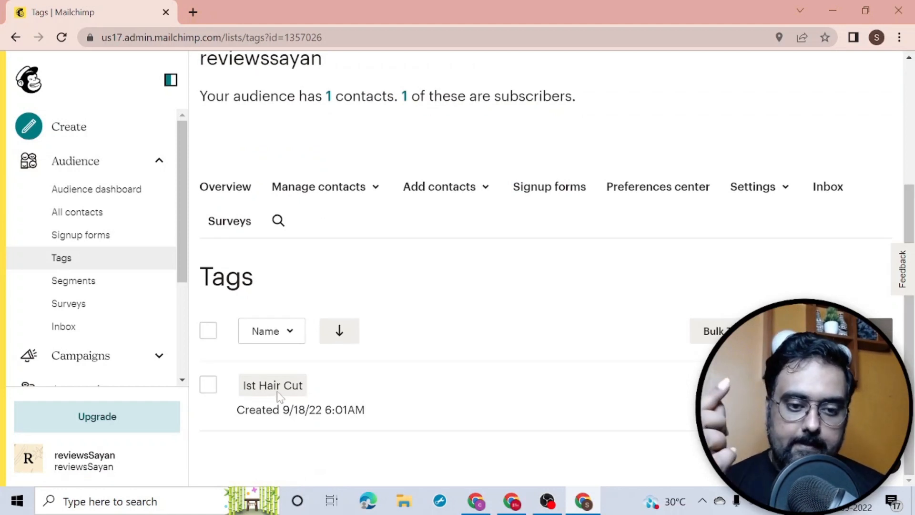
Step: Open the campaigns list from the Mailchimp sidebar
click(279, 397)
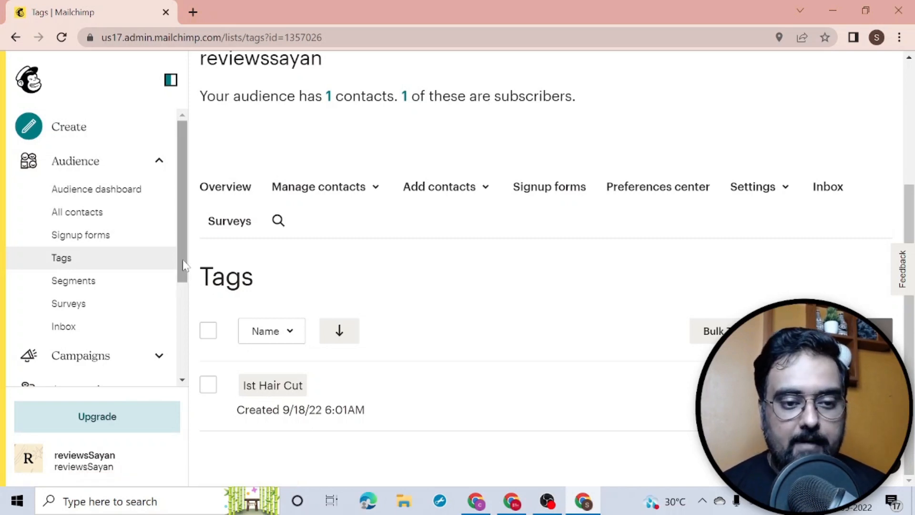
drag(184, 264, 184, 303)
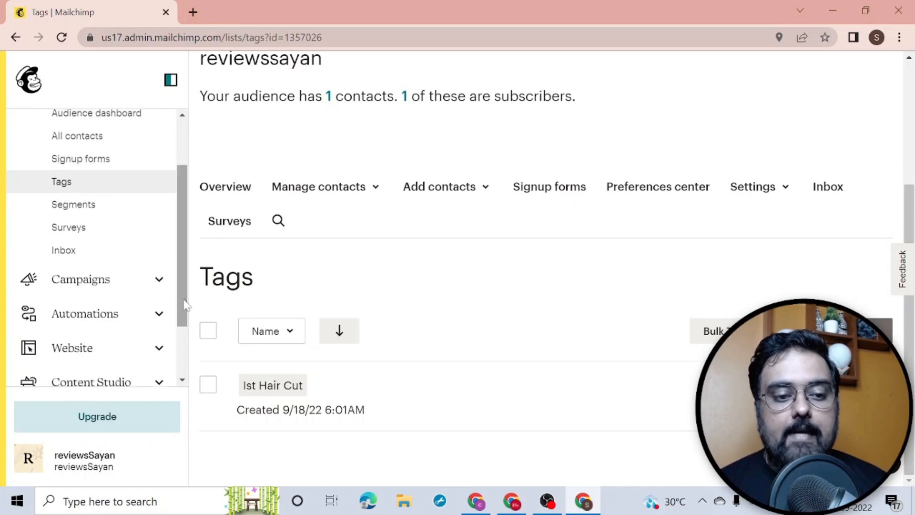
click(141, 288)
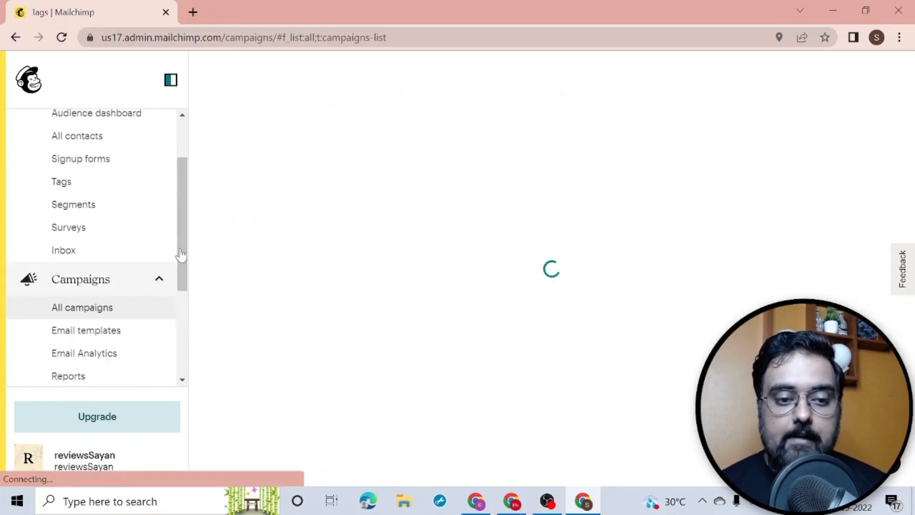
drag(181, 247, 187, 284)
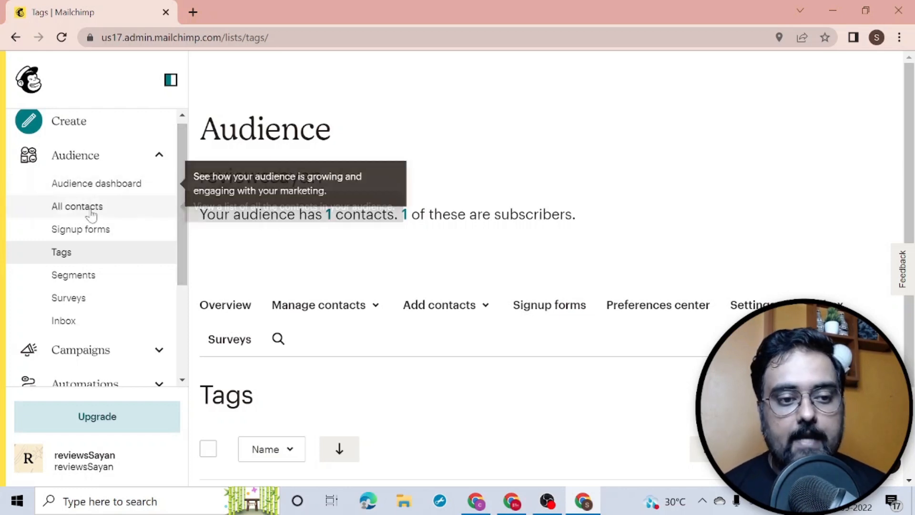
Step: On the audience's Signup forms page, choose Embedded forms to open the form builder
click(84, 233)
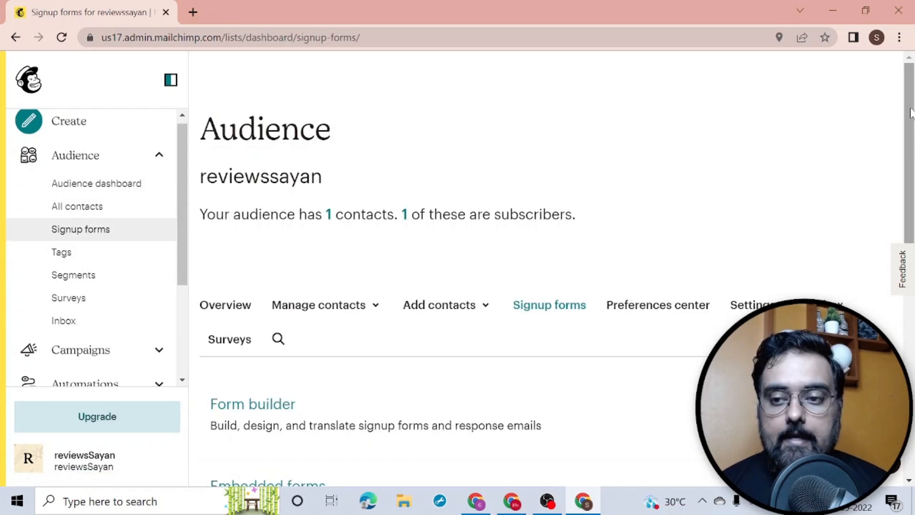
scroll(681, 153, down, 5)
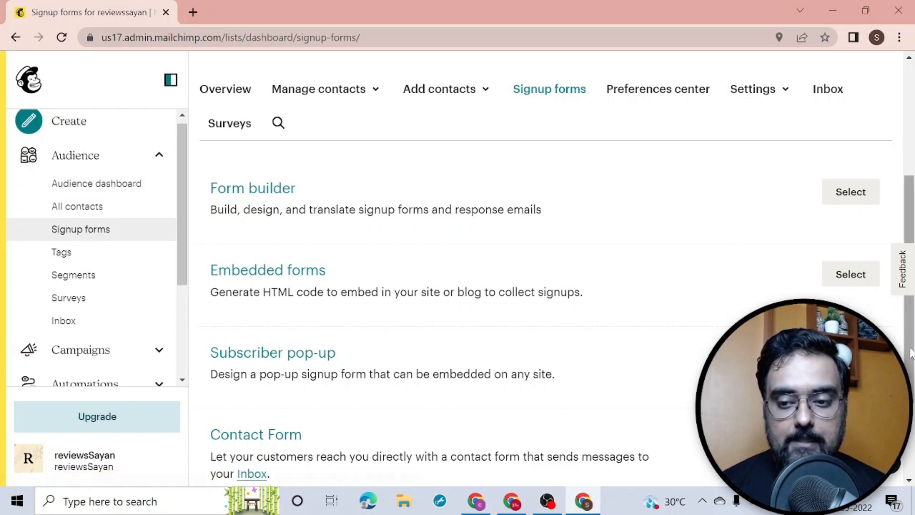
scroll(269, 443, down, 3)
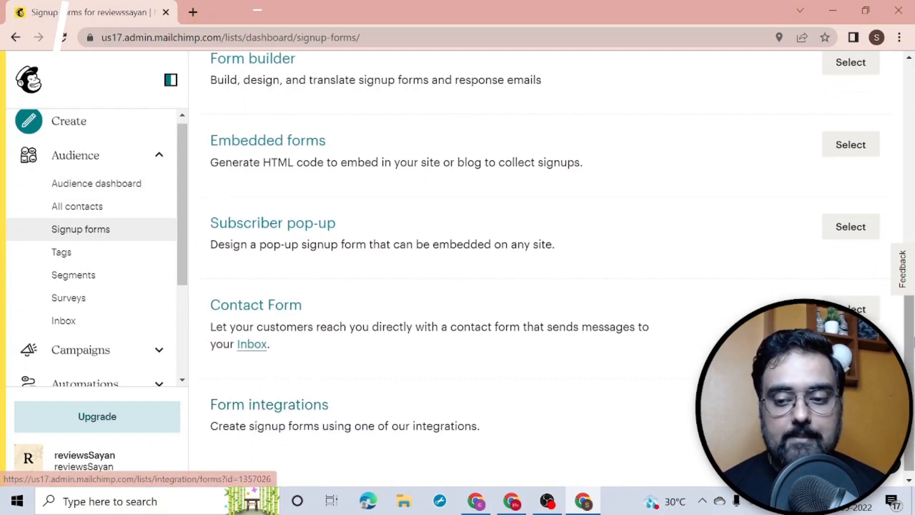
scroll(904, 294, up, 2)
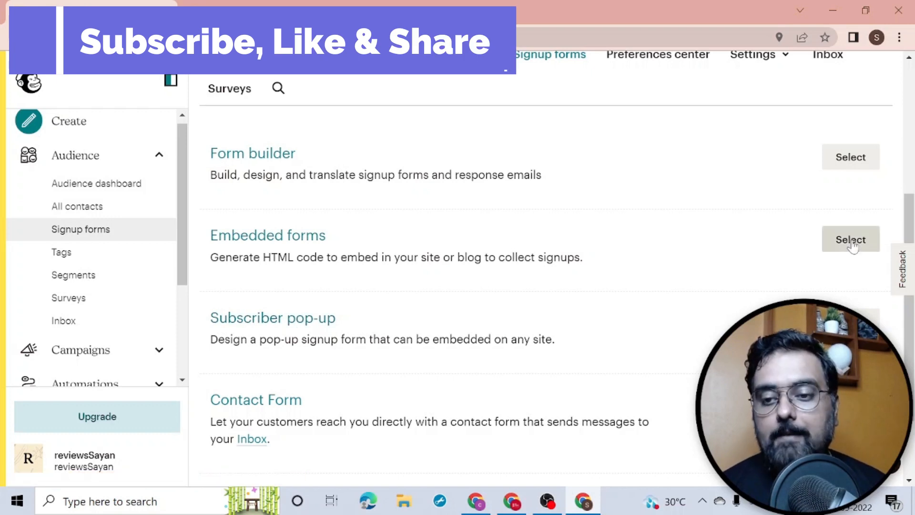
click(831, 243)
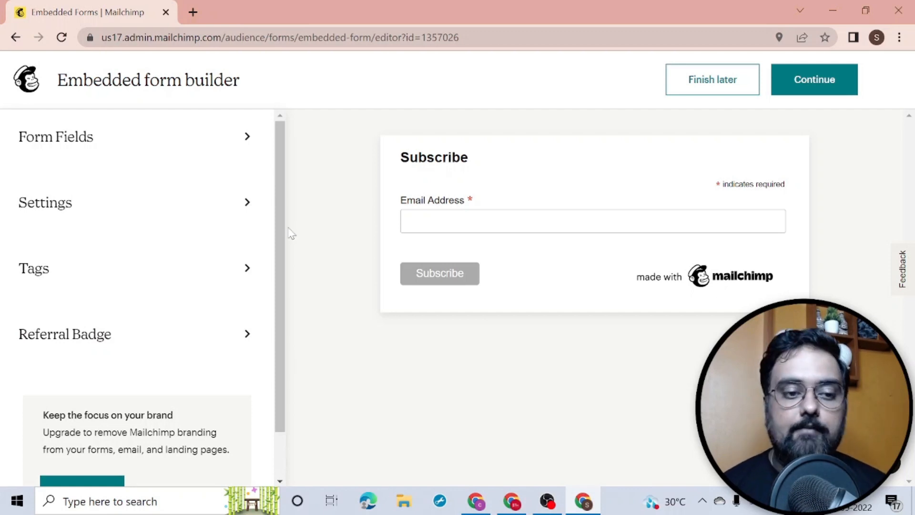
Step: Add a First name field to the form and set it as required
click(169, 151)
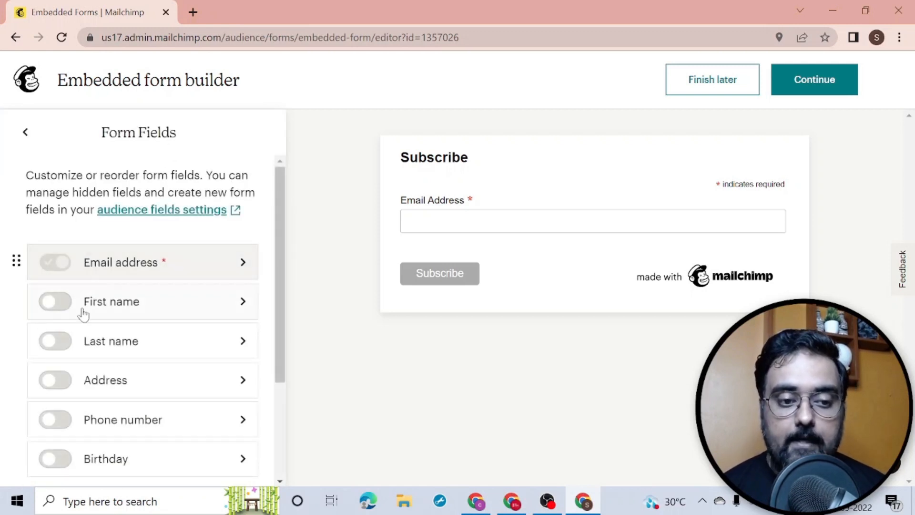
click(55, 301)
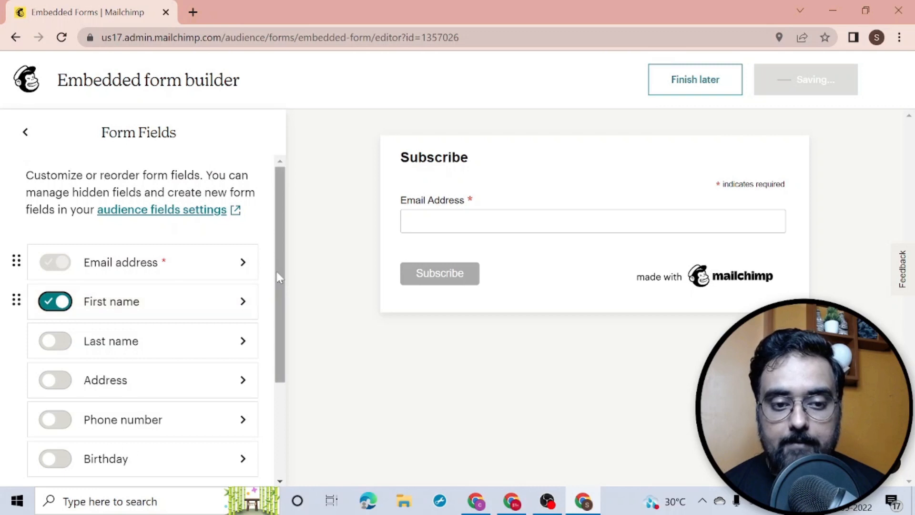
drag(276, 271, 274, 322)
click(241, 229)
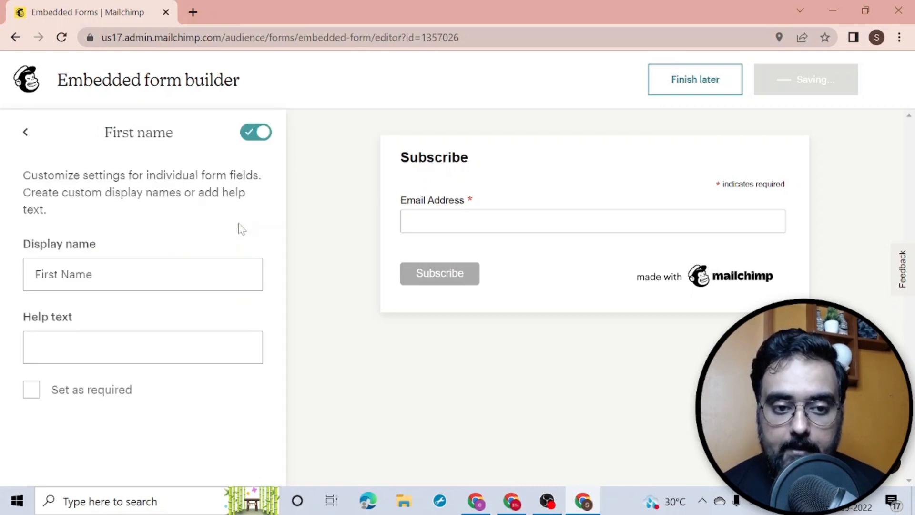
click(32, 390)
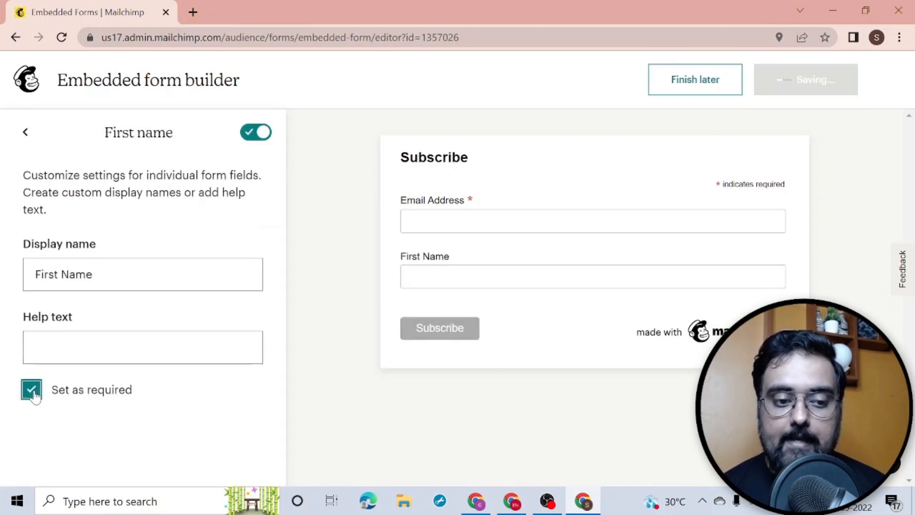
click(26, 133)
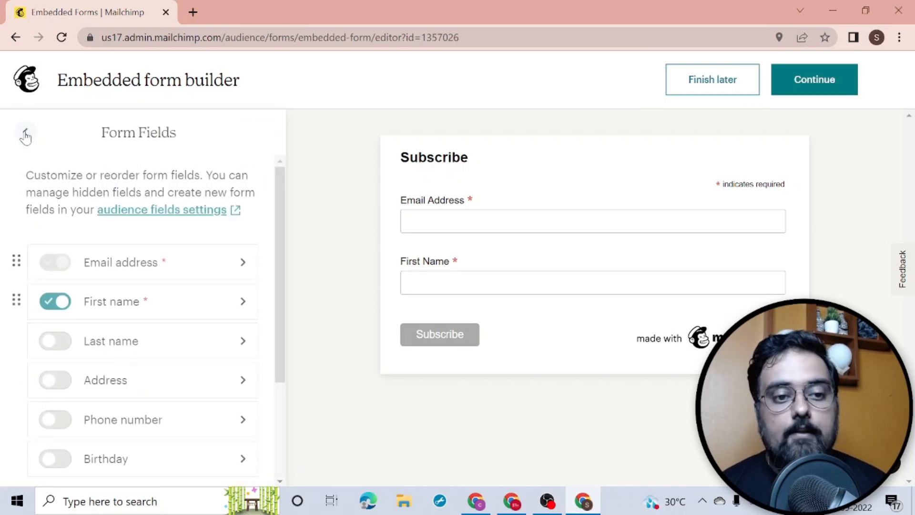
Step: Add a Phone number field and set it as required too
click(235, 415)
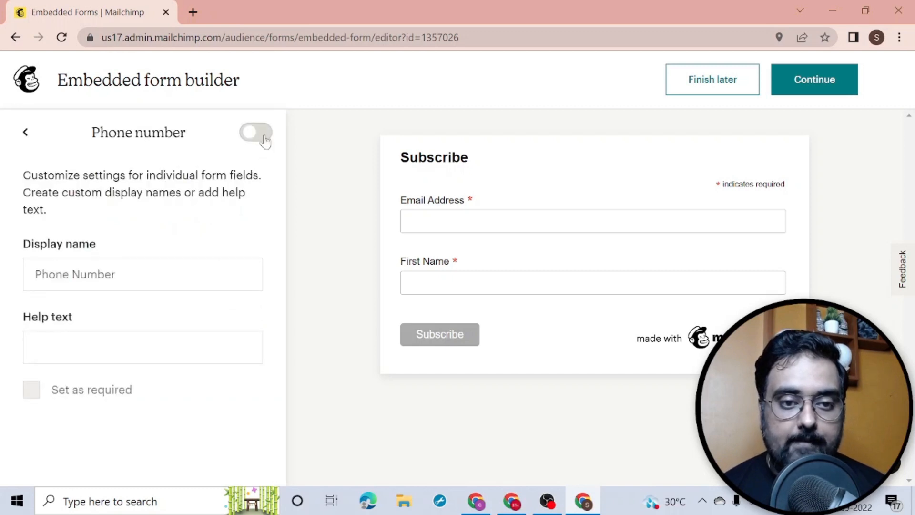
click(264, 137)
click(32, 394)
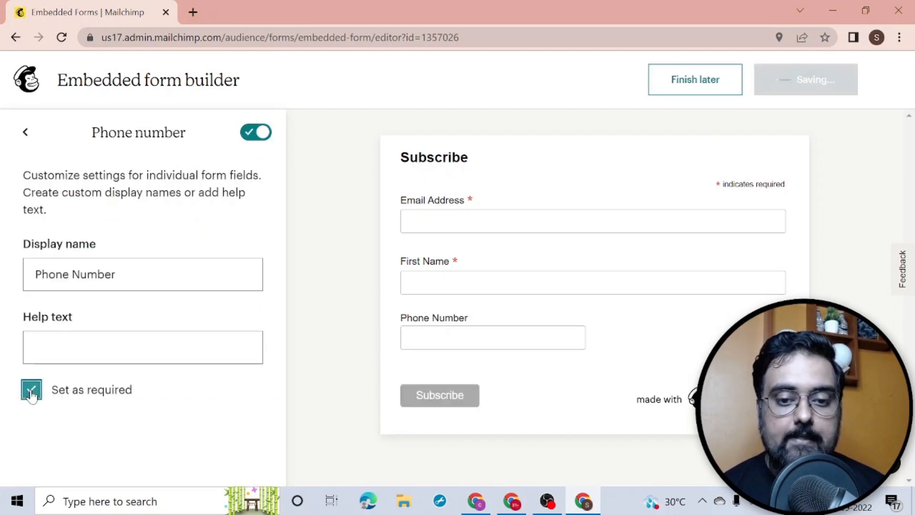
click(25, 132)
scroll(285, 307, down, 3)
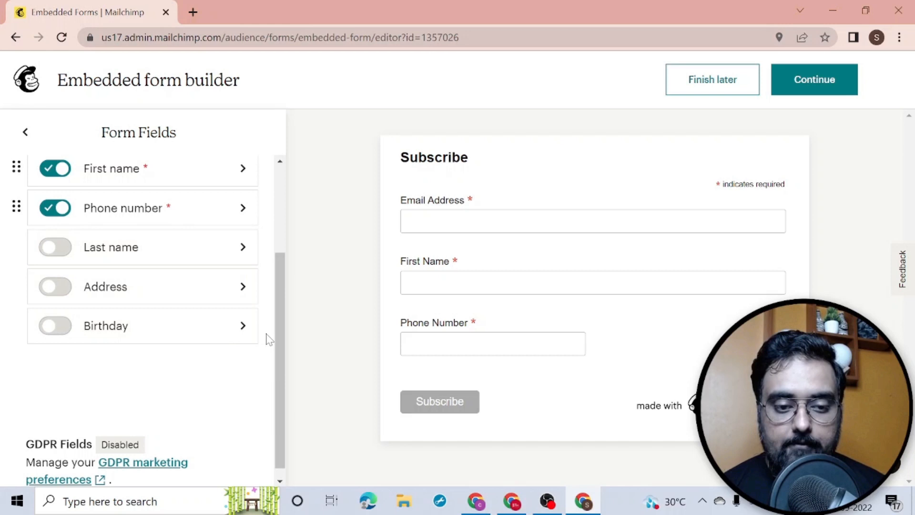
scroll(283, 285, up, 3)
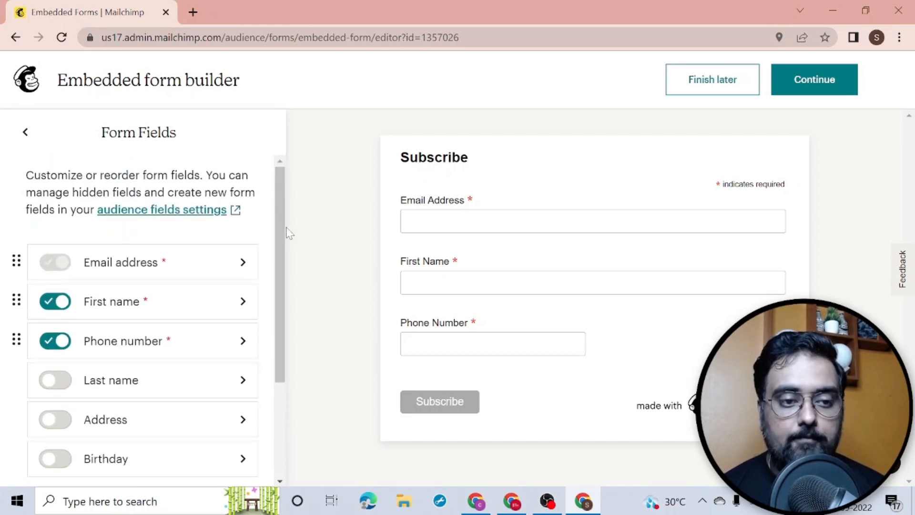
Step: Retitle the form 'BECOME A MEMBER OF BEAUTY SALON' in its settings
click(25, 132)
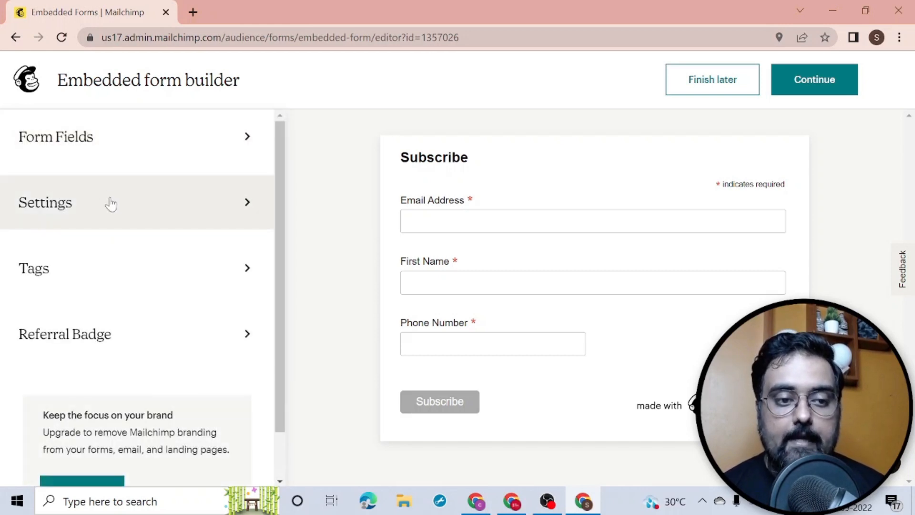
click(178, 203)
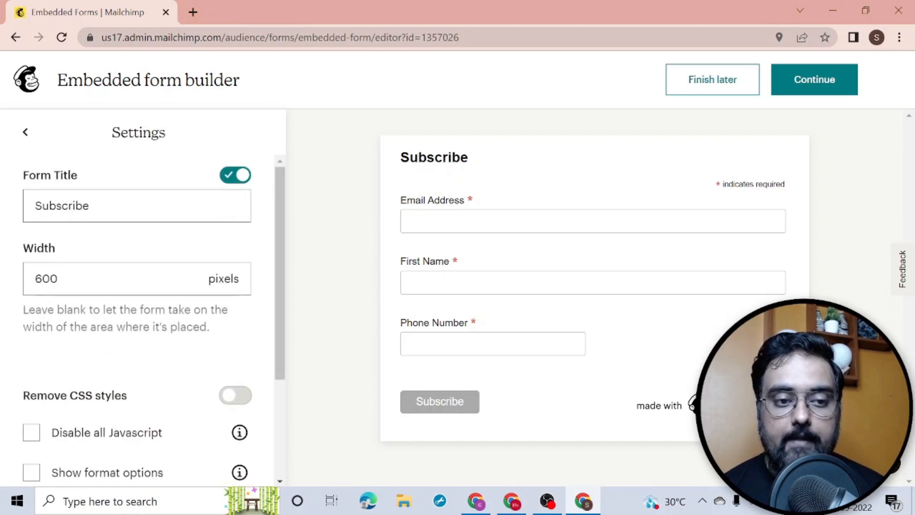
drag(91, 205, 25, 208)
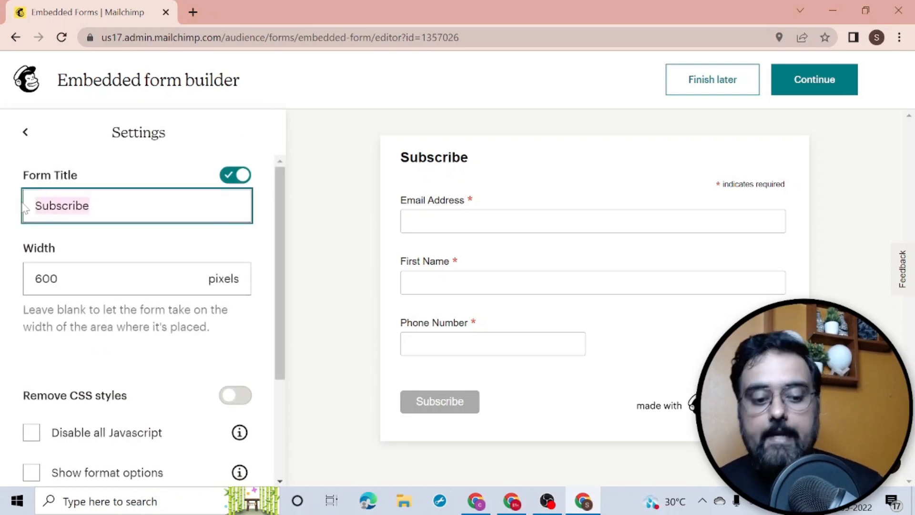
text(BECOM)
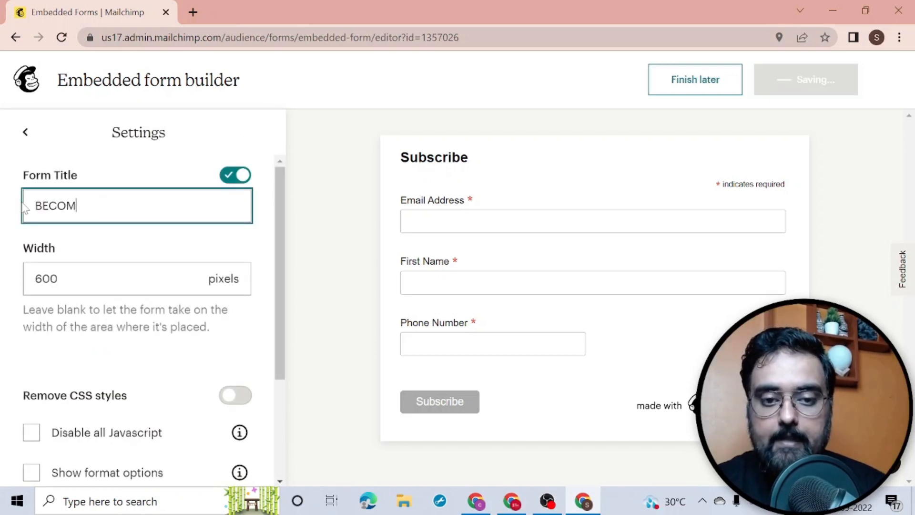
text(E A)
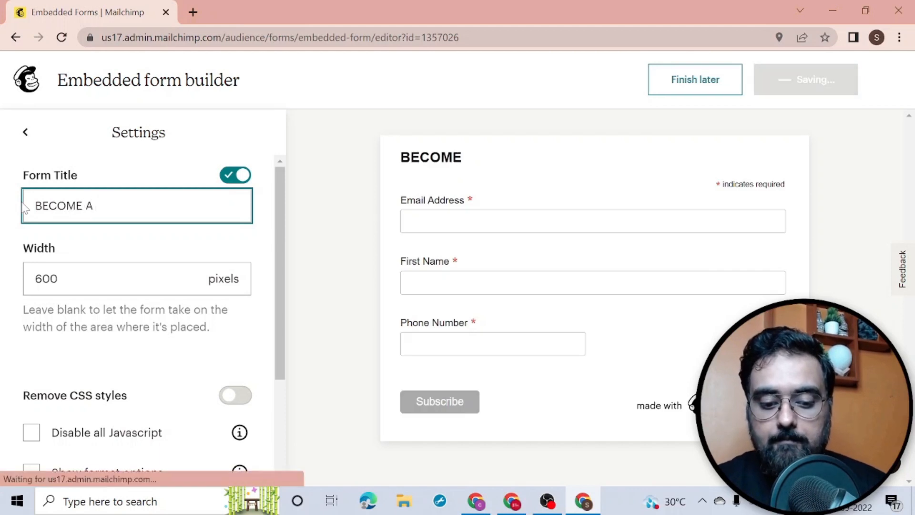
text(MEME)
key(BackSpace)
text(BER OF )
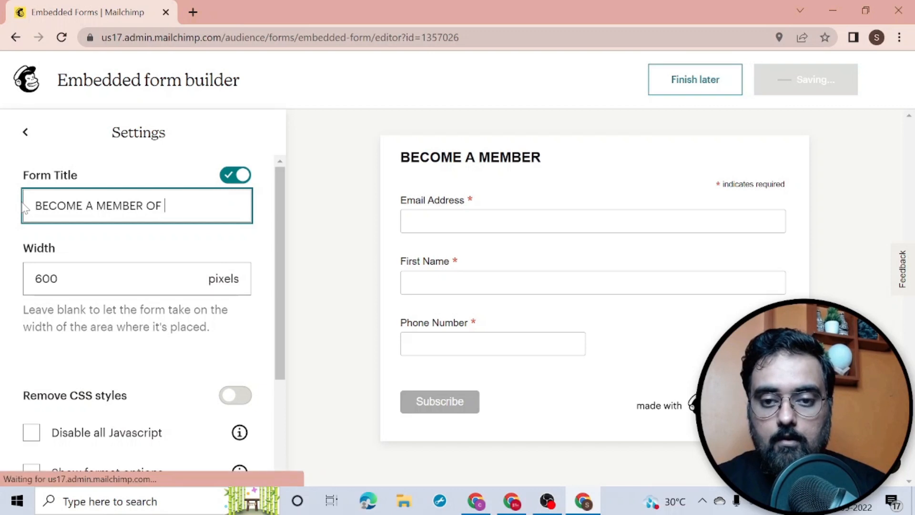
text(BEAUTY SALON)
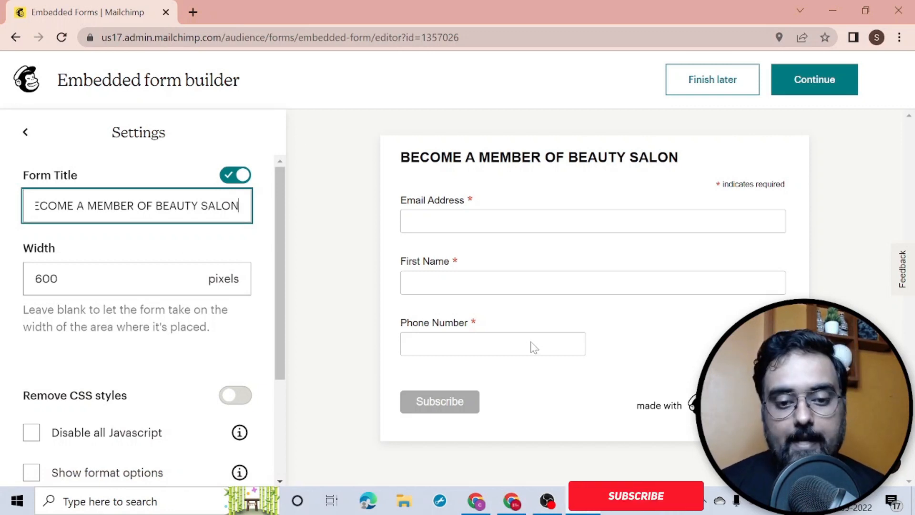
Step: Check the form width value, leaving it at 600 pixels
drag(71, 279, 23, 278)
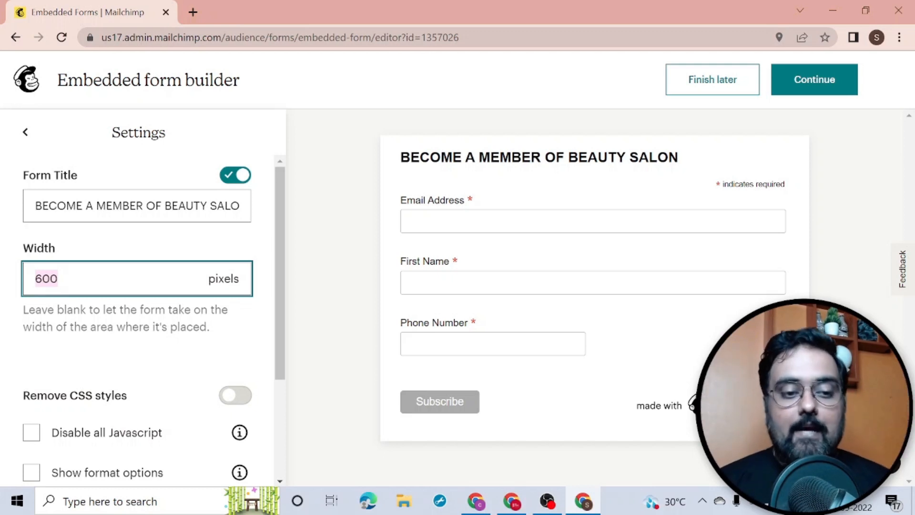
click(58, 279)
drag(59, 279, 42, 279)
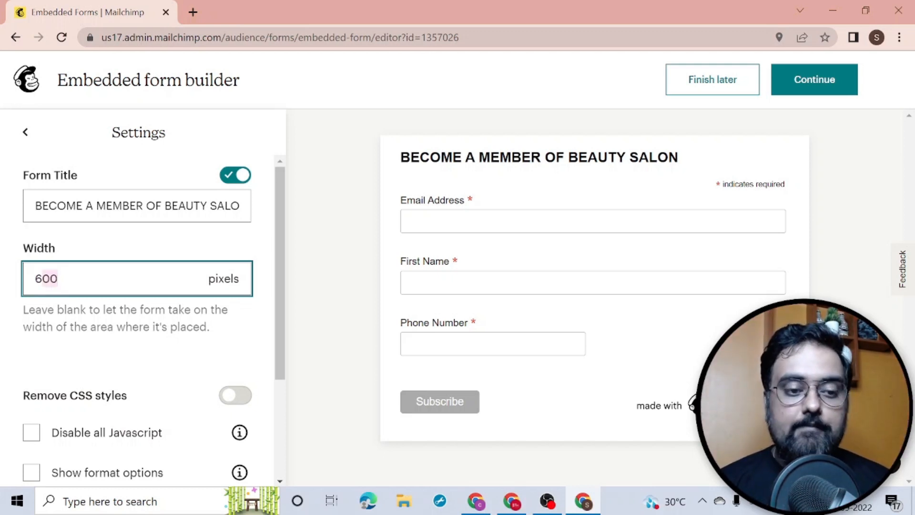
click(181, 301)
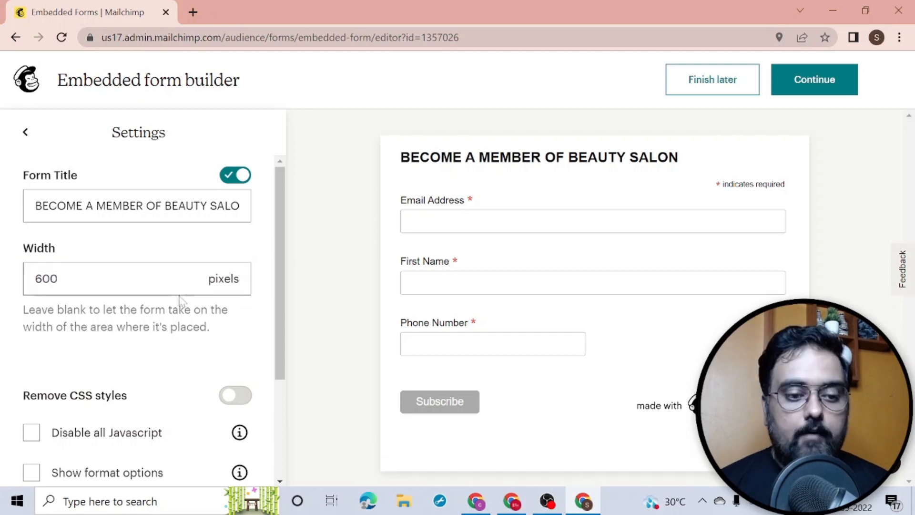
drag(277, 264, 276, 379)
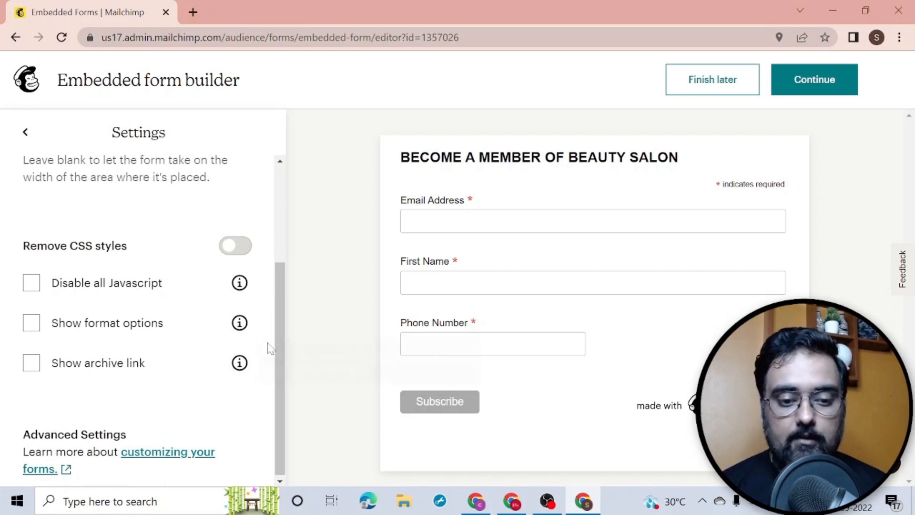
drag(280, 336, 275, 227)
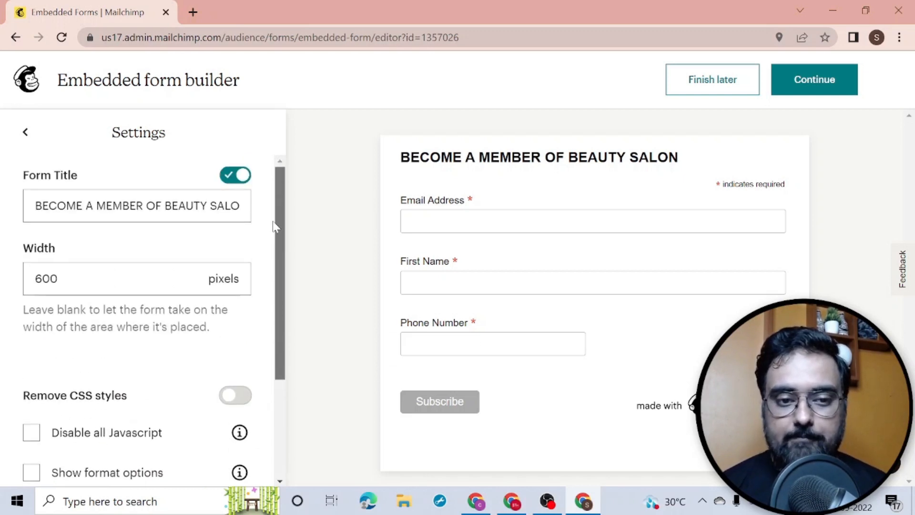
Step: Tag new form signups with the 'Ist Hair Cut' tag
click(25, 134)
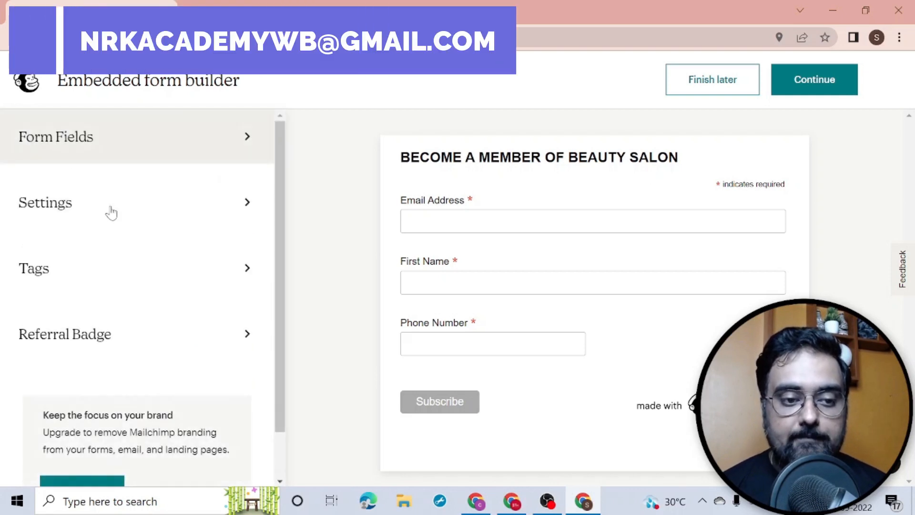
click(146, 282)
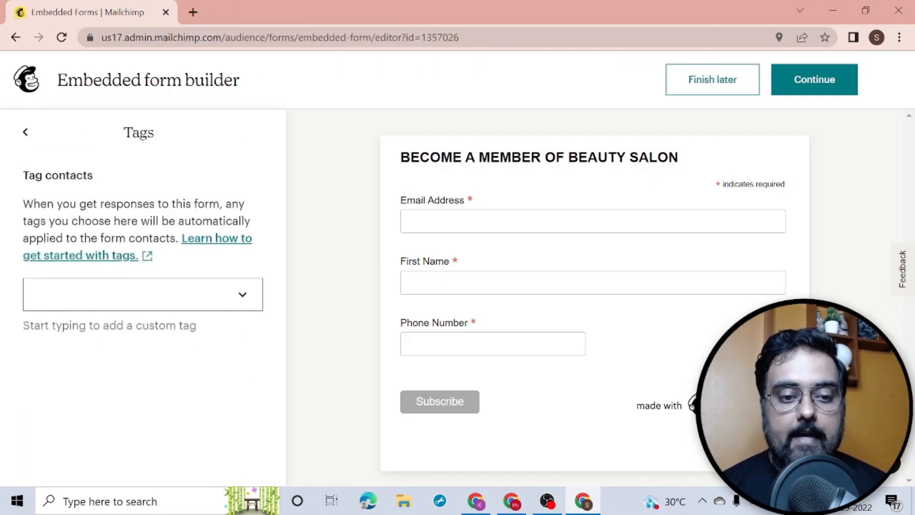
click(128, 294)
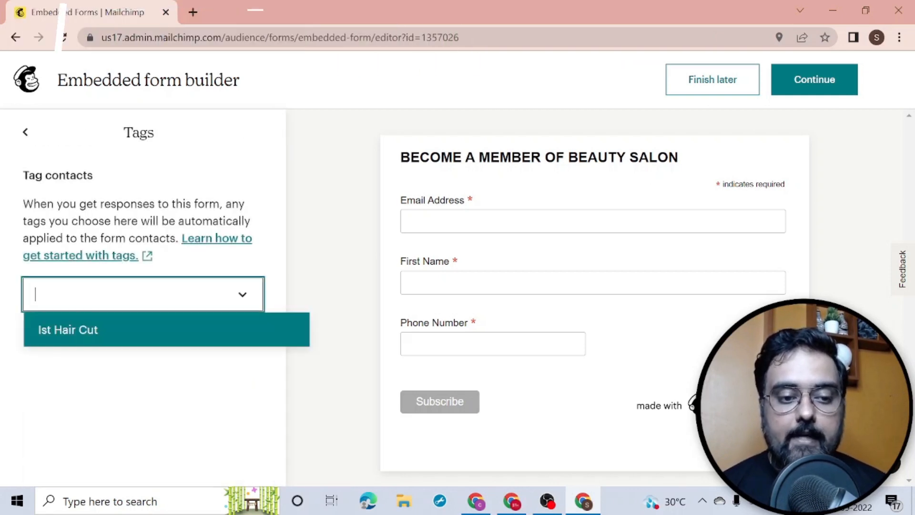
click(122, 337)
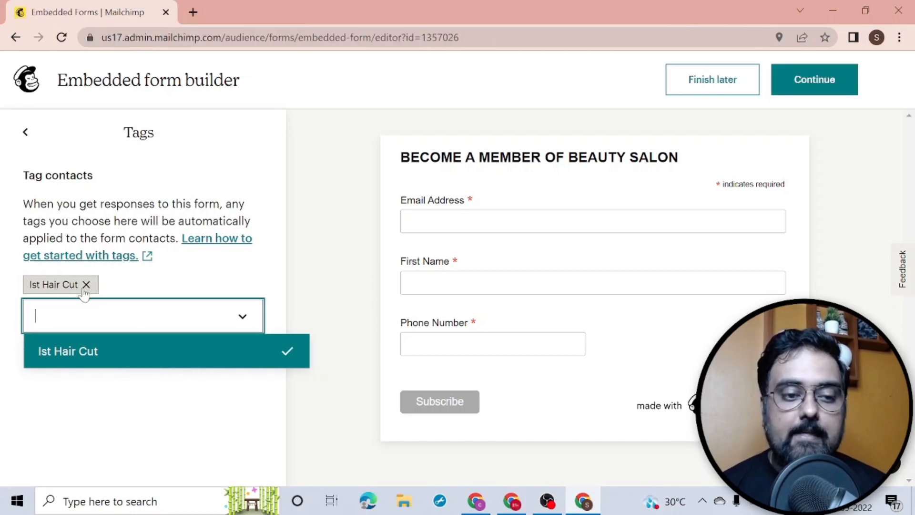
click(26, 132)
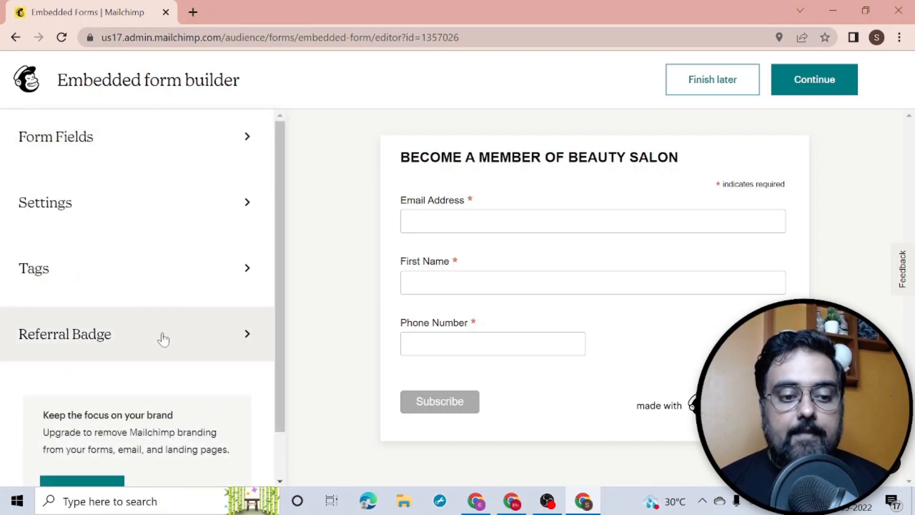
Step: Review the referral badge options and finish the form to get its embed code
click(164, 340)
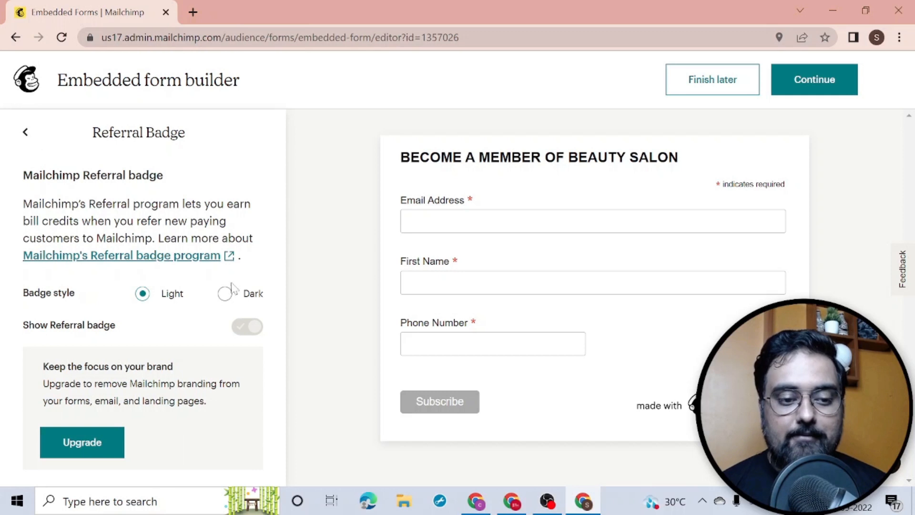
click(25, 133)
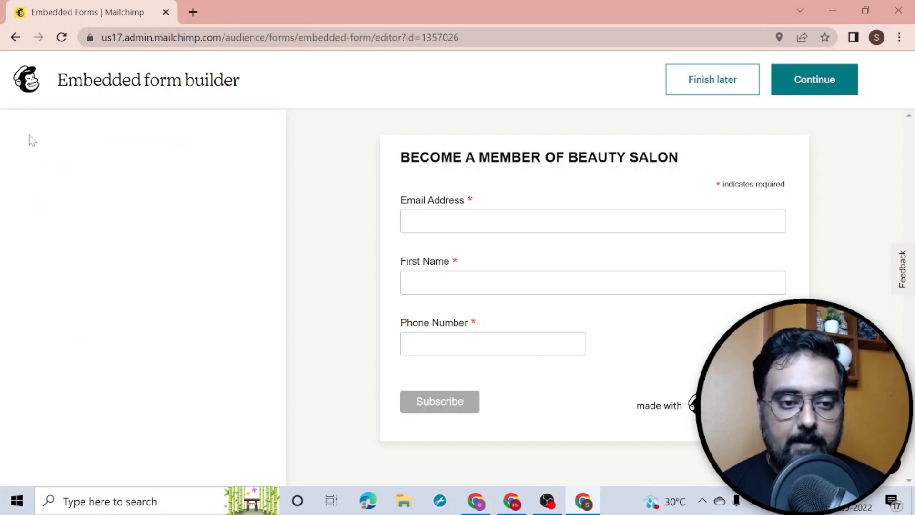
drag(282, 266, 283, 335)
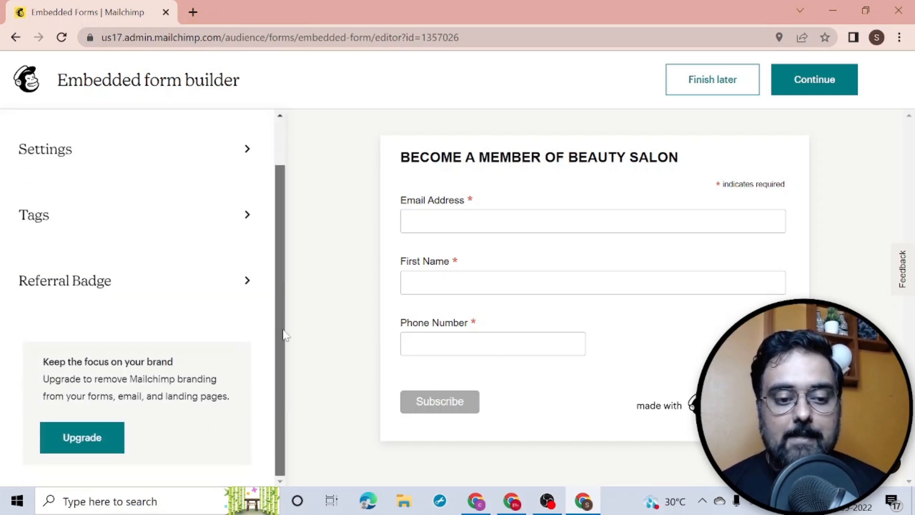
scroll(192, 184, up, 2)
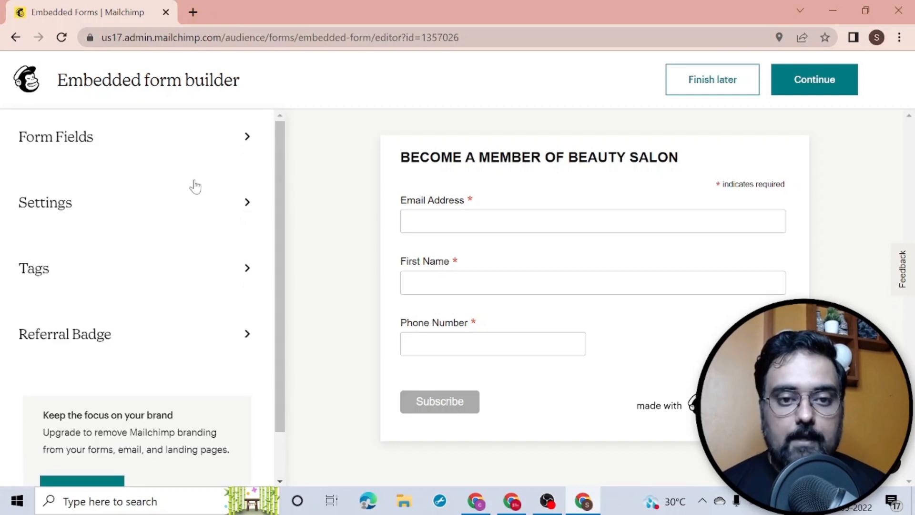
click(821, 87)
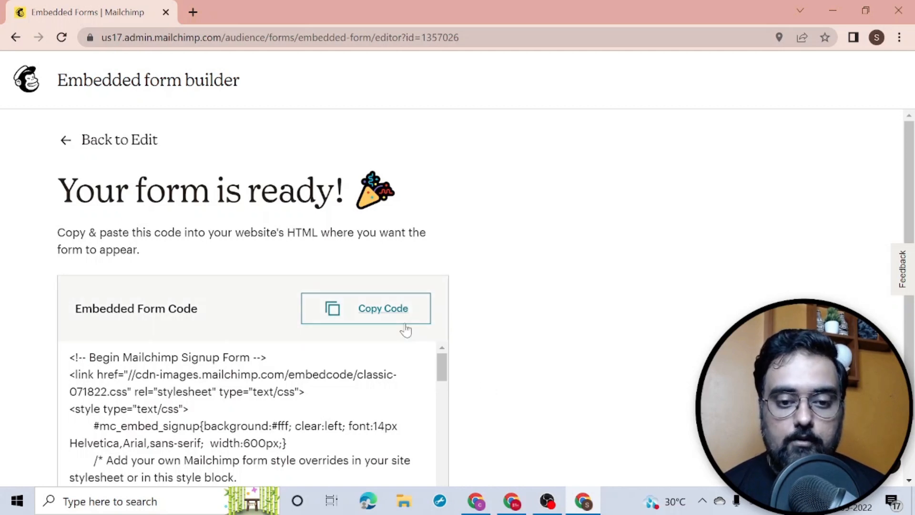
Step: Copy the Mailchimp form's embed code and return to the Google Docs tutorial outline
click(384, 314)
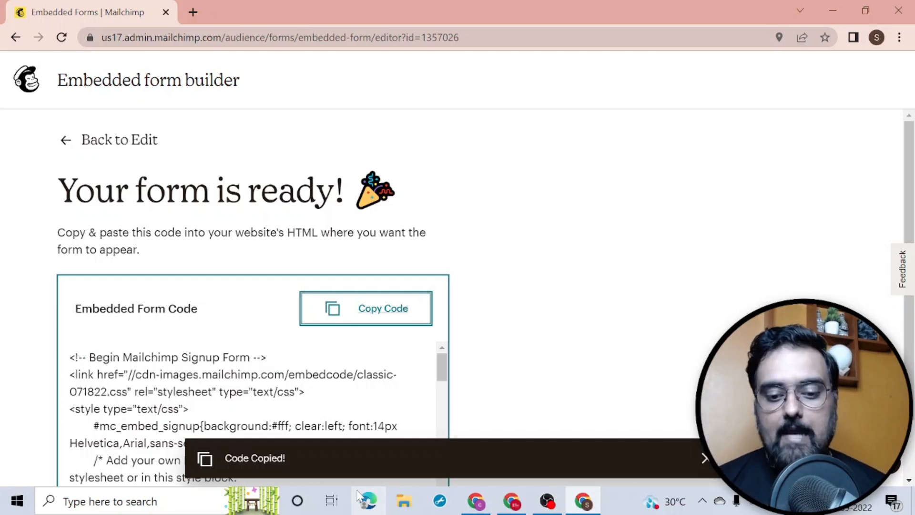
click(509, 502)
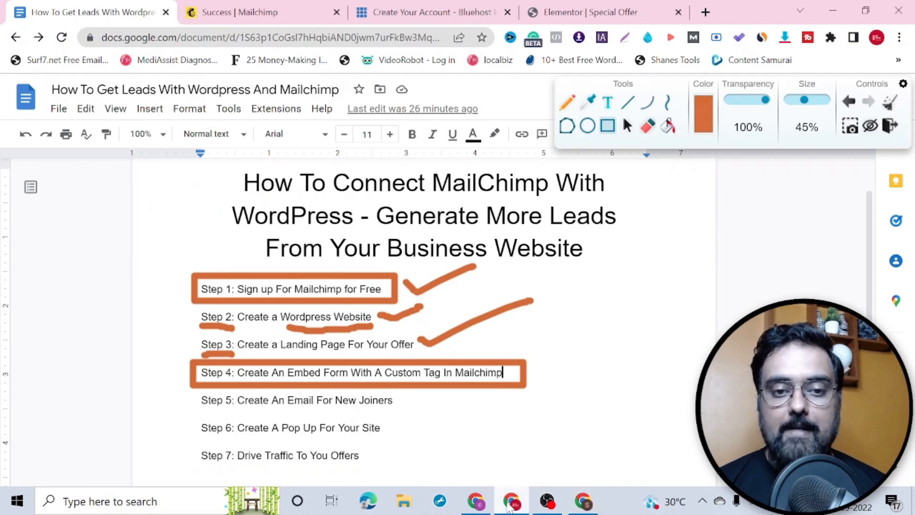
Step: Drop an HTML widget, found by searching 'html', below the fill-the-form line on Special Offer
click(552, 13)
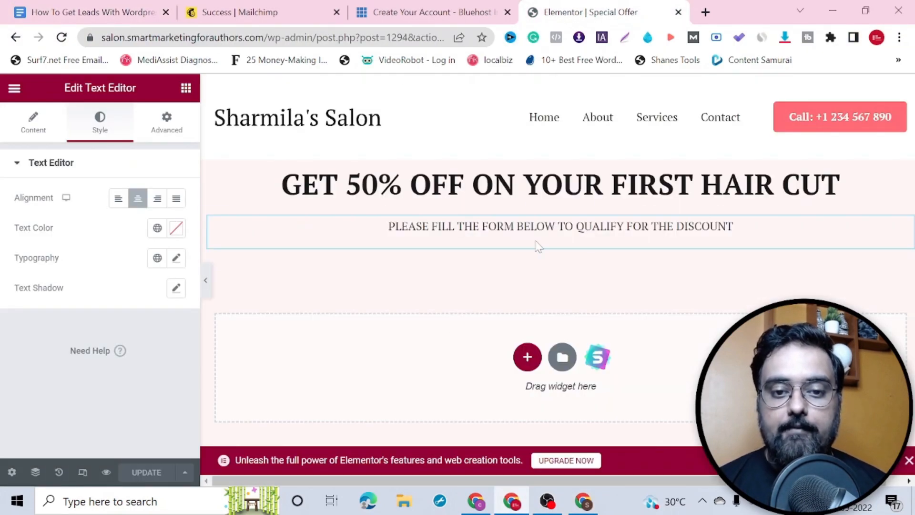
click(186, 89)
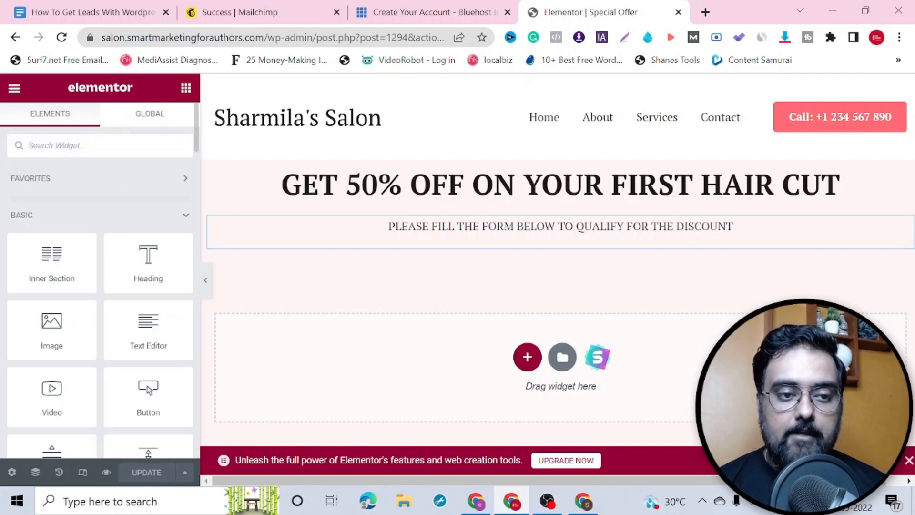
text(html)
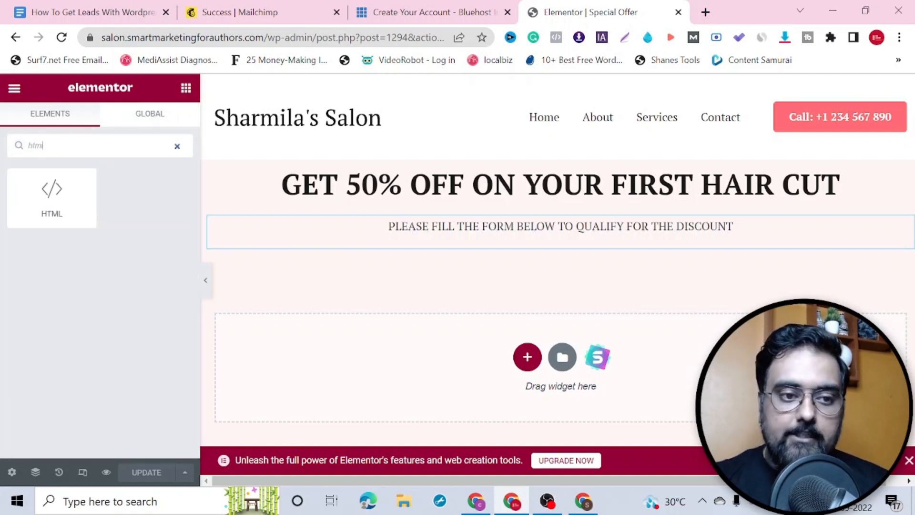
drag(64, 193, 475, 253)
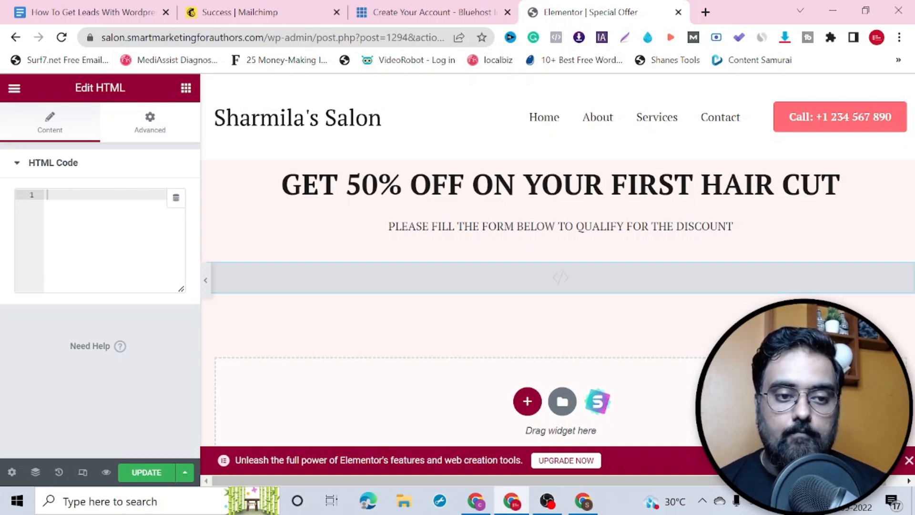
Step: Paste the Mailchimp embed code into the HTML block and prefix it with <center>
right_click(88, 191)
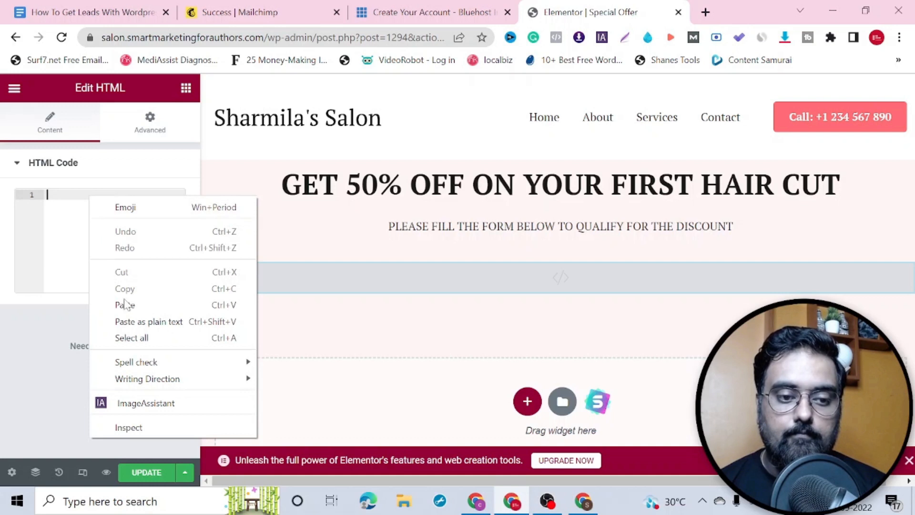
click(143, 305)
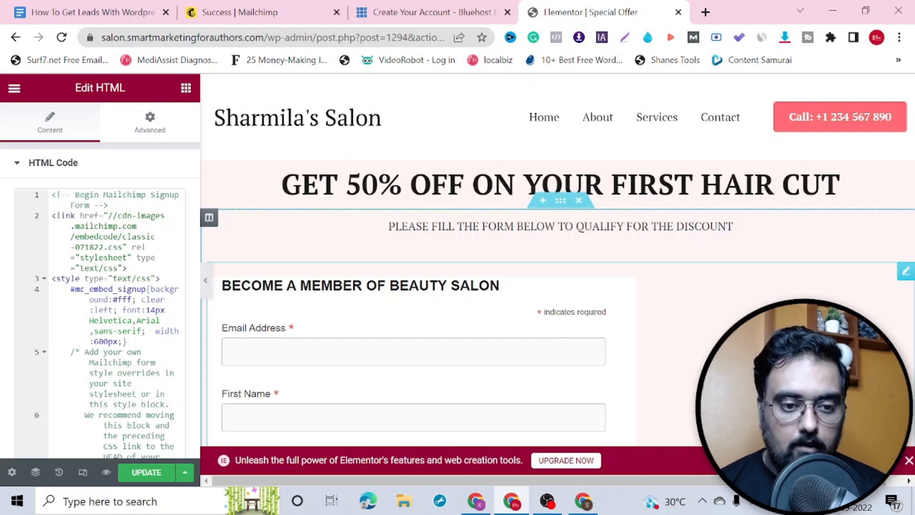
click(53, 194)
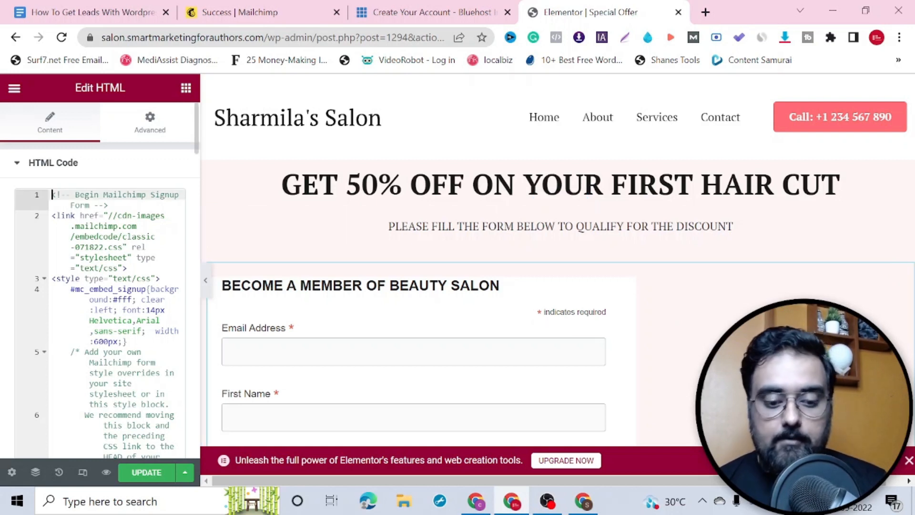
text(<center>)
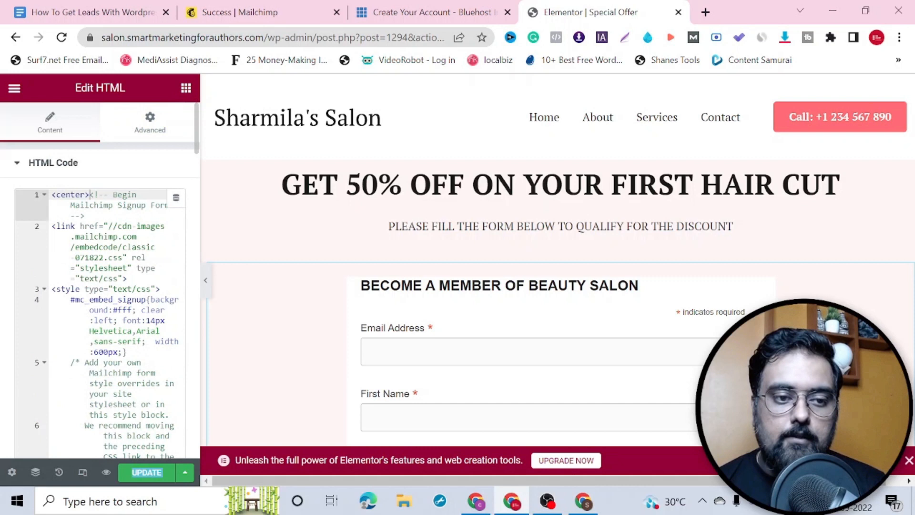
drag(51, 194, 86, 194)
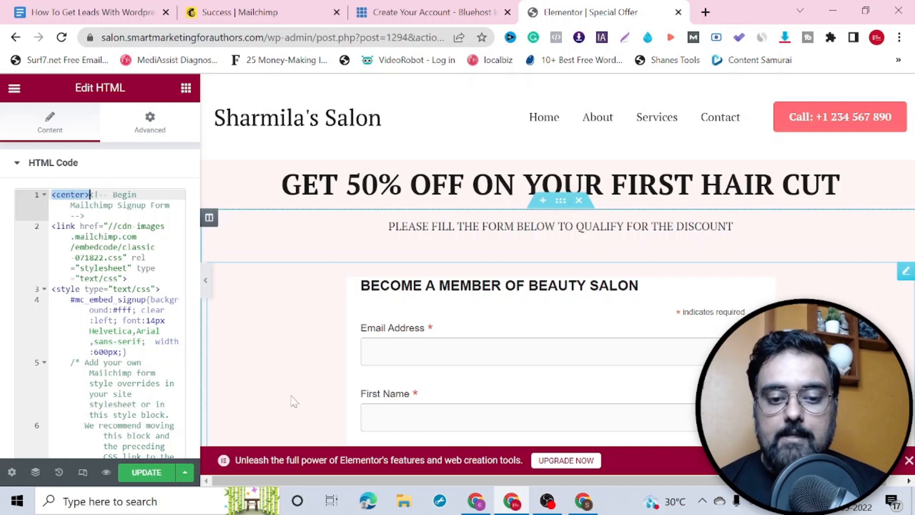
key(Down)
click(335, 145)
key(Down)
key(Down)
key(Down)
key(Down)
key(Down)
key(Down)
key(Down)
key(Down)
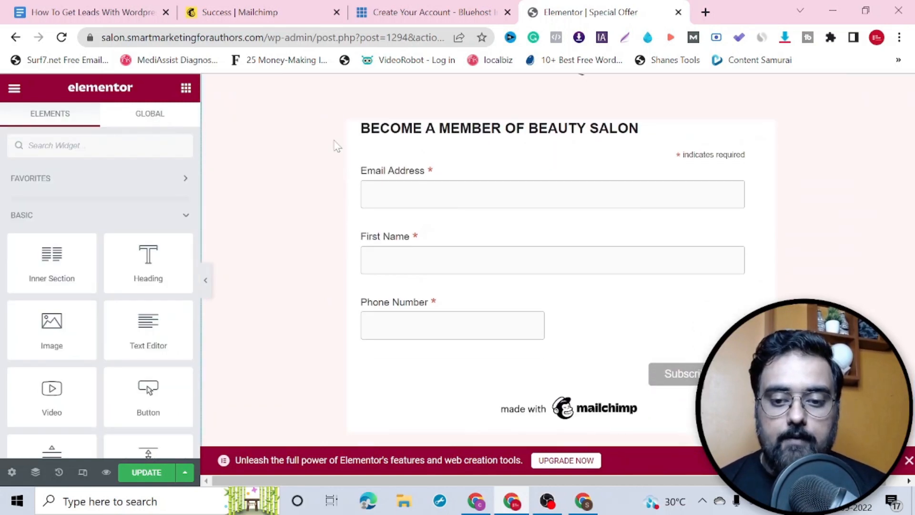
scroll(335, 144, up, 4)
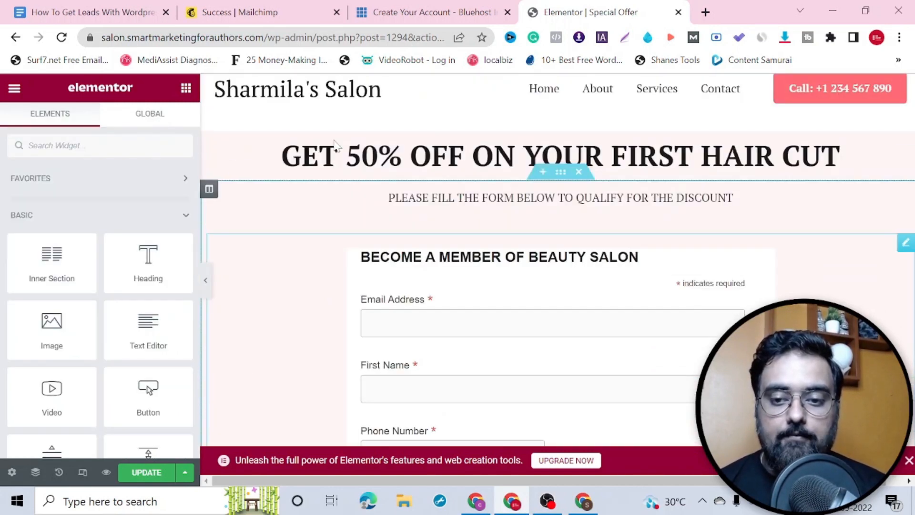
scroll(335, 145, down, 3)
scroll(334, 145, up, 4)
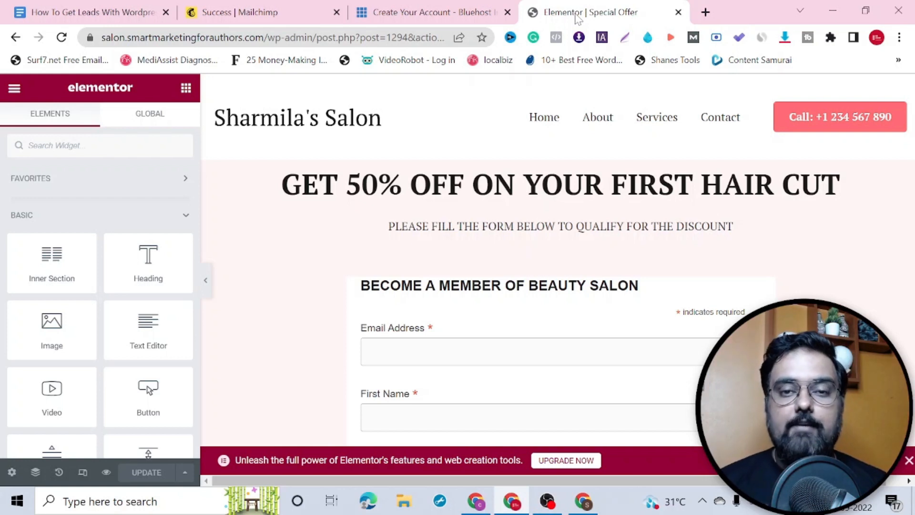
click(15, 91)
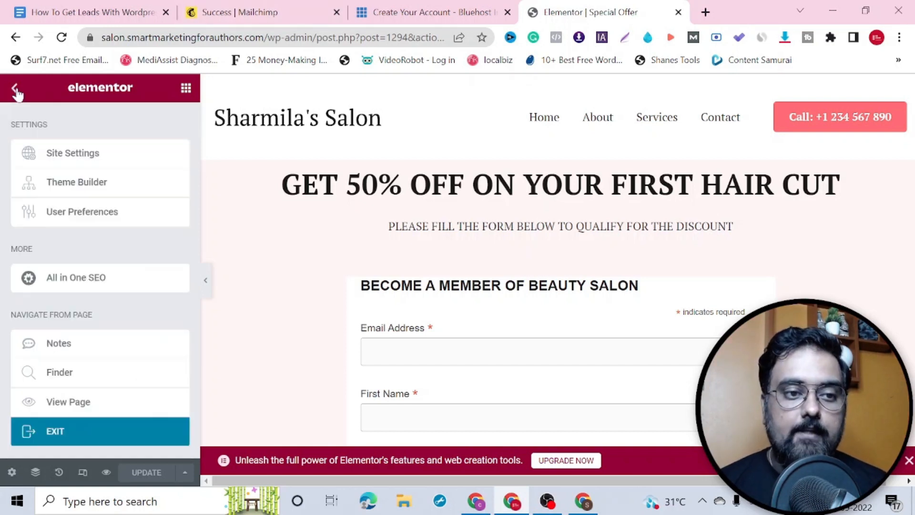
Step: Open the live Special Offer page in an incognito window
right_click(69, 402)
click(153, 281)
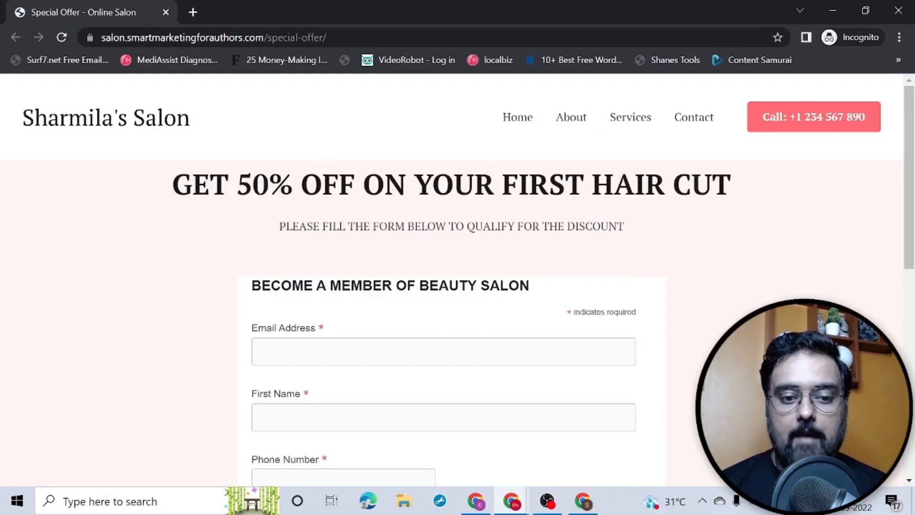
scroll(908, 191, down, 3)
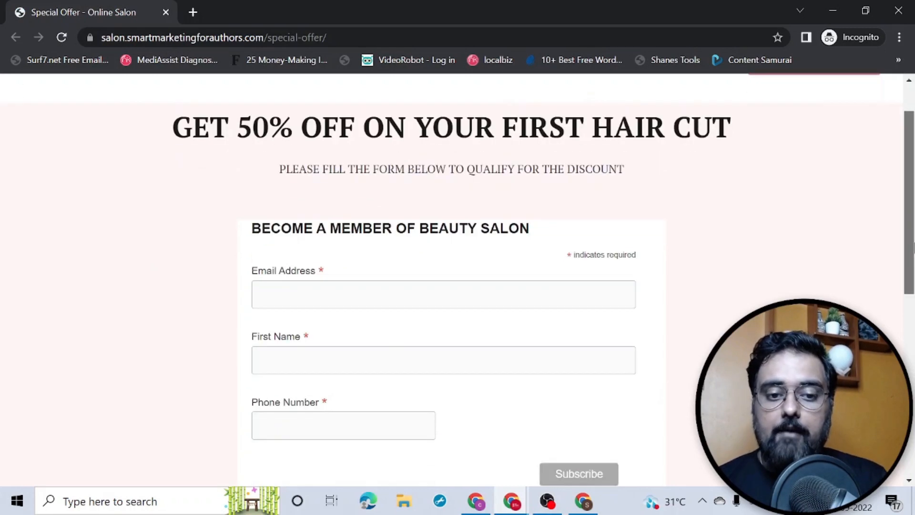
Step: Submit a test signup with email, first name and phone, getting "Thank you for subscribing!"
click(338, 222)
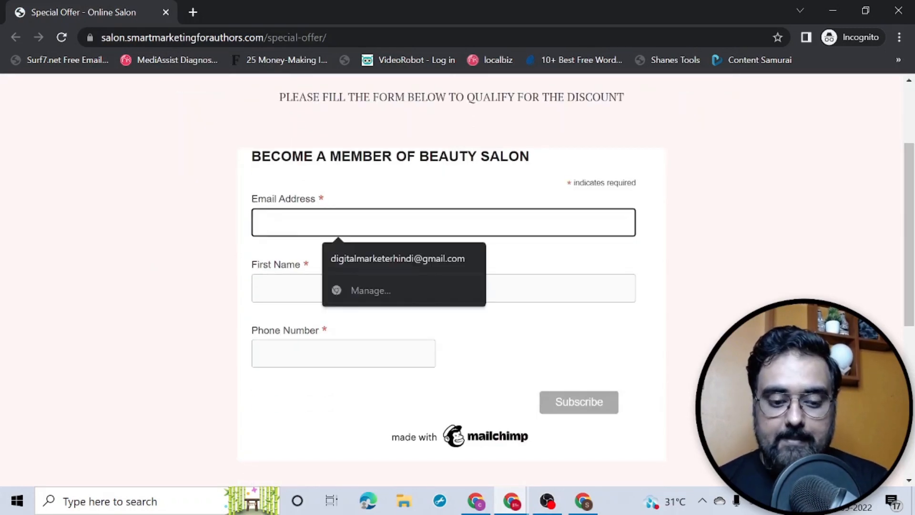
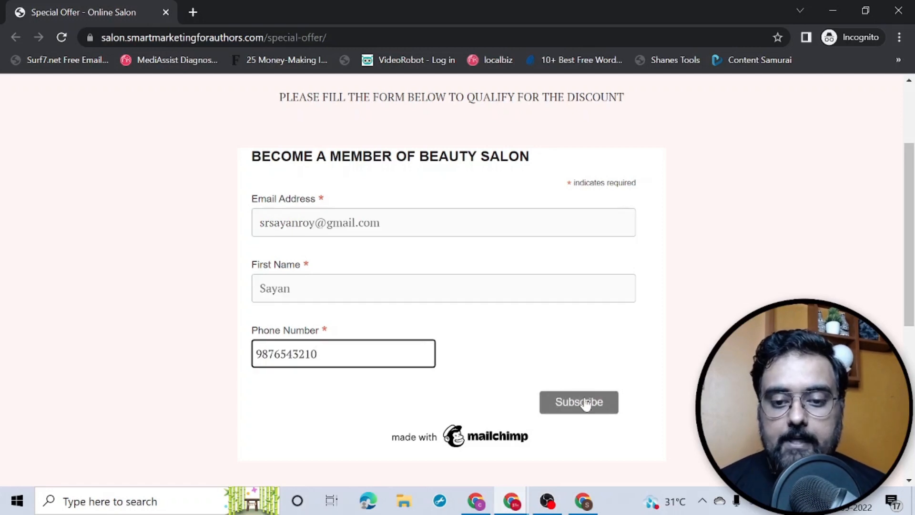
click(585, 403)
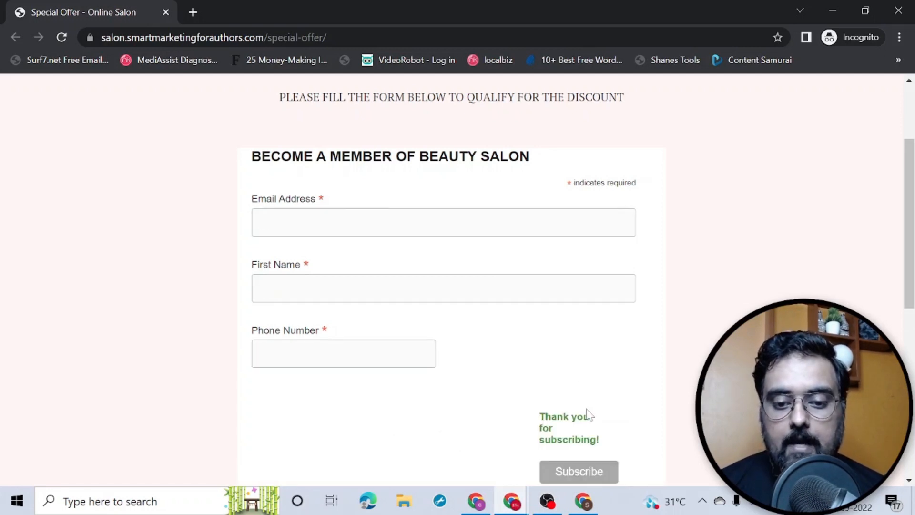
drag(539, 412, 606, 450)
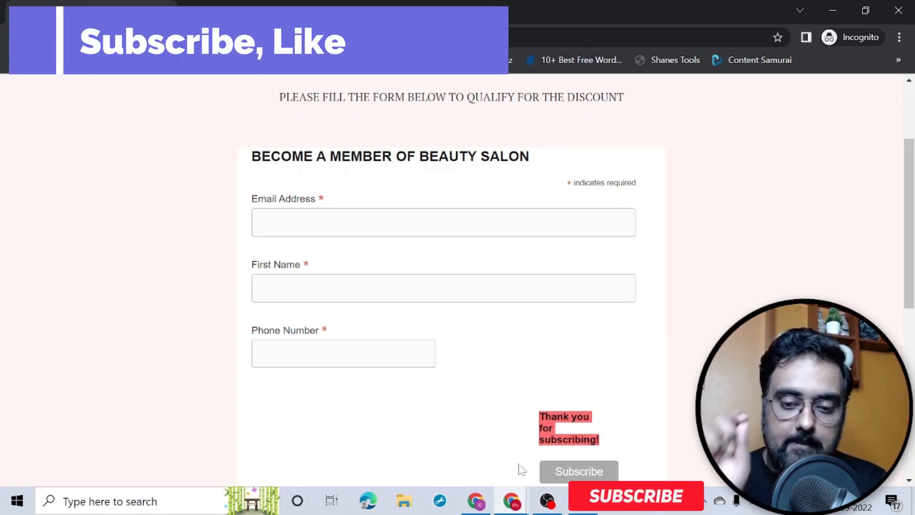
click(582, 500)
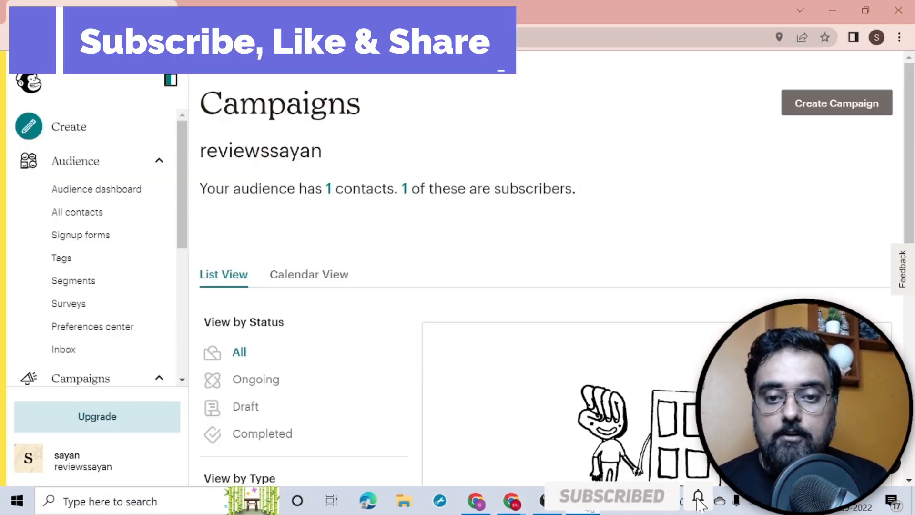
Step: Check All contacts for the test subscriber, tagged Ist Hair Cut, arriving from the embed form
click(117, 164)
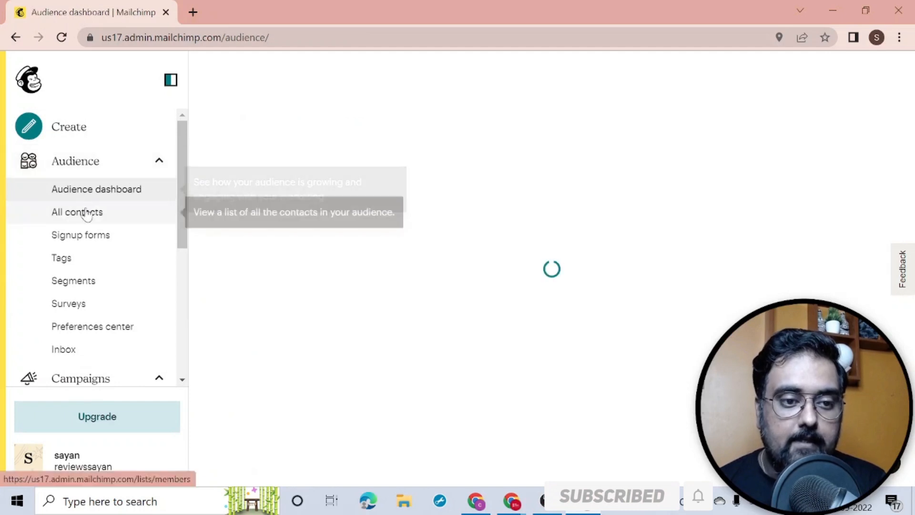
click(87, 214)
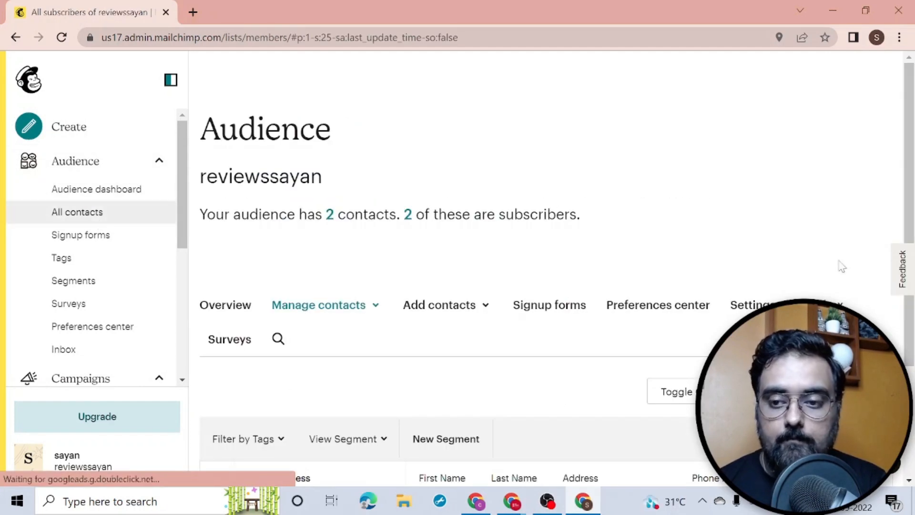
scroll(912, 200, down, 3)
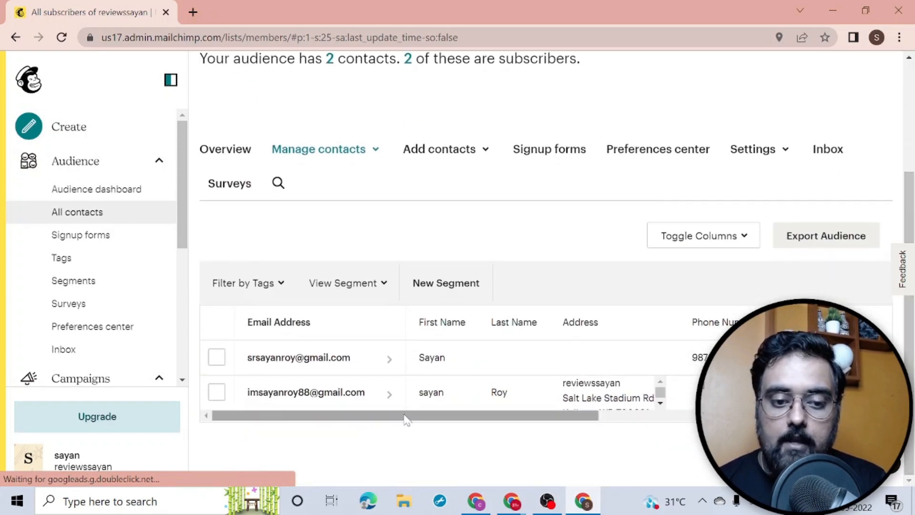
click(355, 401)
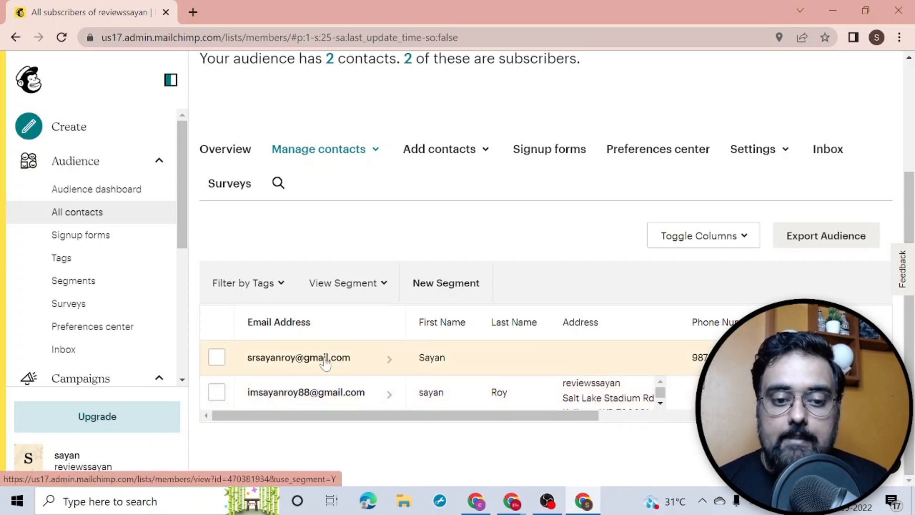
drag(401, 419, 544, 442)
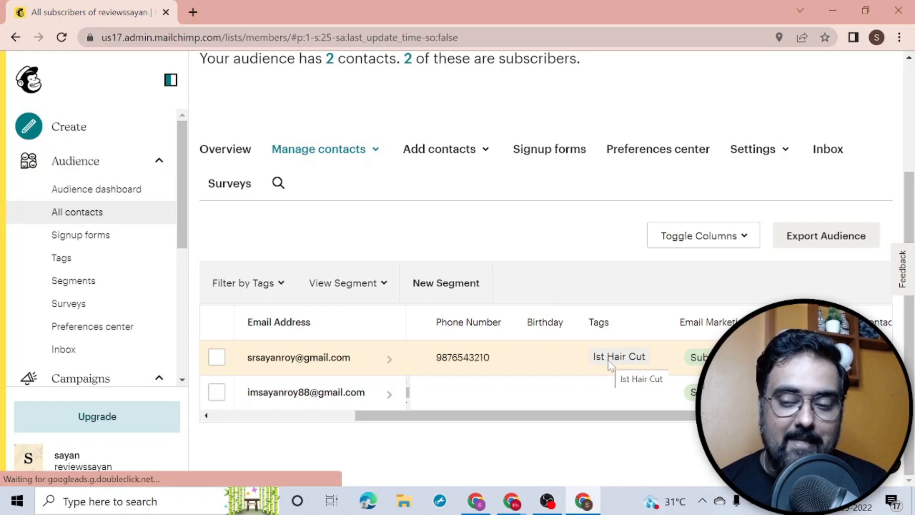
drag(613, 417, 727, 429)
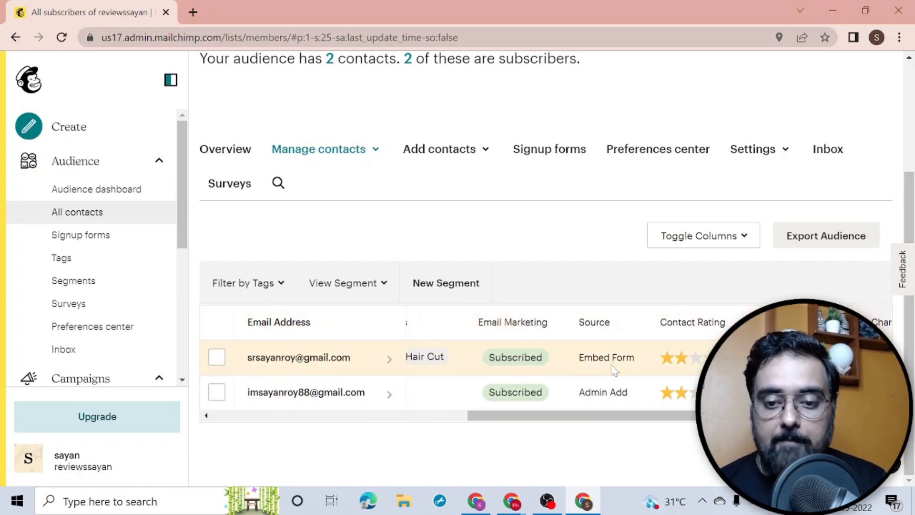
drag(642, 420, 352, 437)
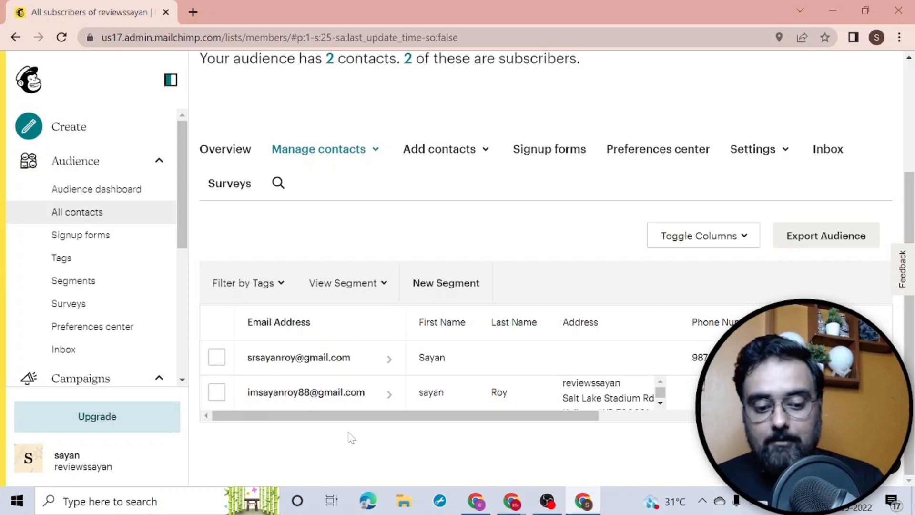
key(alt+Tab)
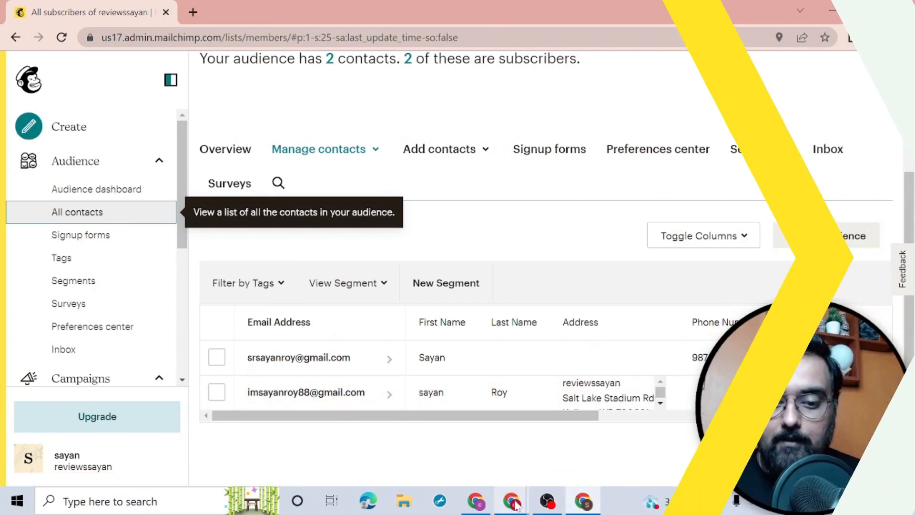
Step: Return to the tutorial outline and box Step 5, Create An Email For New Joiners
mouse_move(515, 506)
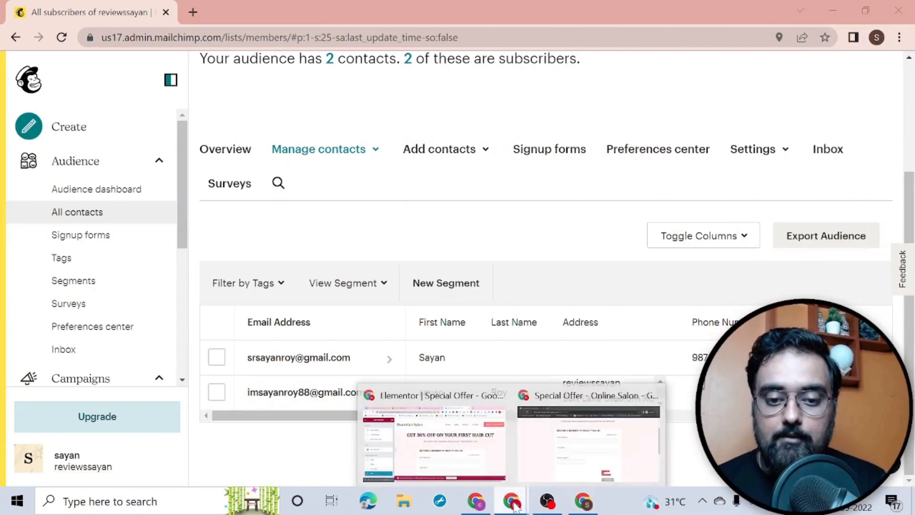
click(447, 447)
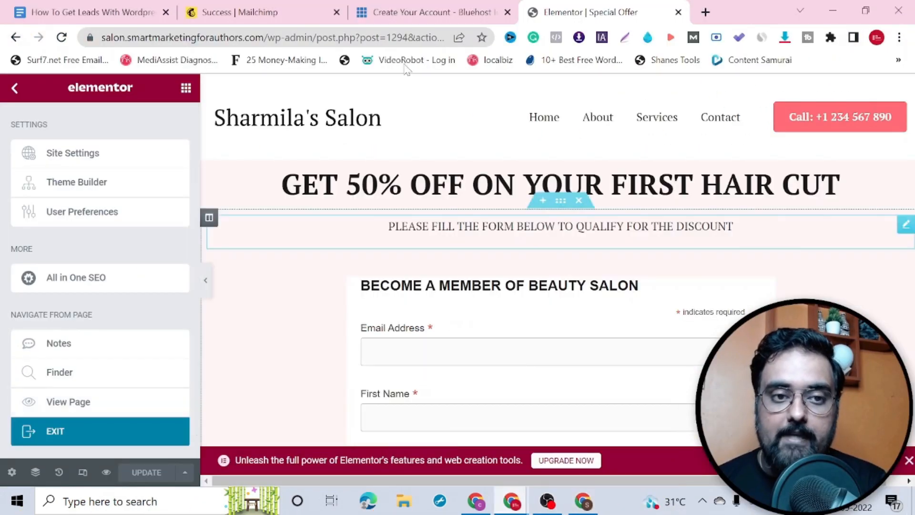
key(alt+Tab)
drag(196, 390, 408, 408)
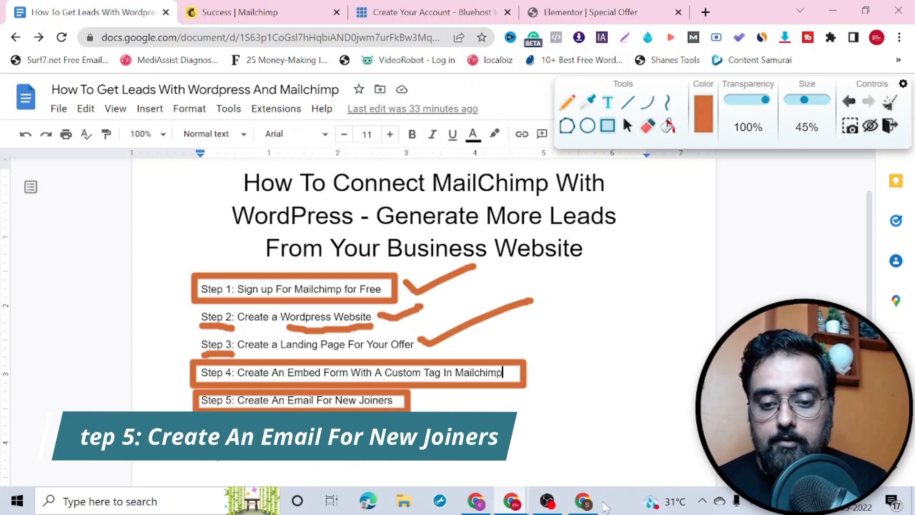
Step: Filter contacts by the Ist Hair Cut tag to confirm one carries it, then return to Tags
click(583, 501)
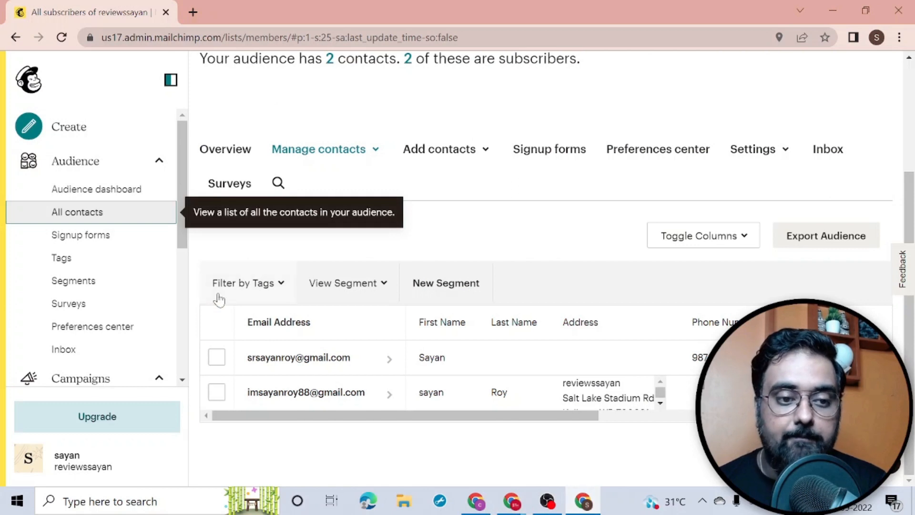
click(61, 257)
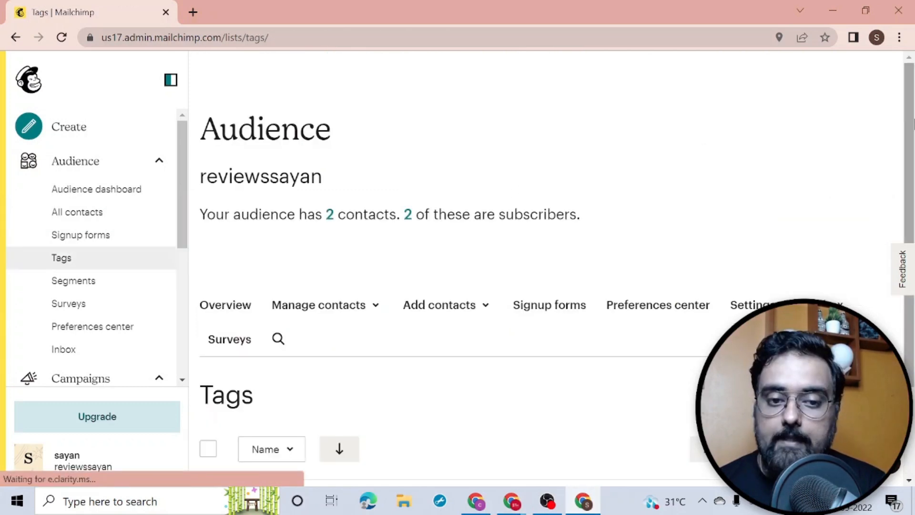
scroll(910, 139, down, 3)
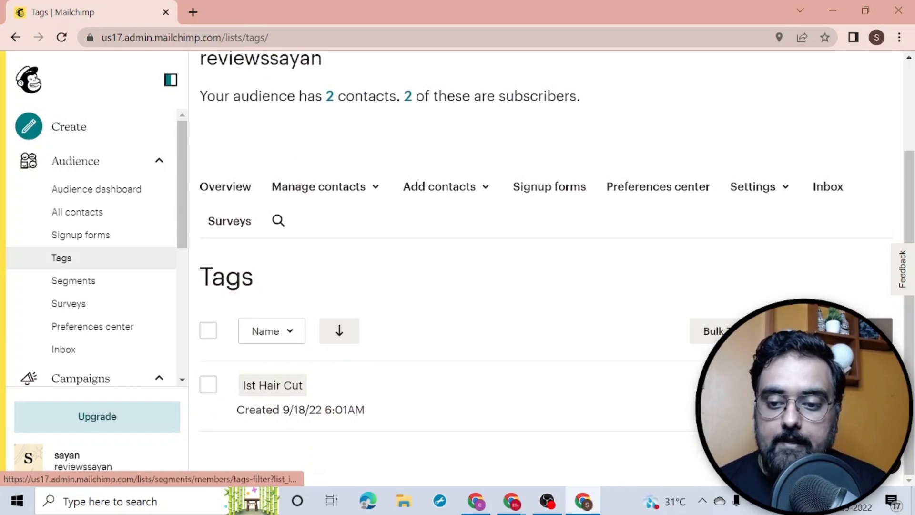
click(272, 385)
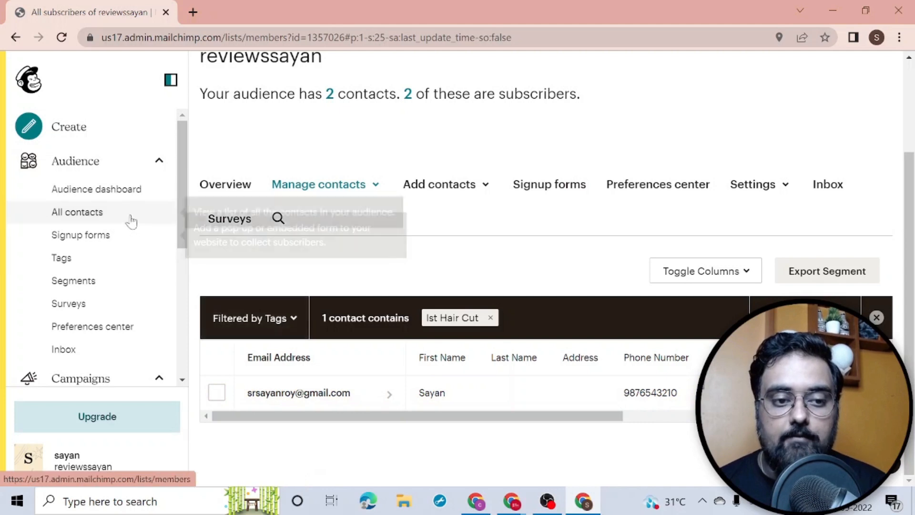
drag(909, 159, 908, 68)
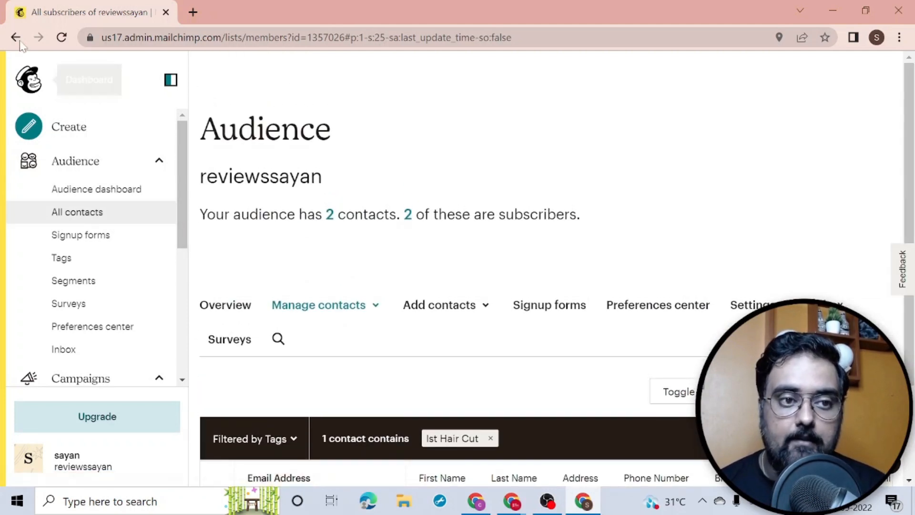
click(17, 39)
click(879, 389)
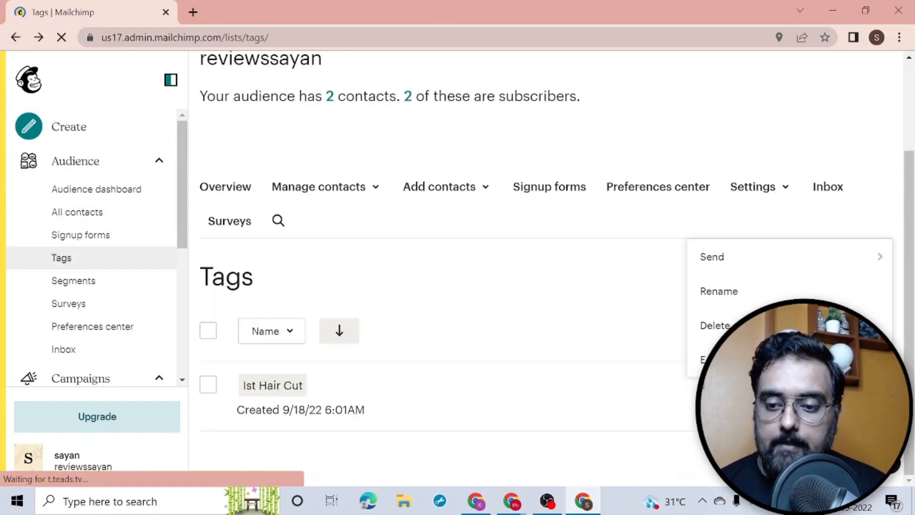
Step: Start a regular campaign from the Ist Hair Cut tag's Send menu
mouse_move(808, 259)
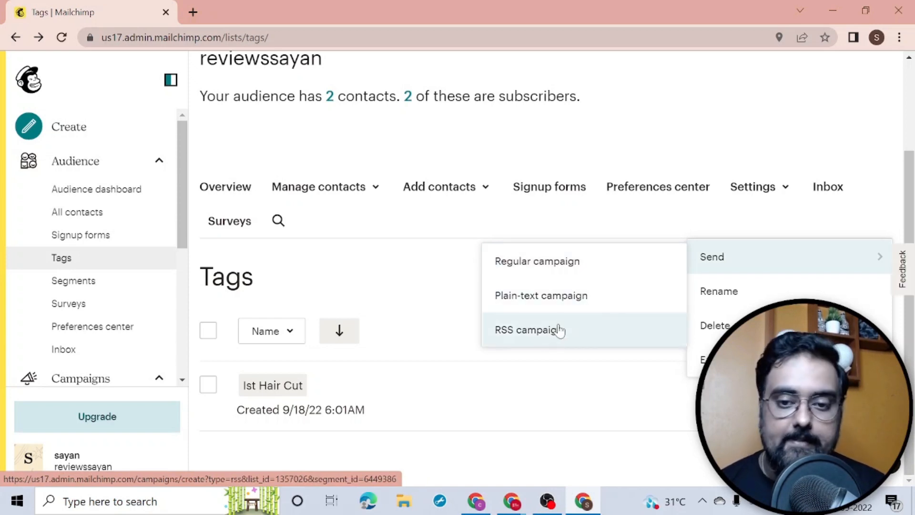
click(555, 270)
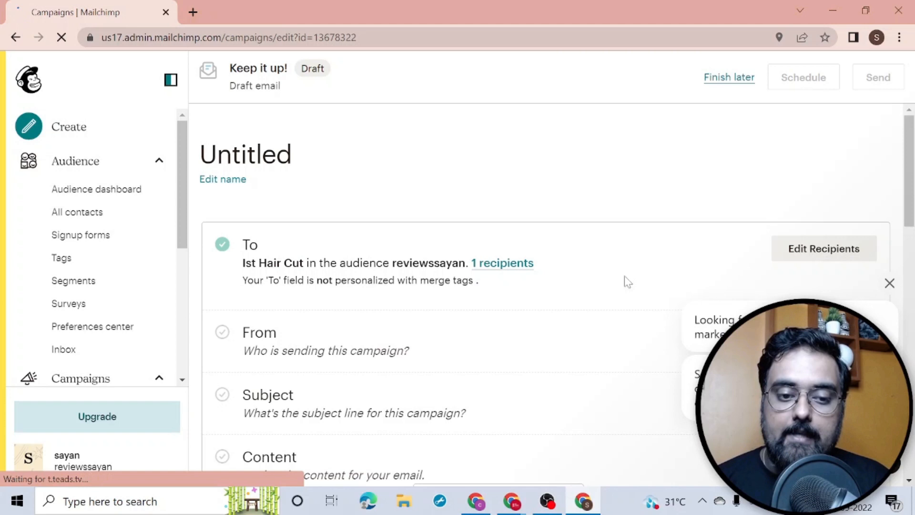
Step: Save the campaign's sender with the existing name and email address
click(889, 283)
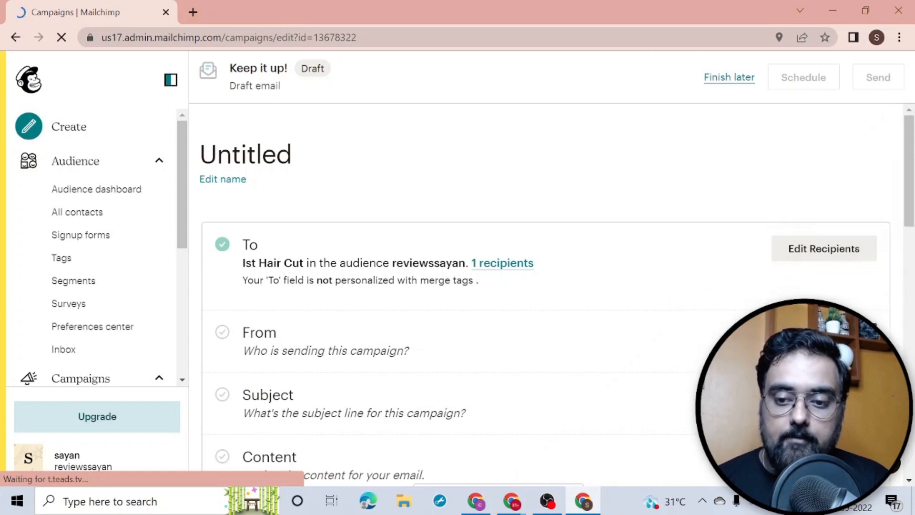
scroll(904, 229, down, 3)
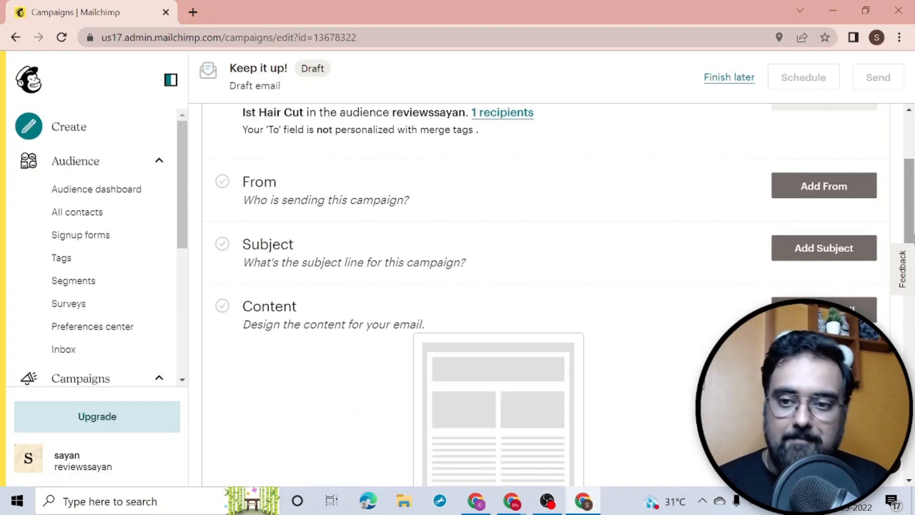
click(798, 189)
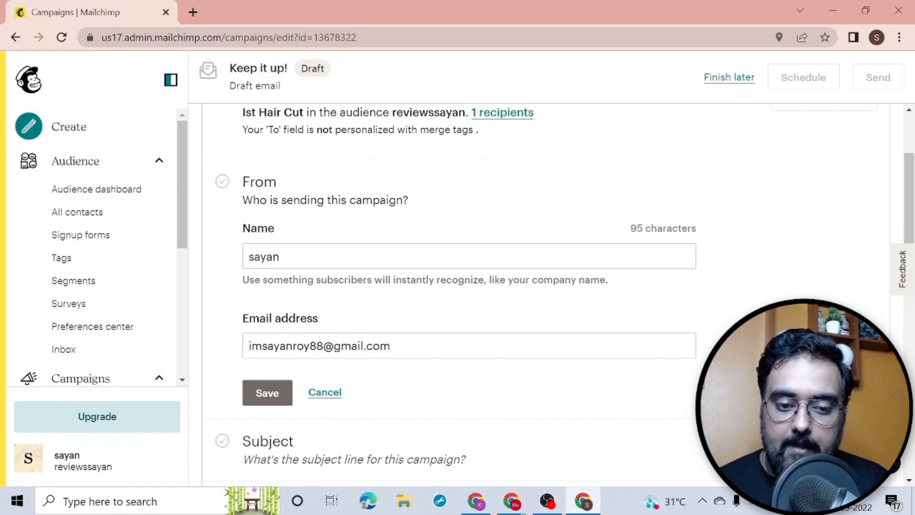
scroll(909, 238, down, 4)
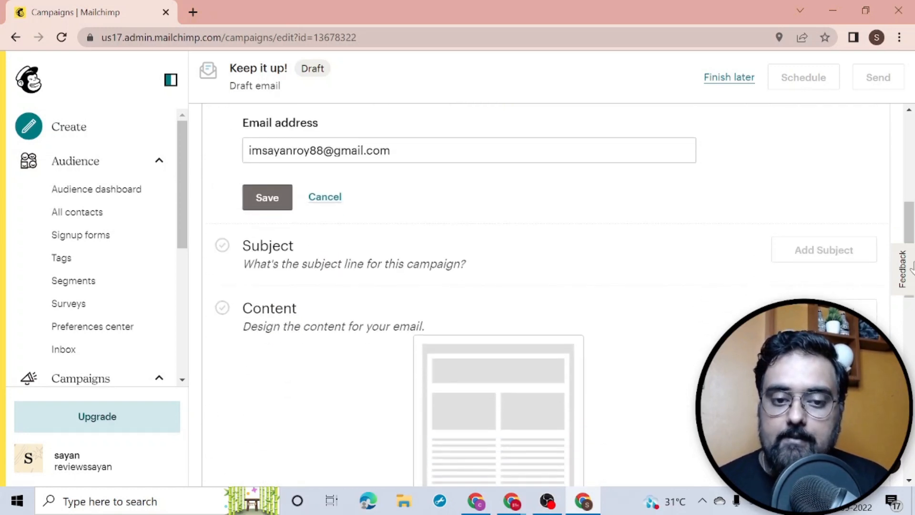
click(279, 207)
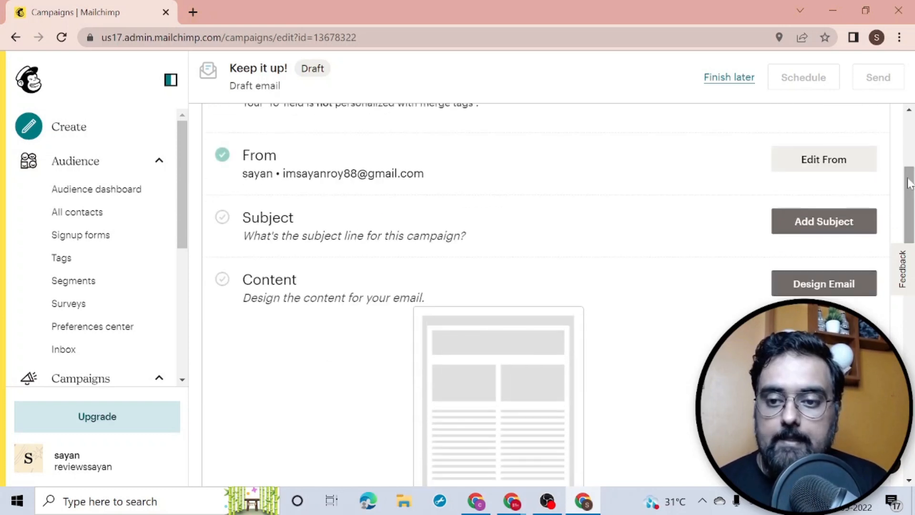
Step: Set the campaign subject line to 'Claim Your 50% OFF Coupon'
click(813, 223)
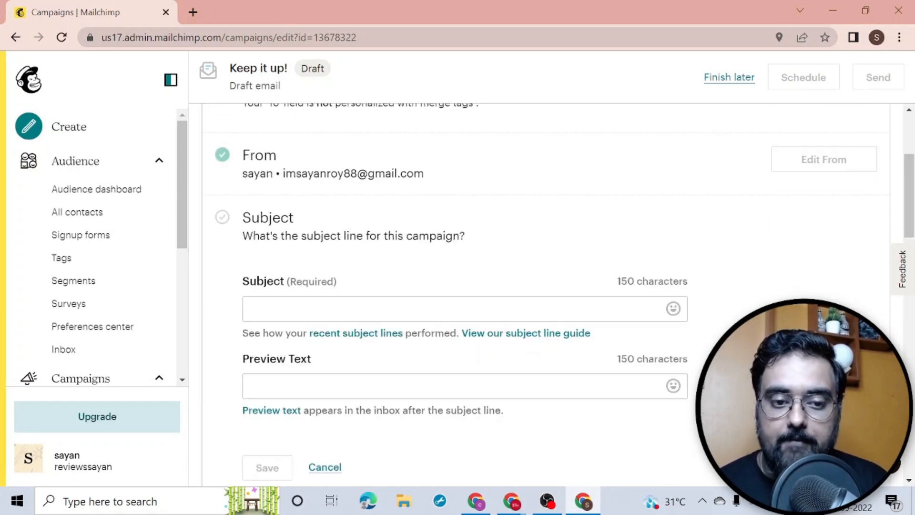
text(Claim )
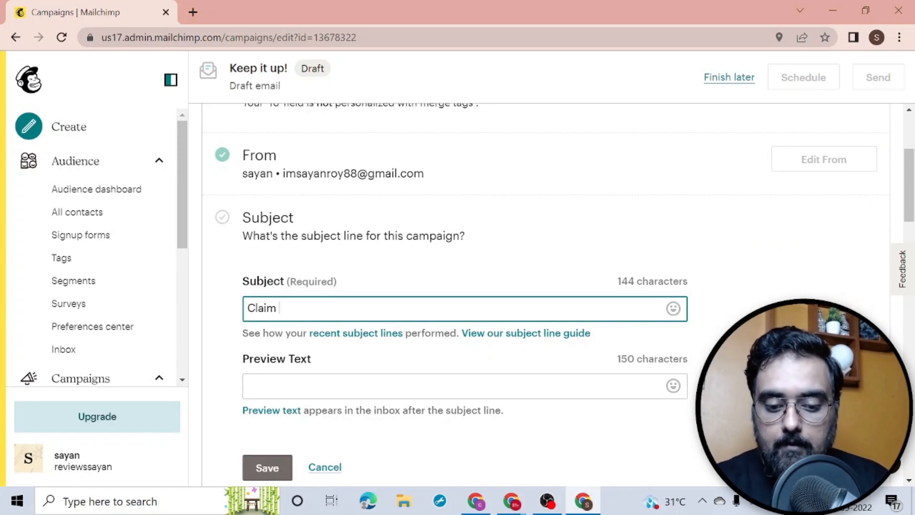
text(Your 50% OFF Coupon)
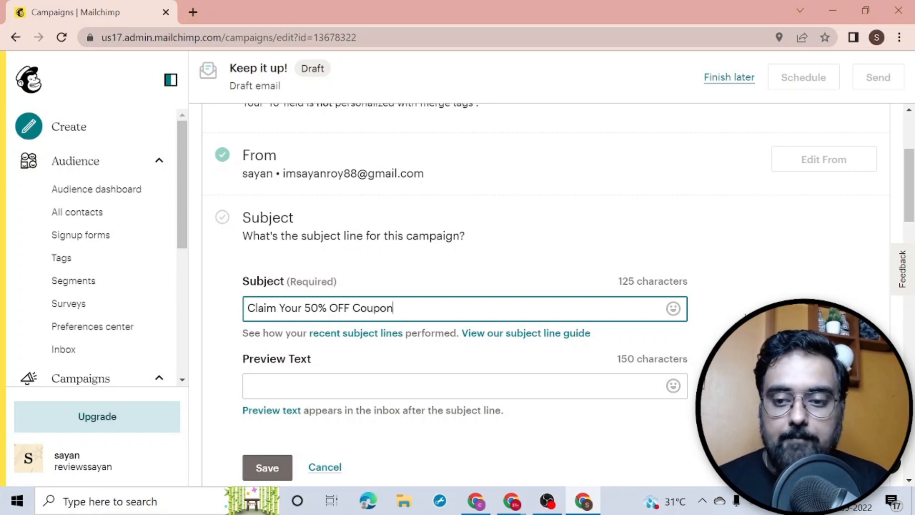
click(267, 468)
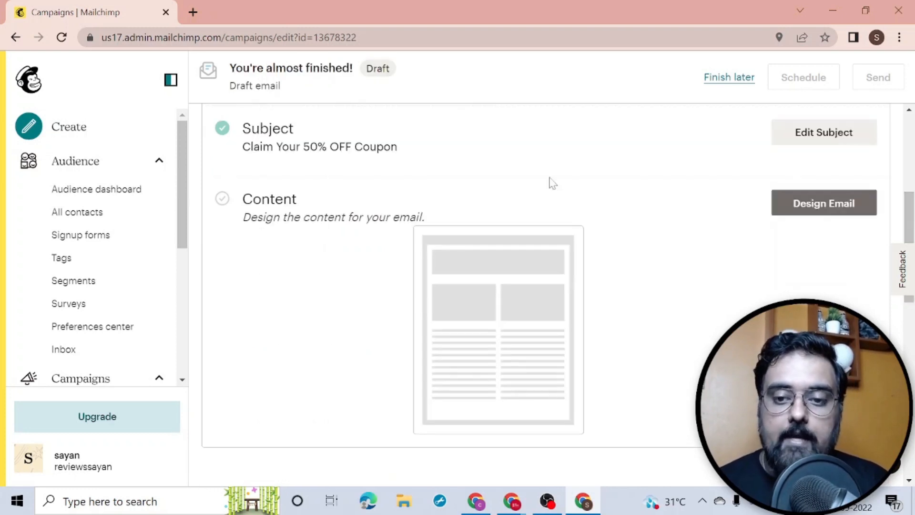
Step: Design the email in the Classic Builder using the featured Sell Products template
click(842, 195)
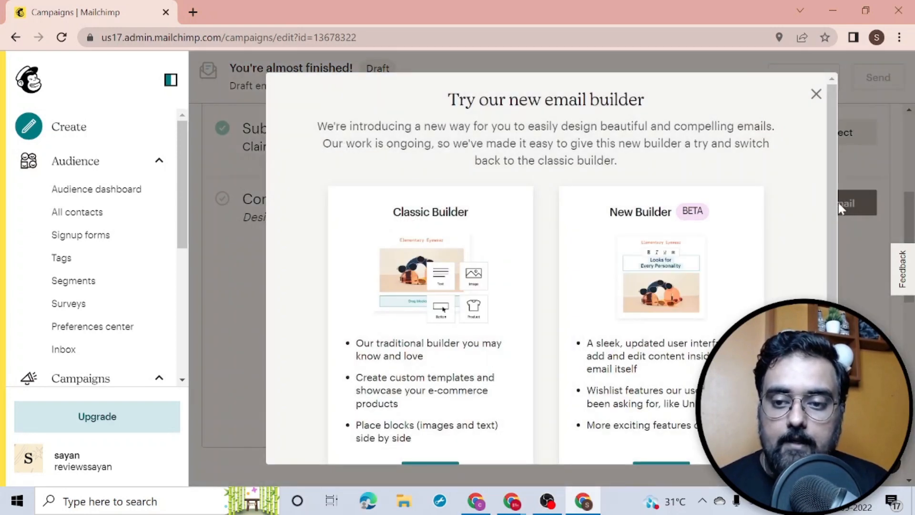
scroll(834, 201, down, 1)
click(432, 418)
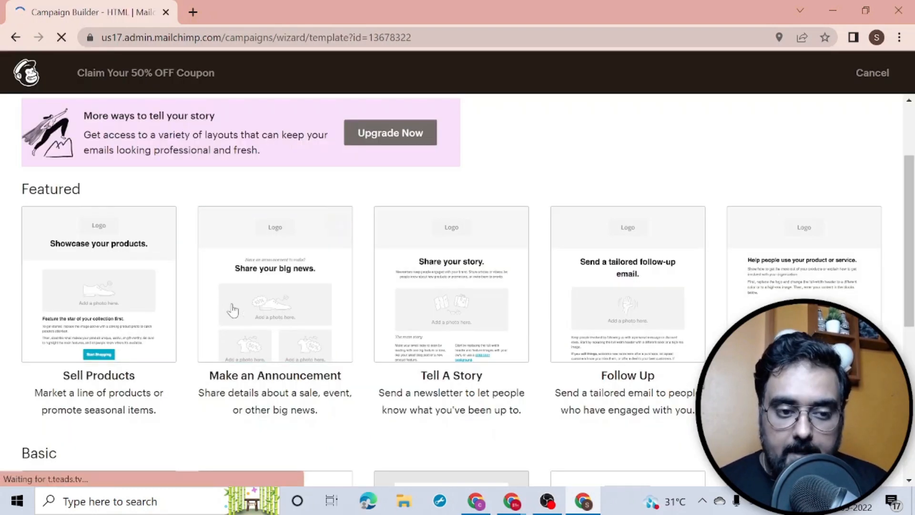
mouse_move(644, 302)
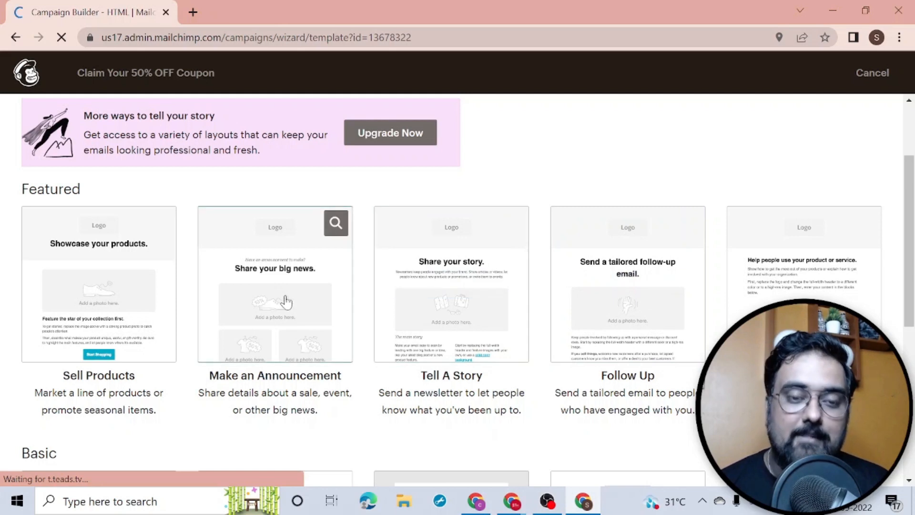
click(124, 276)
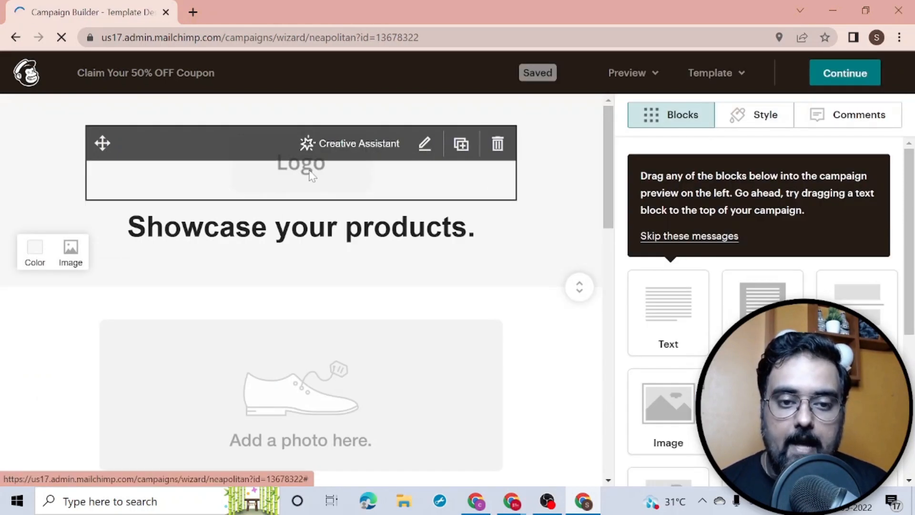
Step: Delete the logo block from the top of the email
click(310, 176)
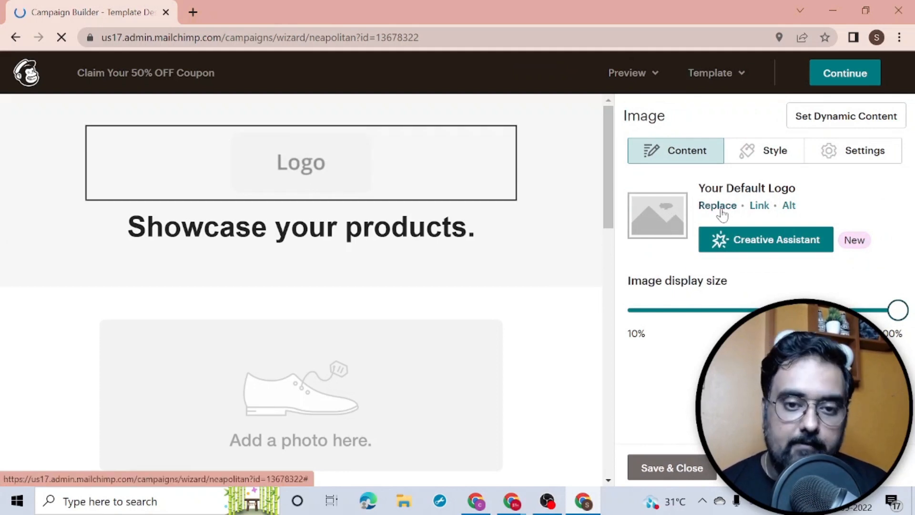
click(496, 143)
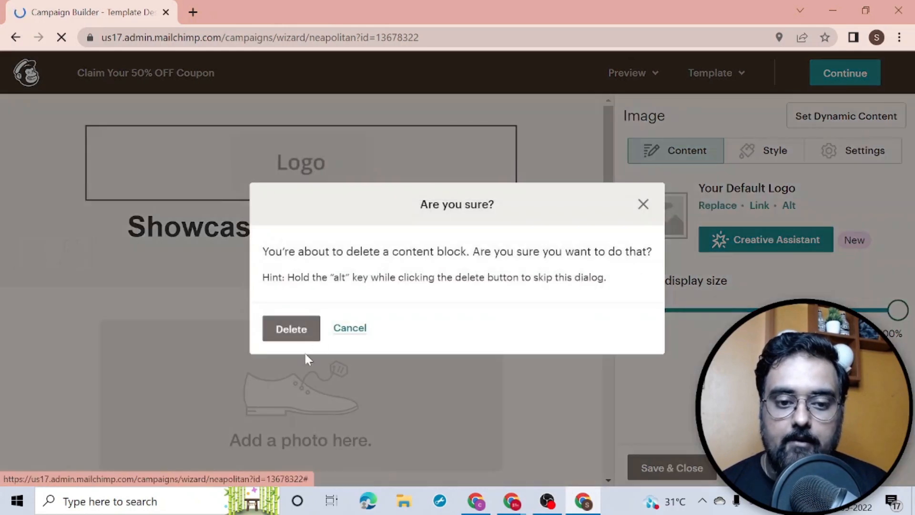
click(298, 333)
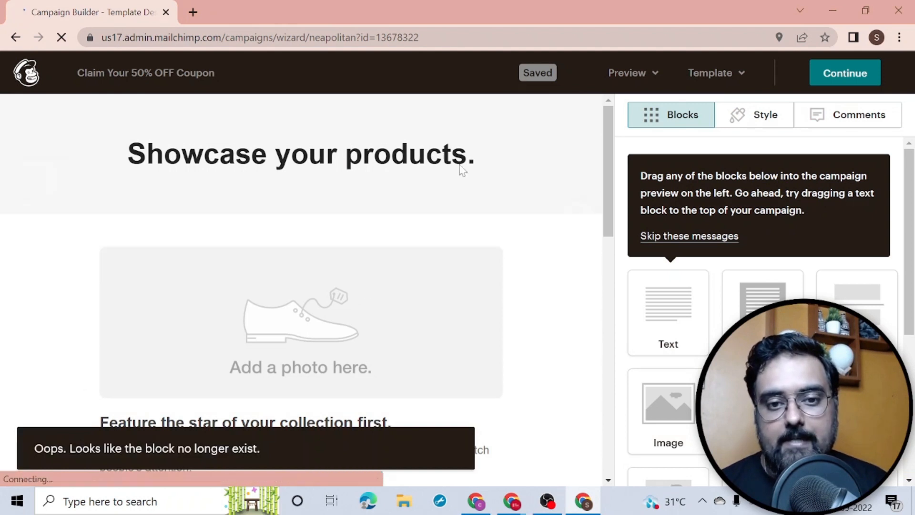
Step: Replace the 'Showcase your products.' heading text with CLAIM YOUR COUPON
click(428, 177)
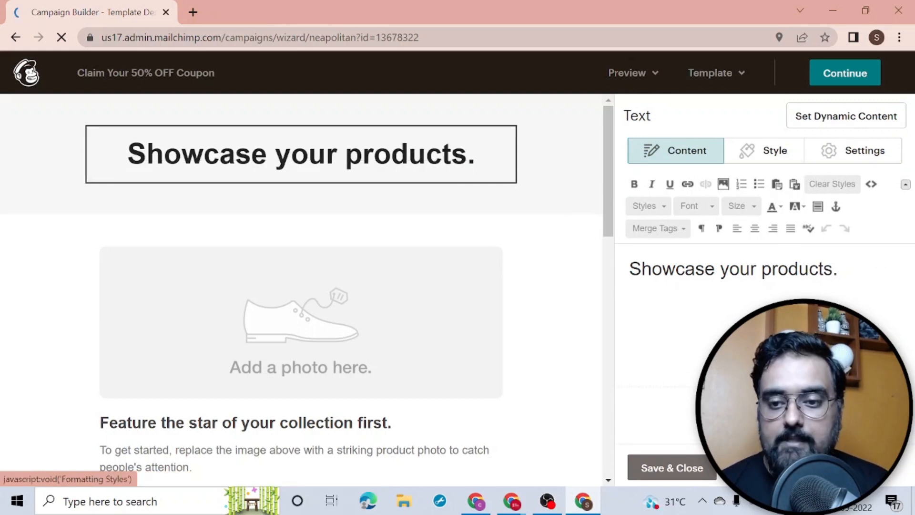
drag(839, 269, 606, 271)
text(C)
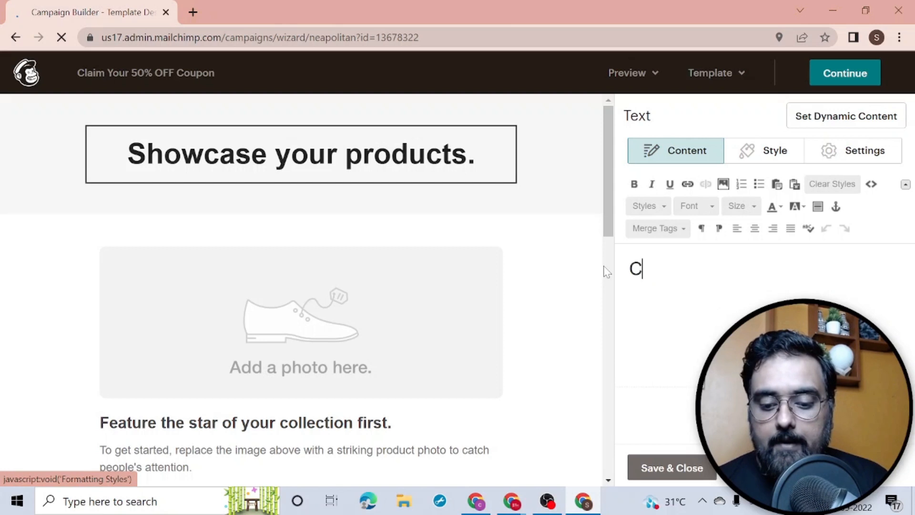
text(LAIM YOUR)
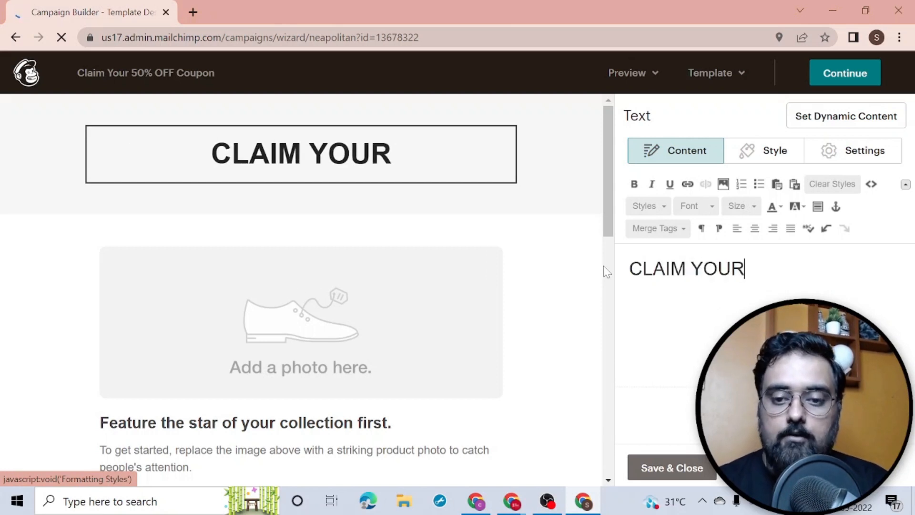
text( COUPON)
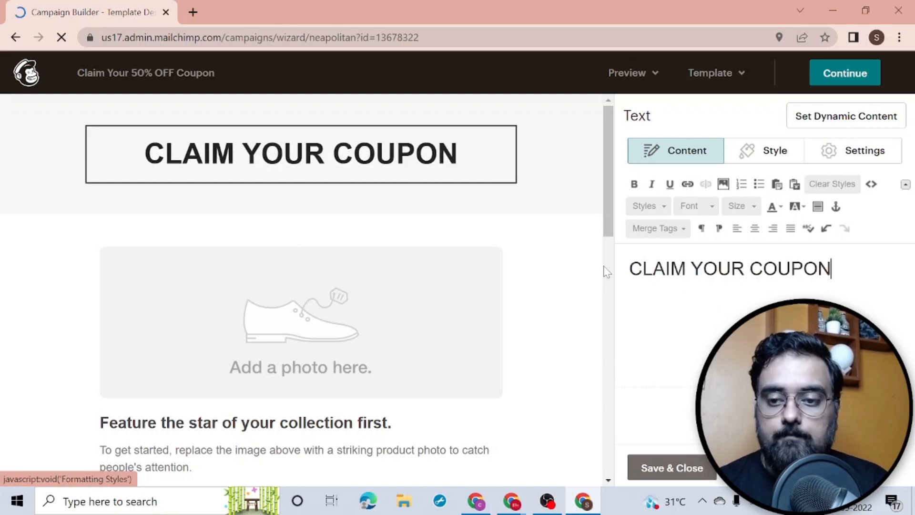
click(299, 339)
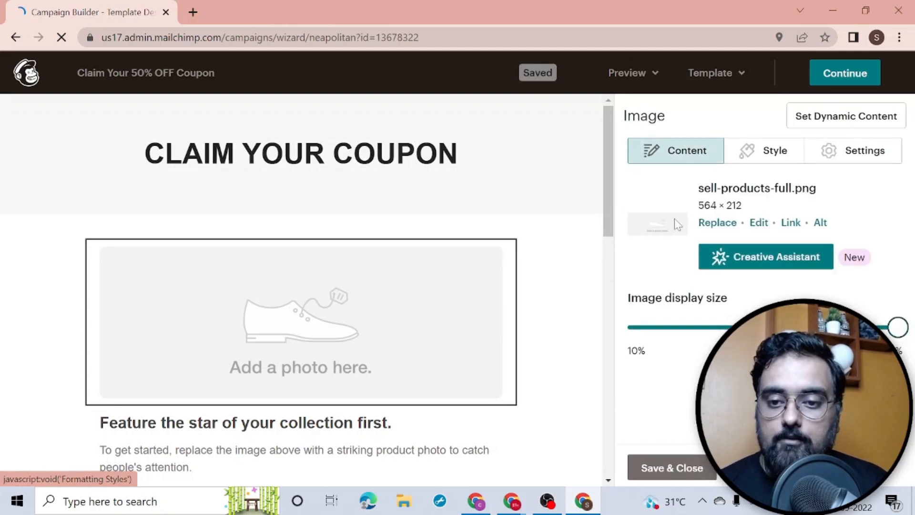
Step: Upload Coupons-removebg-preview.png from Downloads to replace the photo block's shoe placeholder
click(719, 224)
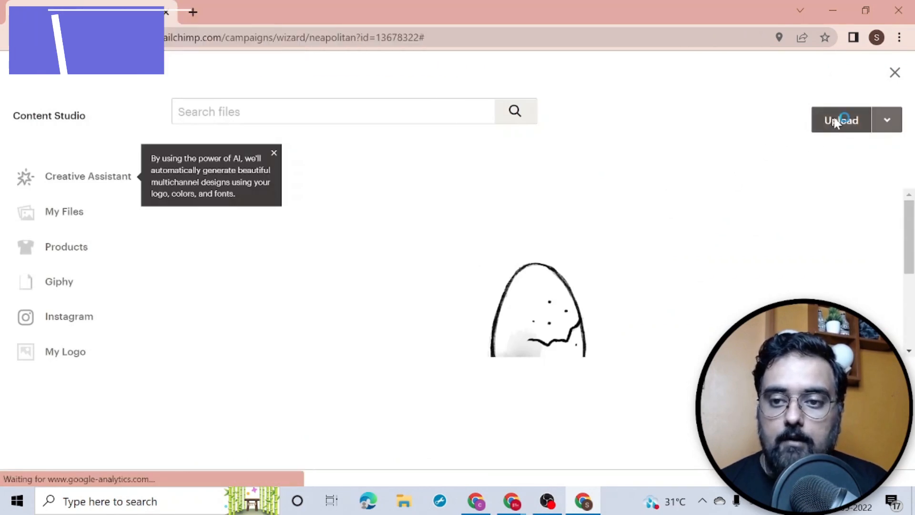
click(834, 123)
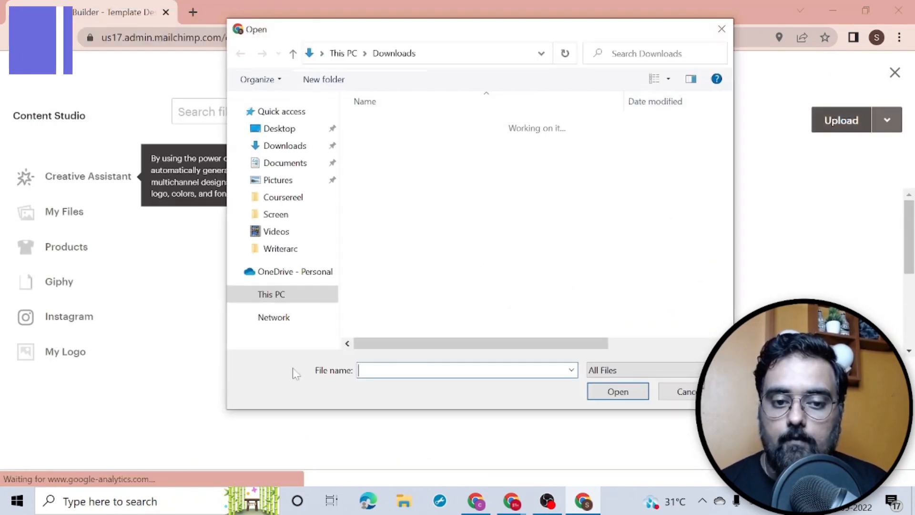
text(coupo)
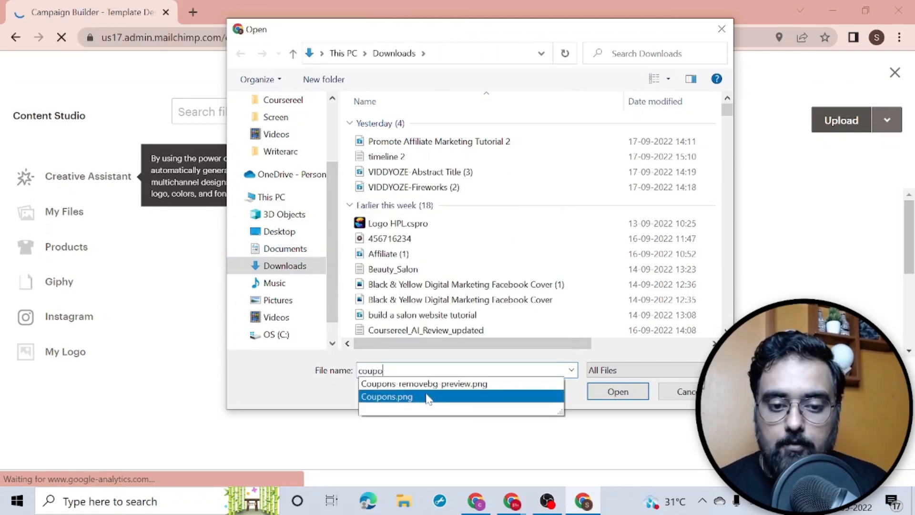
click(623, 392)
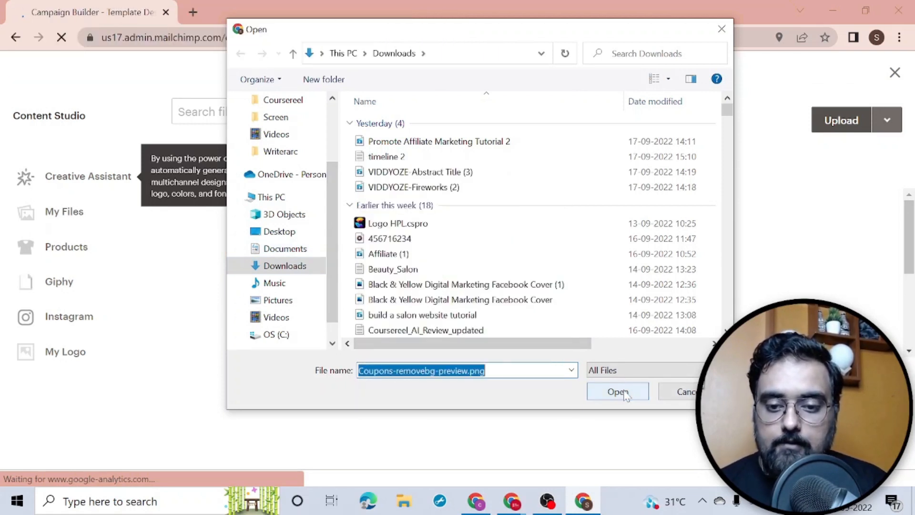
click(623, 391)
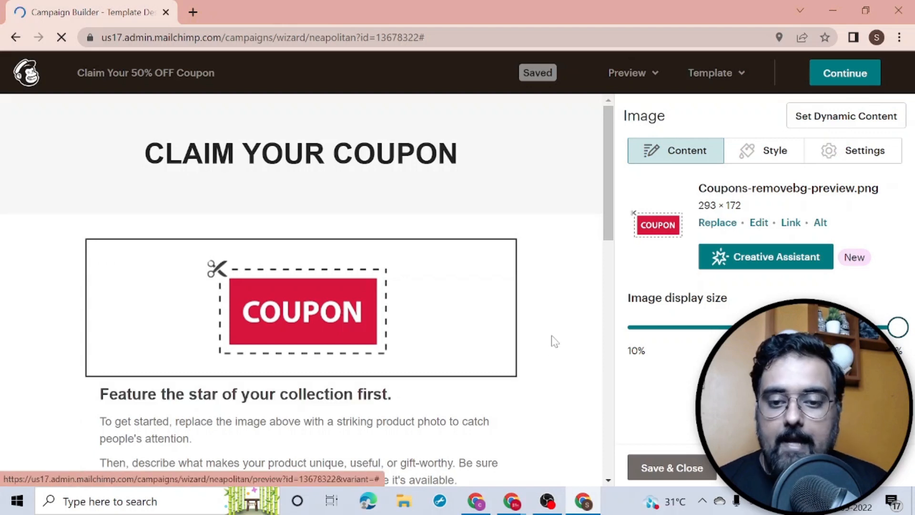
Step: Save and close the coupon image settings, then keep editing the email
drag(606, 212, 606, 284)
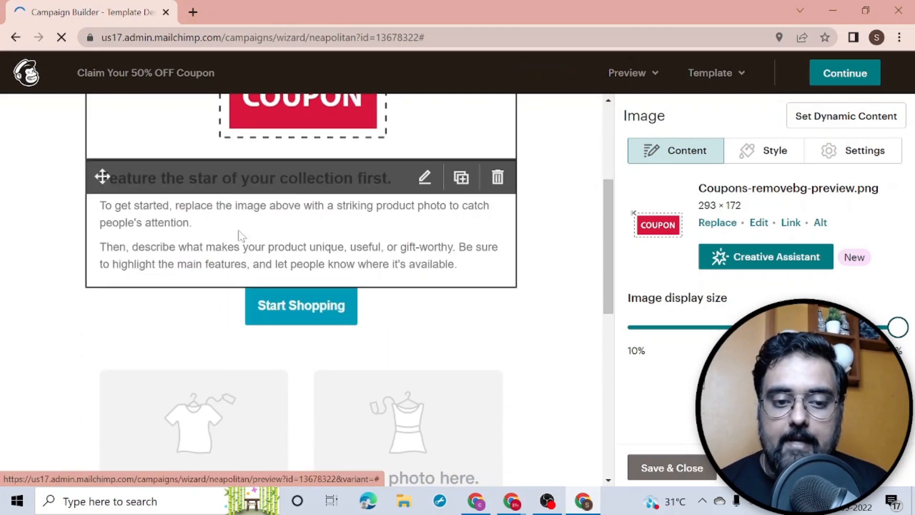
drag(609, 286, 604, 214)
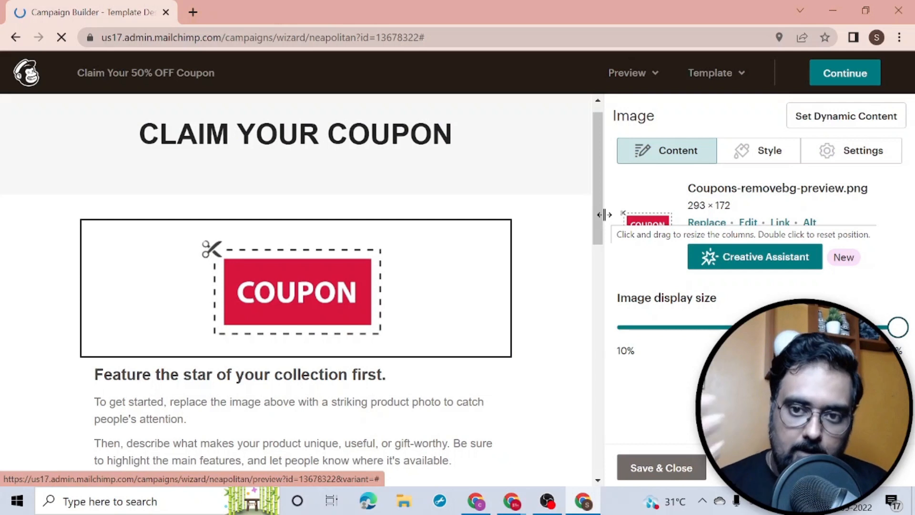
click(640, 468)
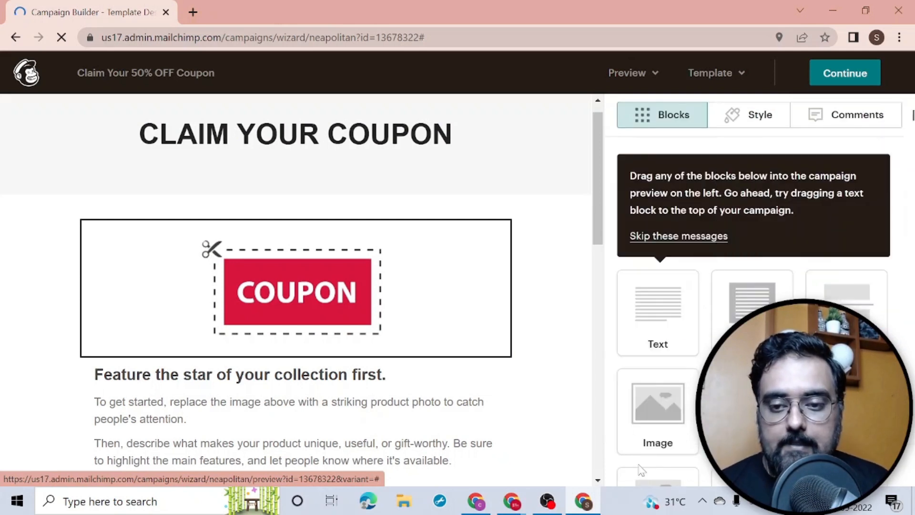
click(829, 76)
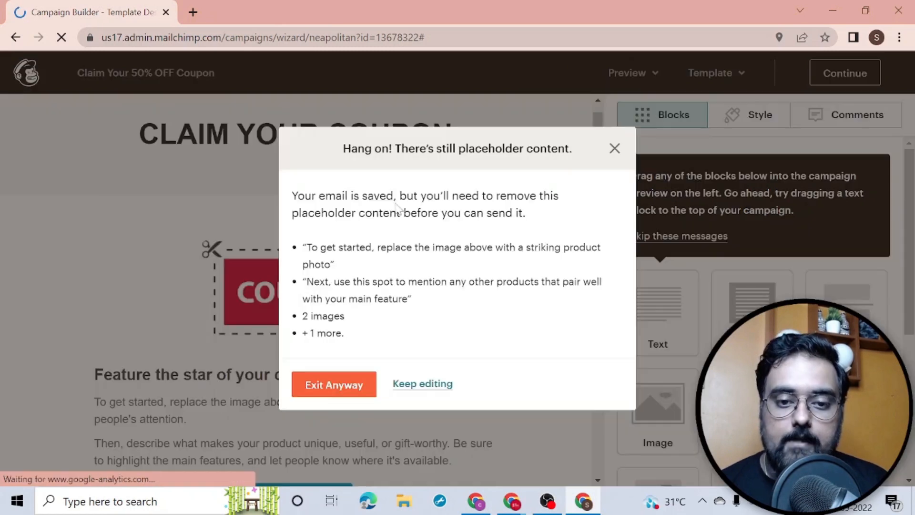
click(419, 388)
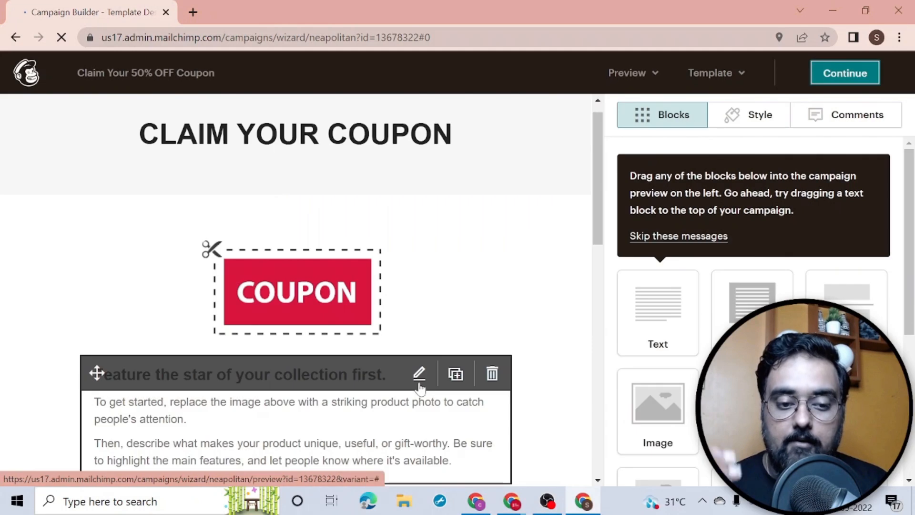
Step: Delete the Start Shopping button block from the email
scroll(598, 247, down, 1)
scroll(598, 247, down, 5)
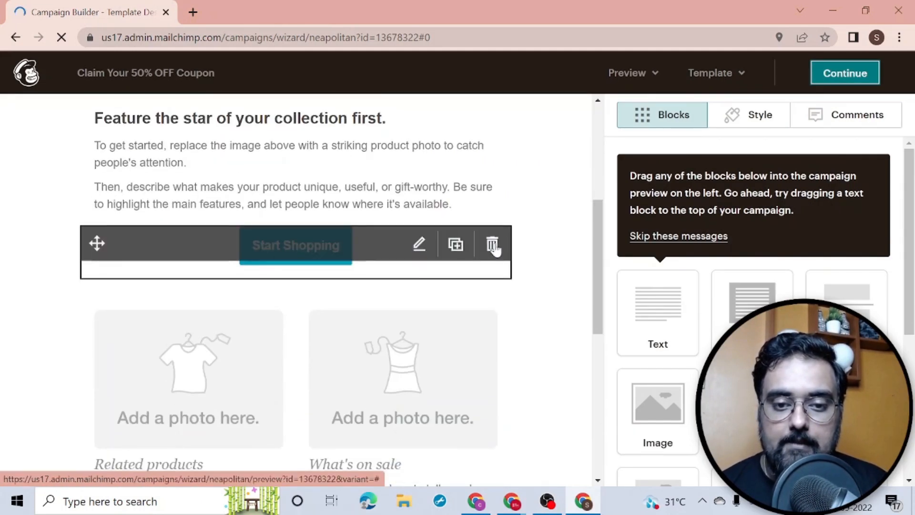
click(493, 246)
click(283, 331)
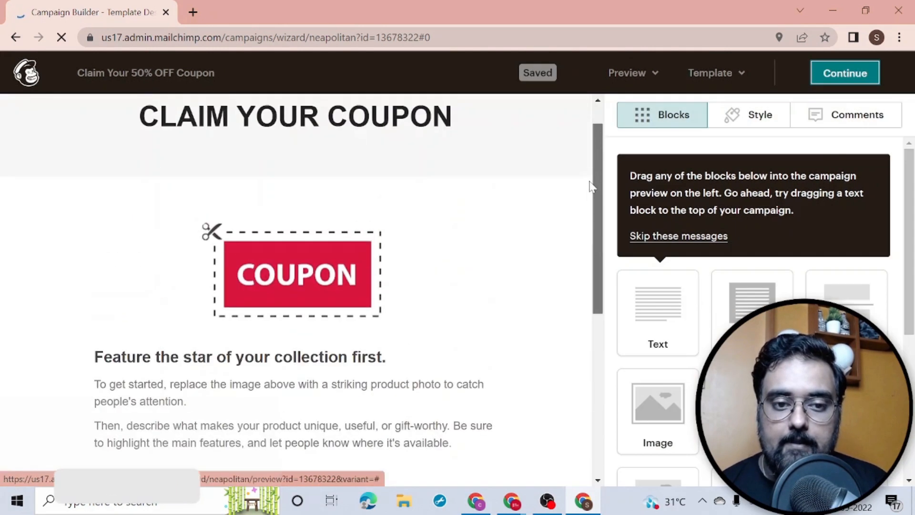
Step: Review the finished email content and move on to the campaign checklist
click(834, 76)
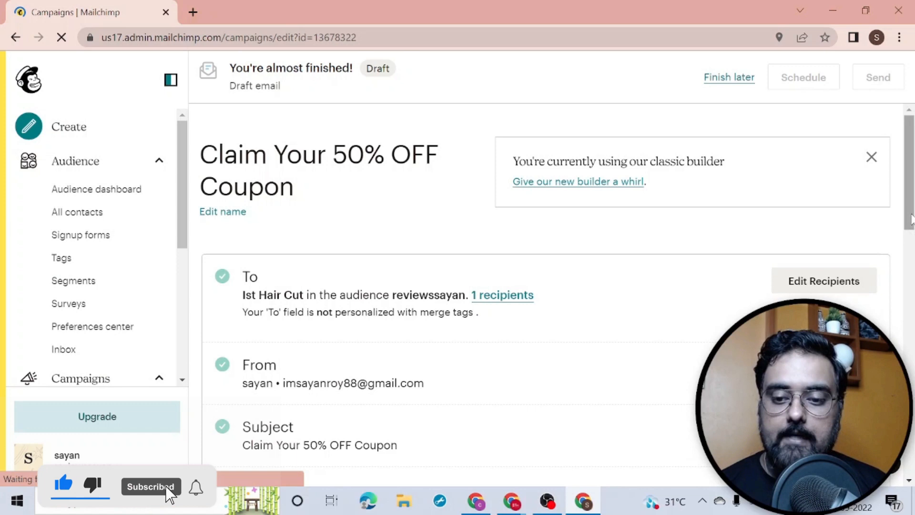
scroll(911, 218, down, 10)
scroll(553, 295, down, 1)
scroll(552, 295, up, 4)
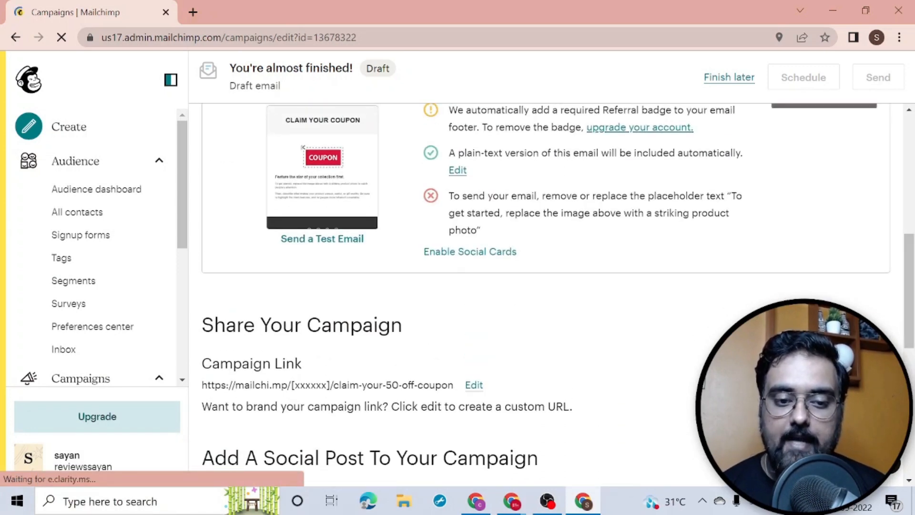
scroll(908, 290, down, 5)
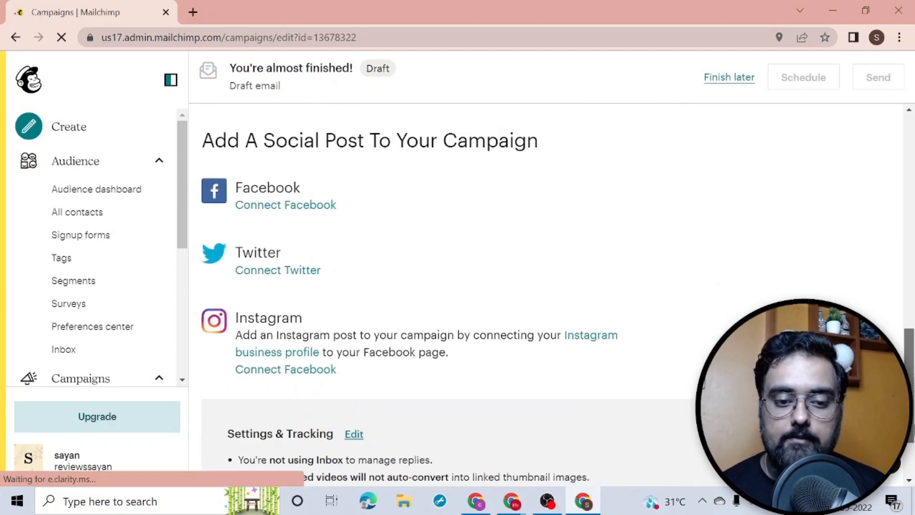
scroll(543, 286, down, 2)
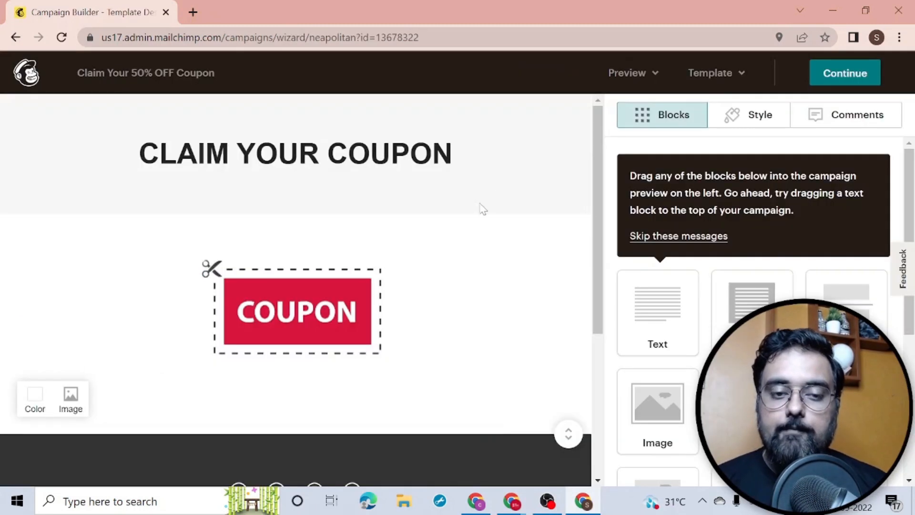
click(826, 76)
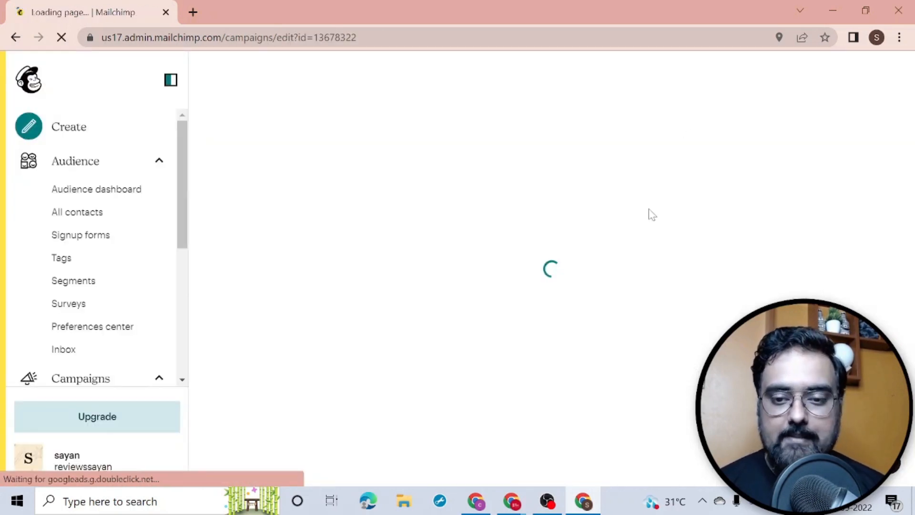
Step: Send the Claim Your 50% OFF Coupon campaign now to its one subscriber
drag(908, 143, 907, 198)
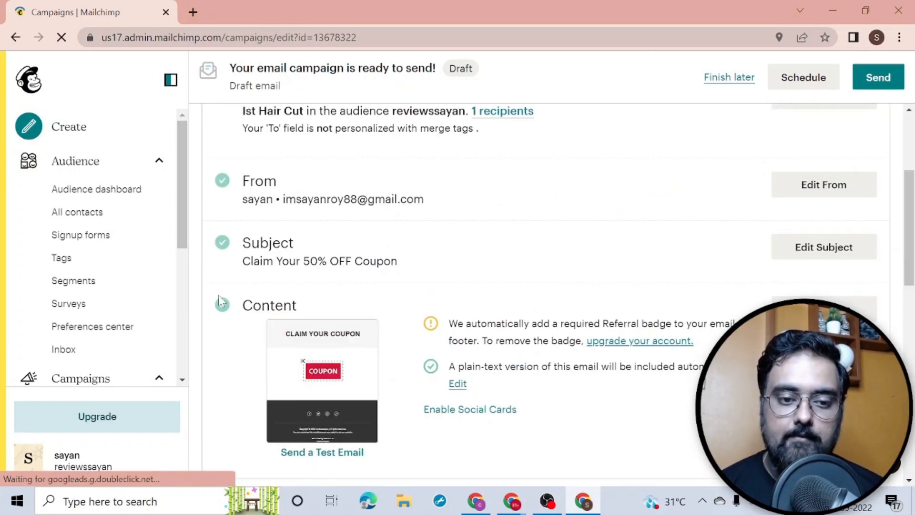
drag(908, 229, 909, 148)
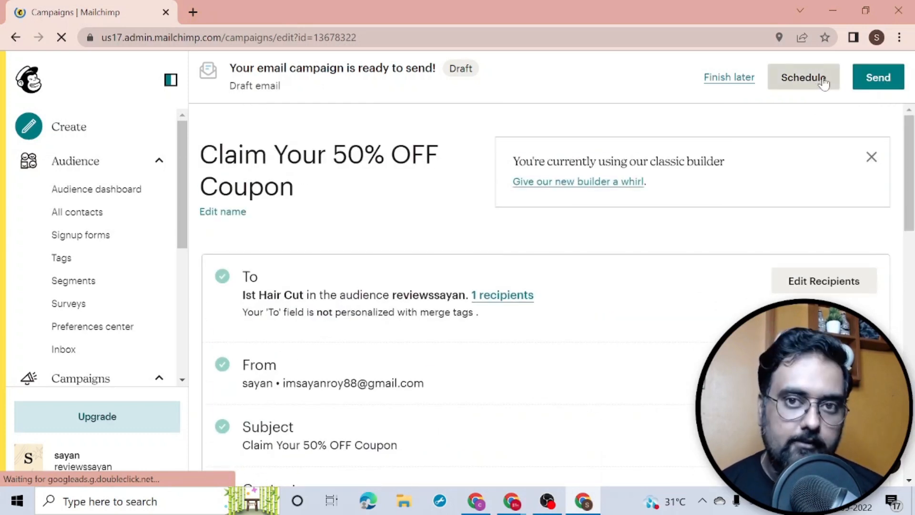
click(883, 81)
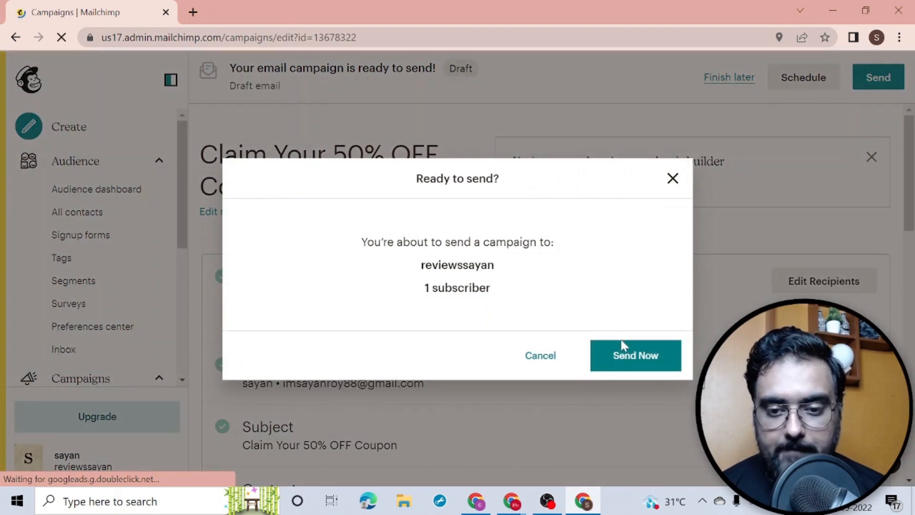
click(624, 354)
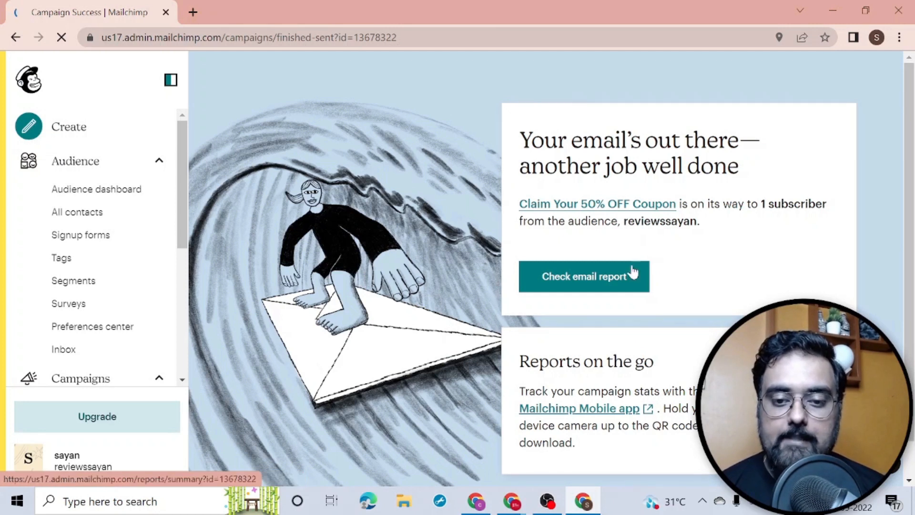
mouse_move(512, 508)
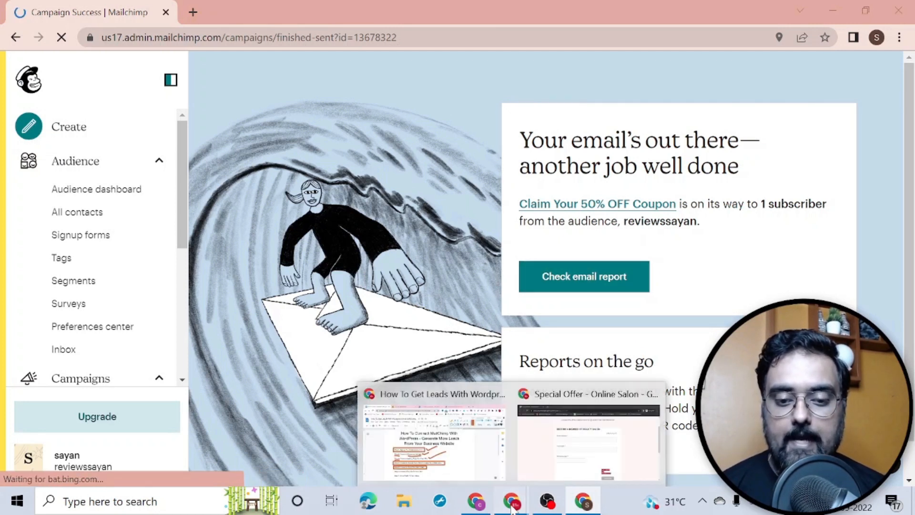
click(462, 451)
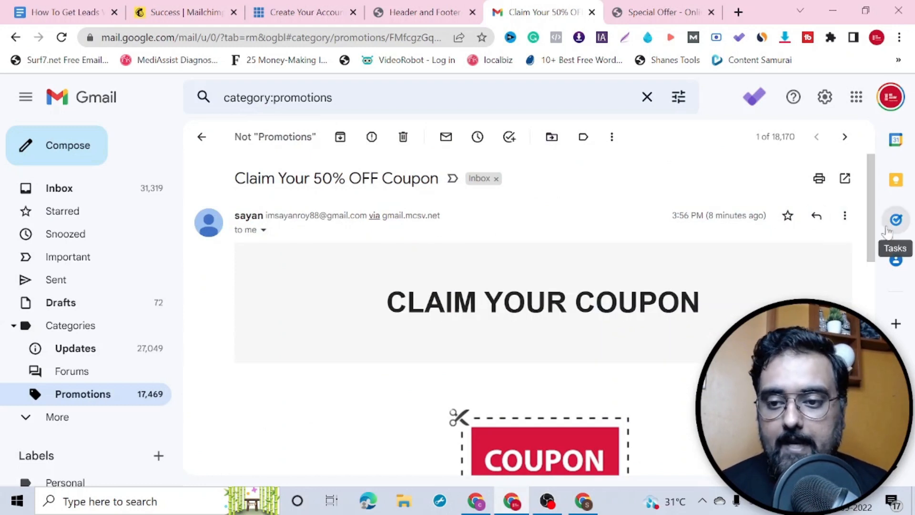
Step: Scroll through the received coupon email in Gmail down to its footer
scroll(516, 226, down, 3)
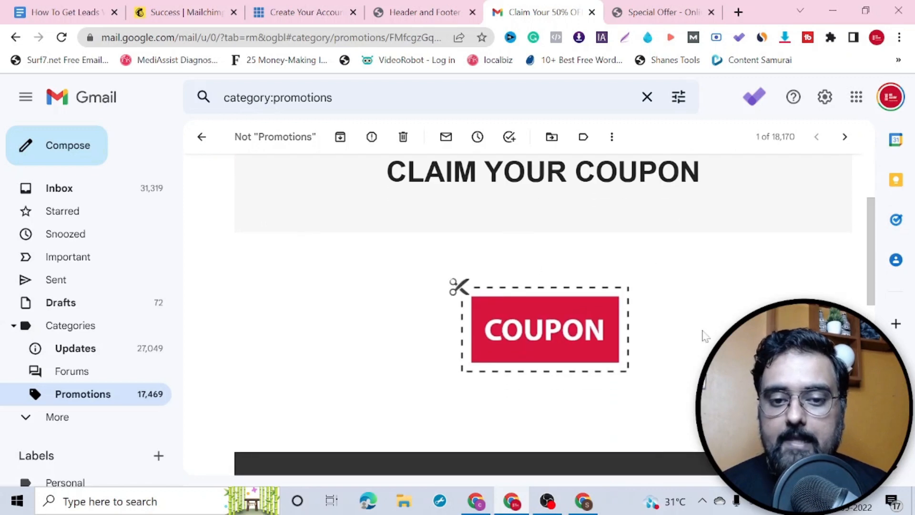
scroll(853, 306, down, 9)
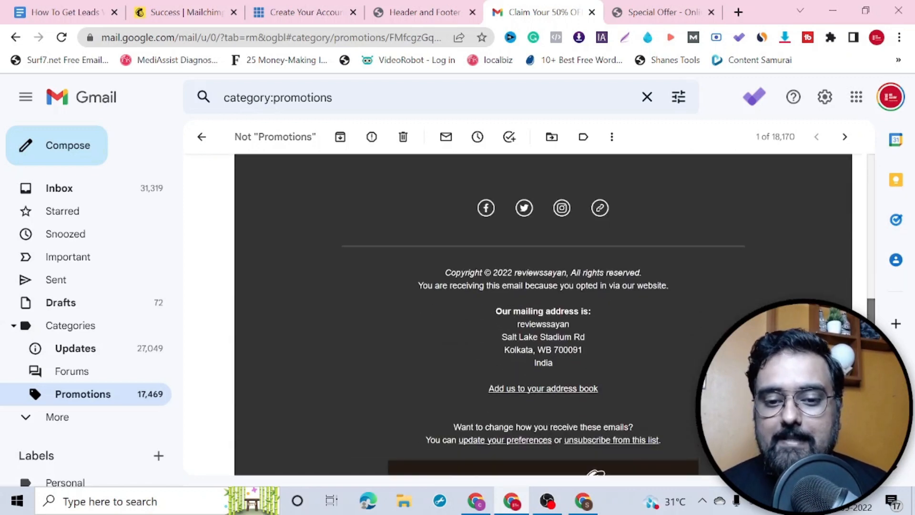
scroll(867, 236, up, 12)
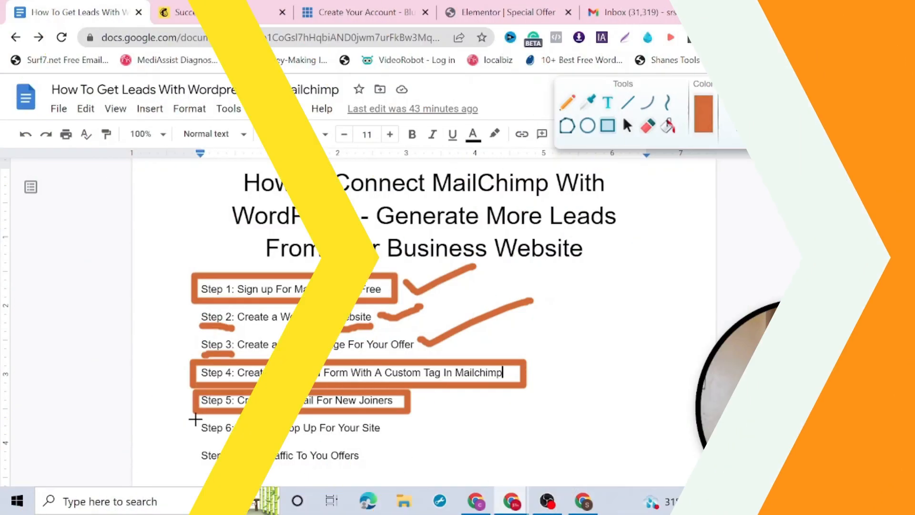
Step: Draw an orange box around Step 6: Create A Pop Up For Your Site, then return to Mailchimp
mouse_move(194, 418)
mouse_down()
mouse_move(275, 433)
mouse_move(394, 432)
mouse_move(400, 440)
mouse_up()
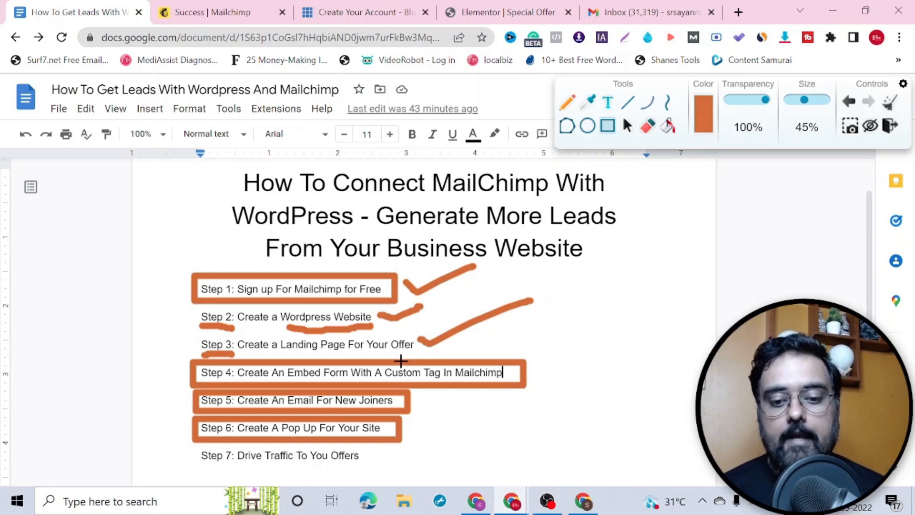
click(583, 500)
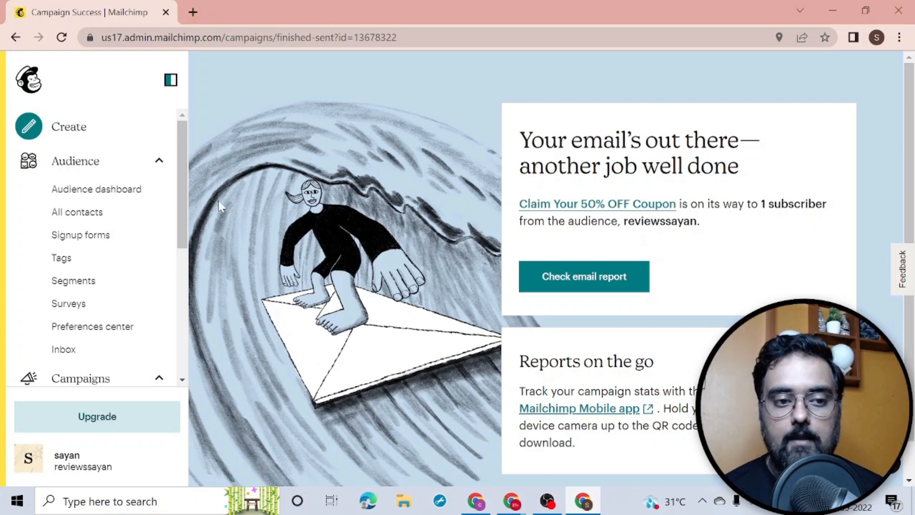
Step: Start a new subscriber pop-up form from the audience's signup forms
click(114, 237)
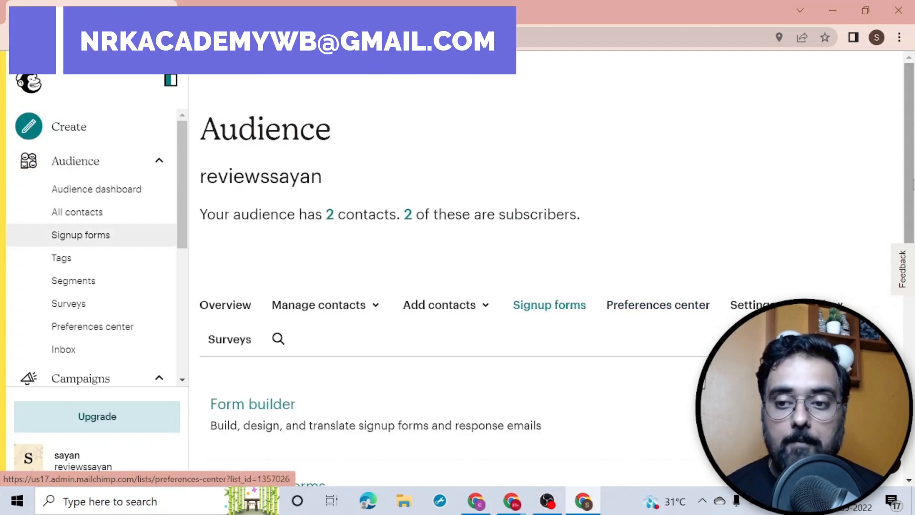
scroll(911, 181, down, 4)
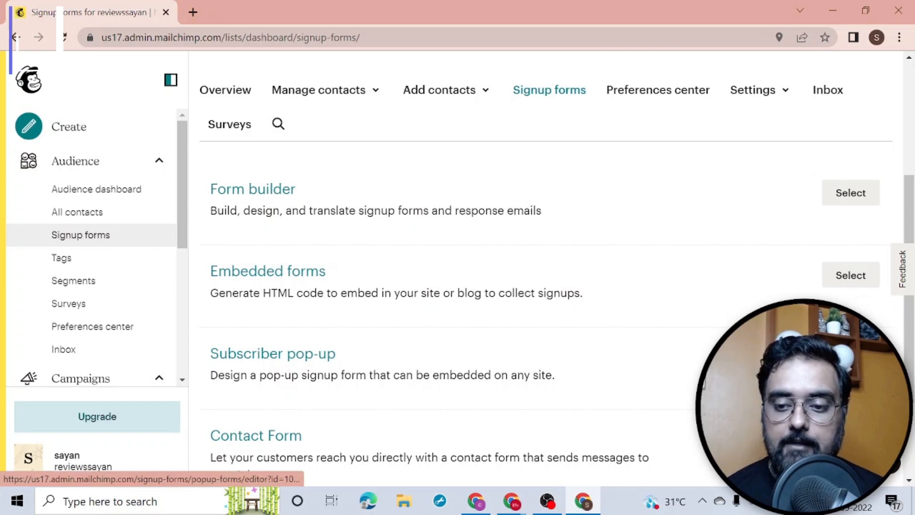
click(272, 353)
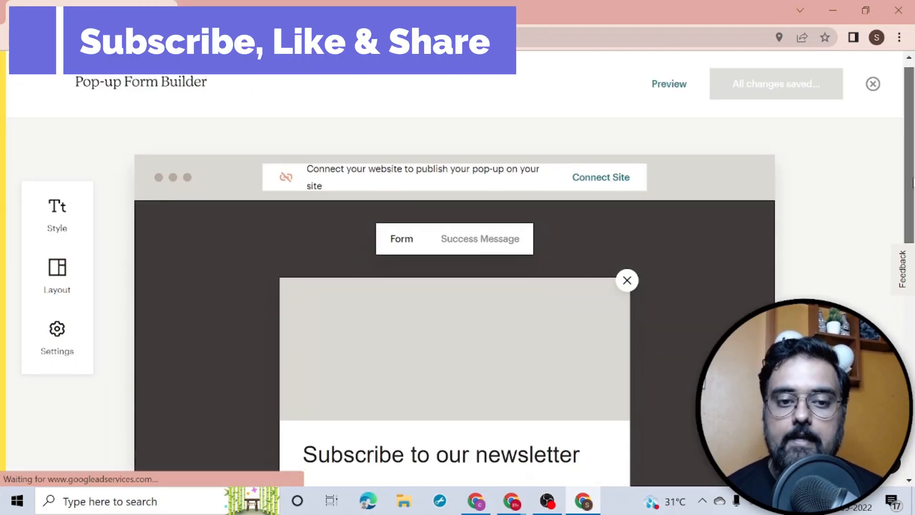
scroll(911, 181, down, 3)
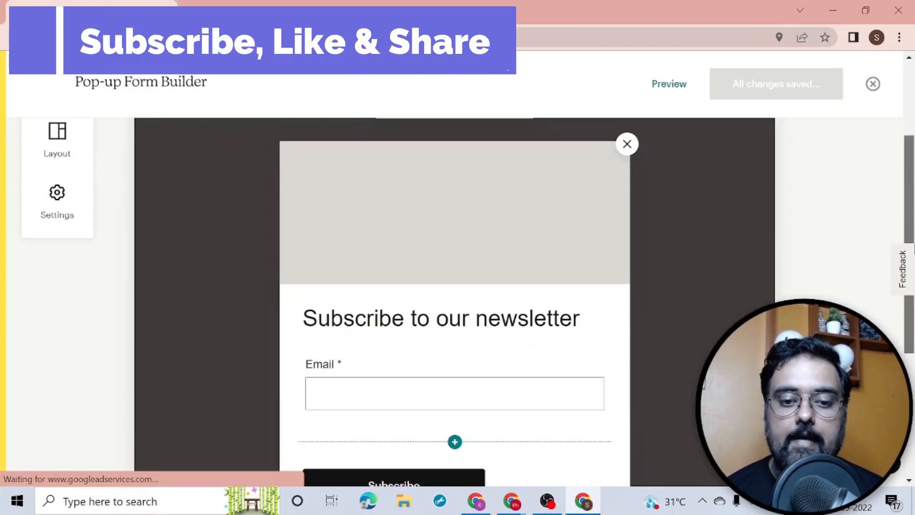
Step: Select part of the newsletter heading, then open the add-field list under Email
click(526, 320)
drag(582, 324, 304, 316)
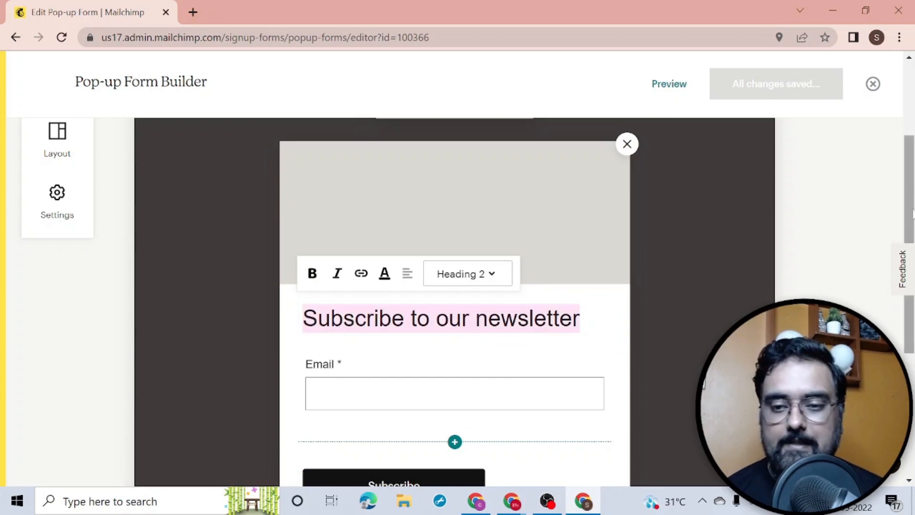
scroll(912, 214, down, 3)
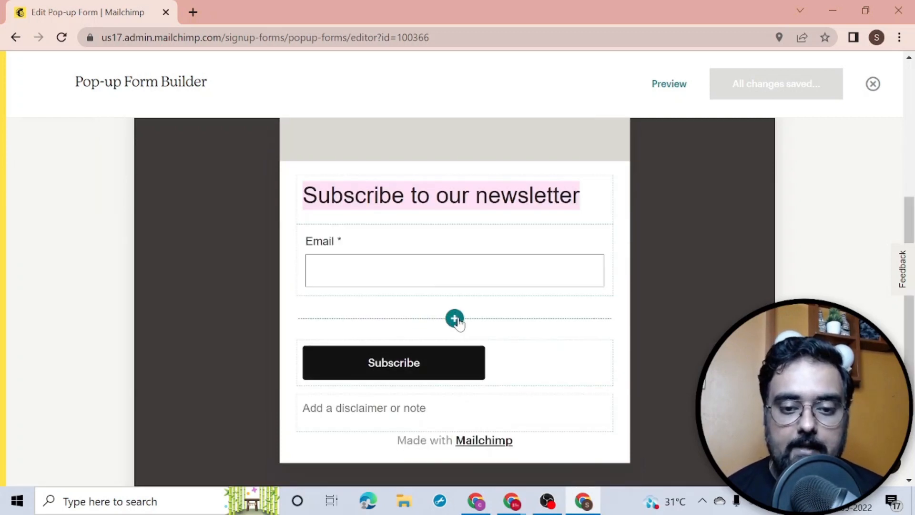
click(455, 320)
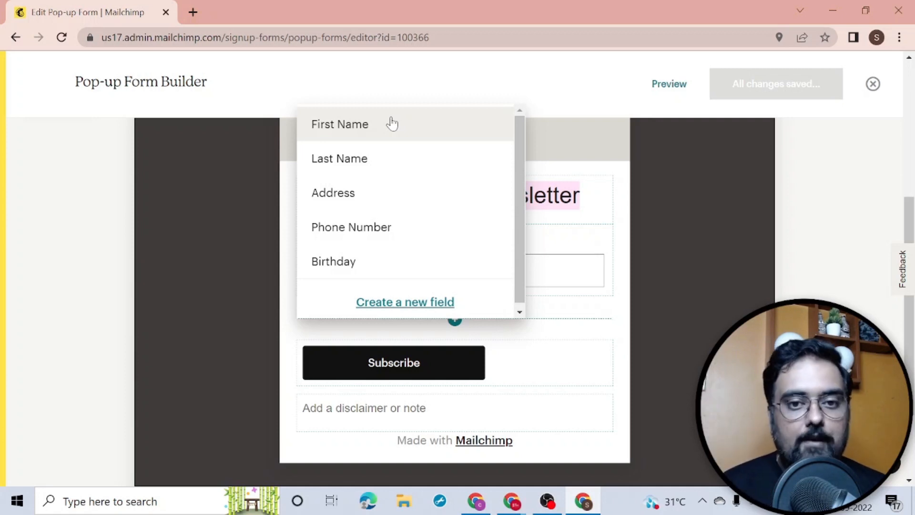
Step: Close the field list and write YOUR DATA IS SAFE WITH US in the note below Subscribe
click(244, 201)
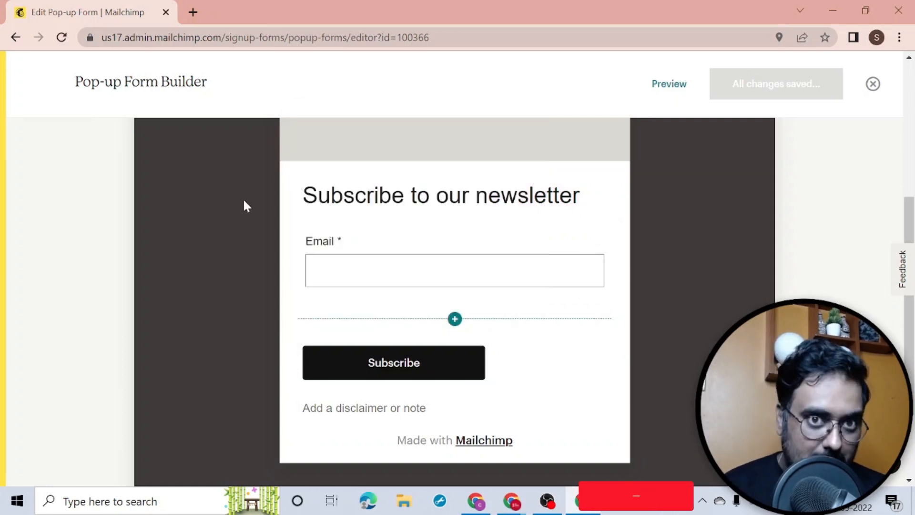
click(422, 363)
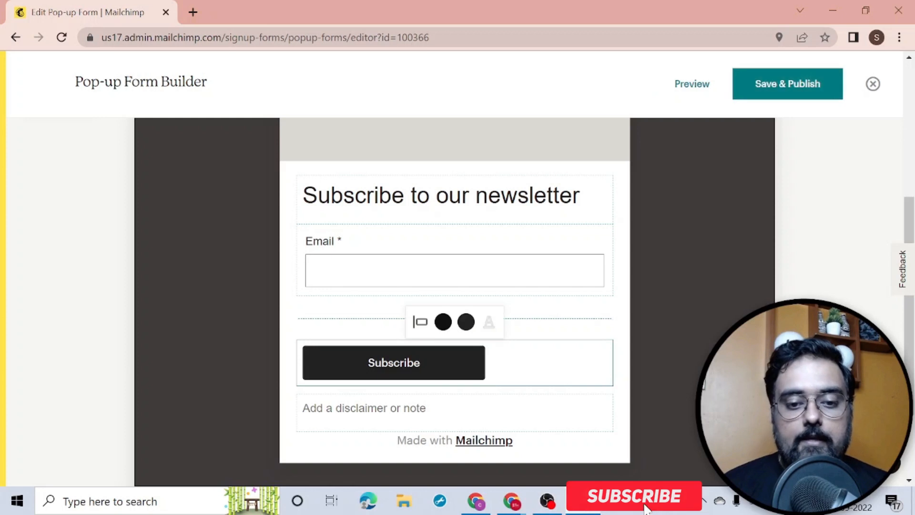
drag(421, 363, 367, 363)
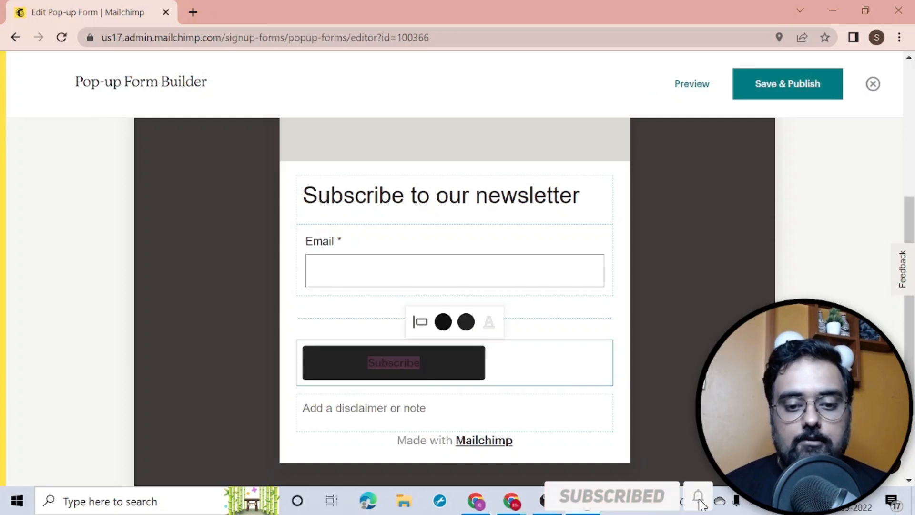
click(443, 383)
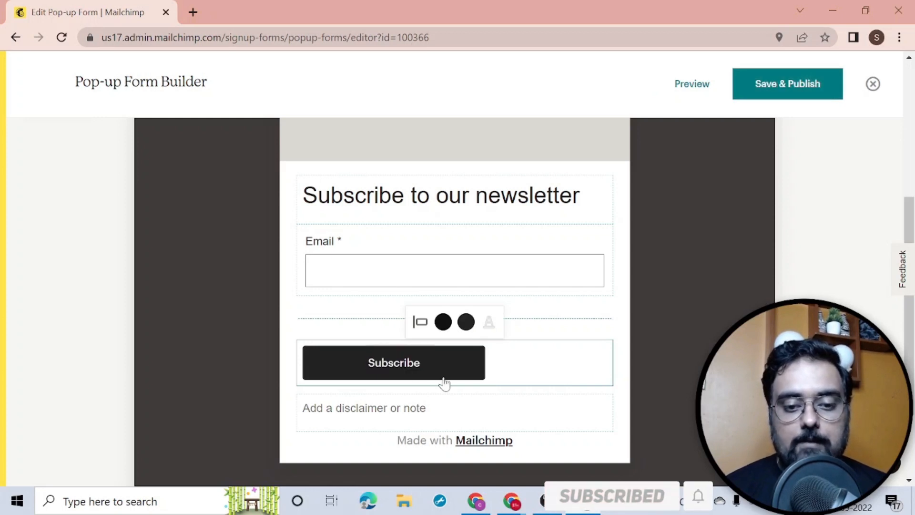
click(437, 415)
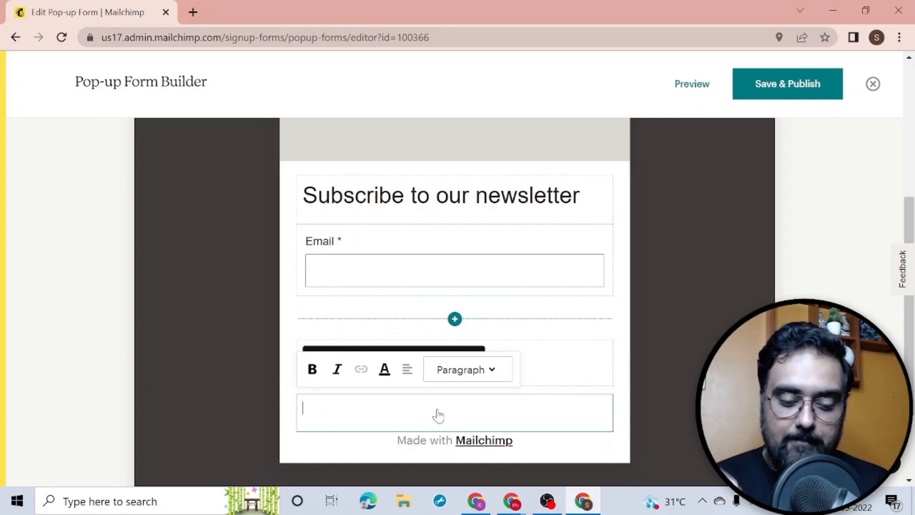
text(YOUR DATA IS)
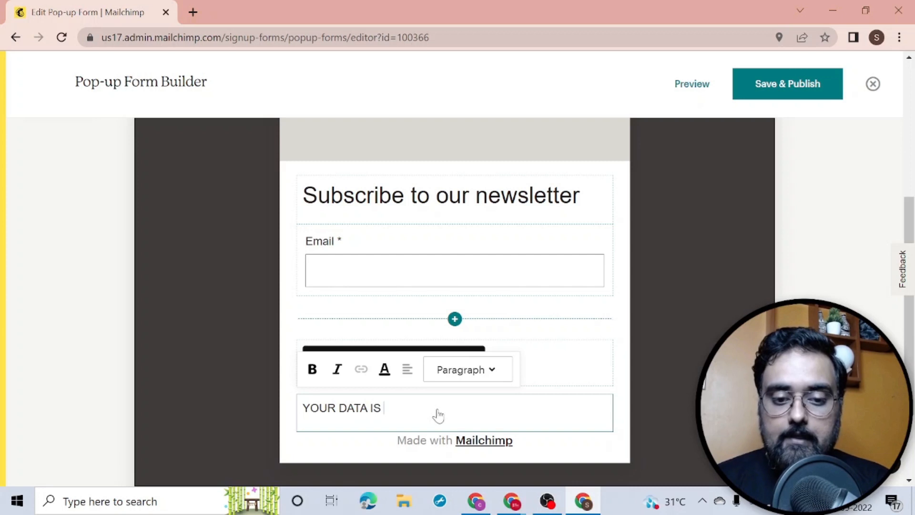
text( SAFE WITH US)
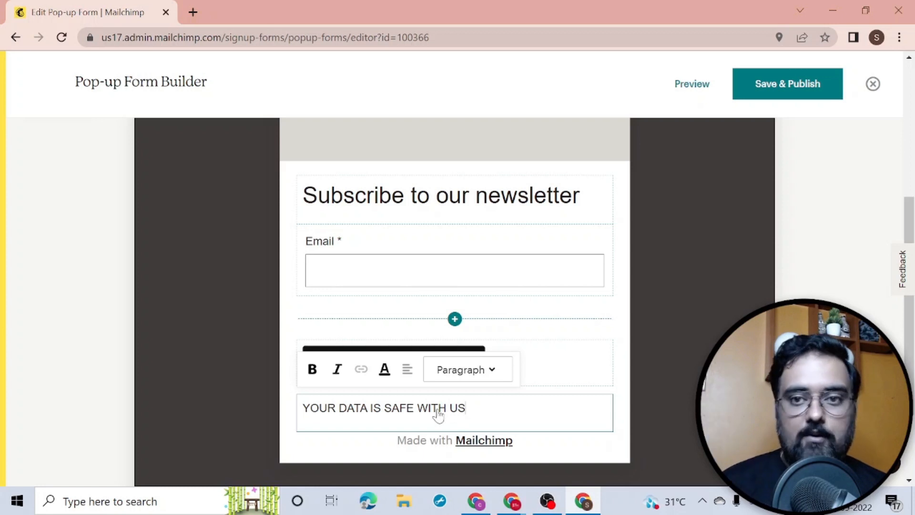
drag(914, 223, 912, 186)
click(912, 167)
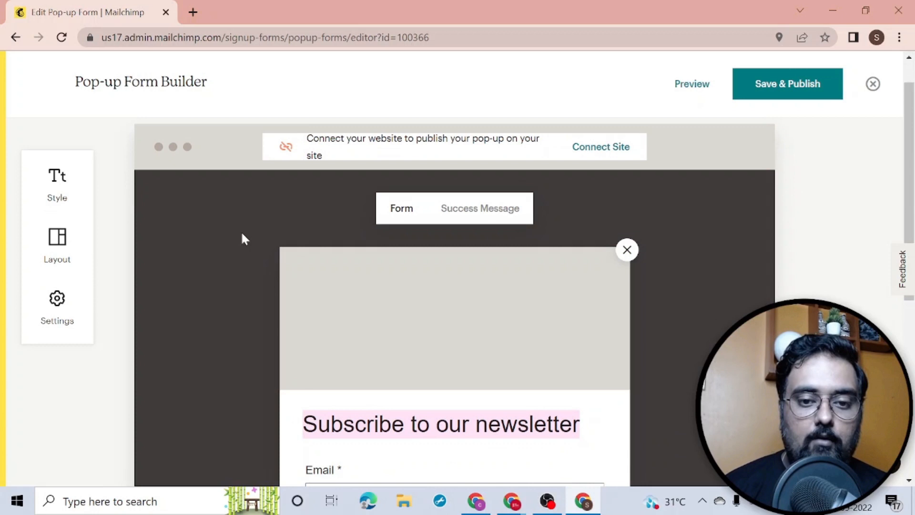
click(59, 247)
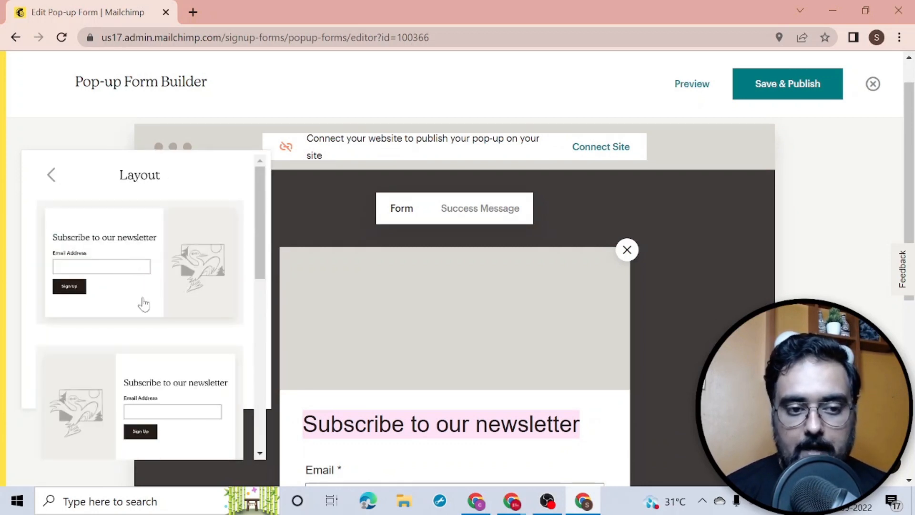
click(184, 286)
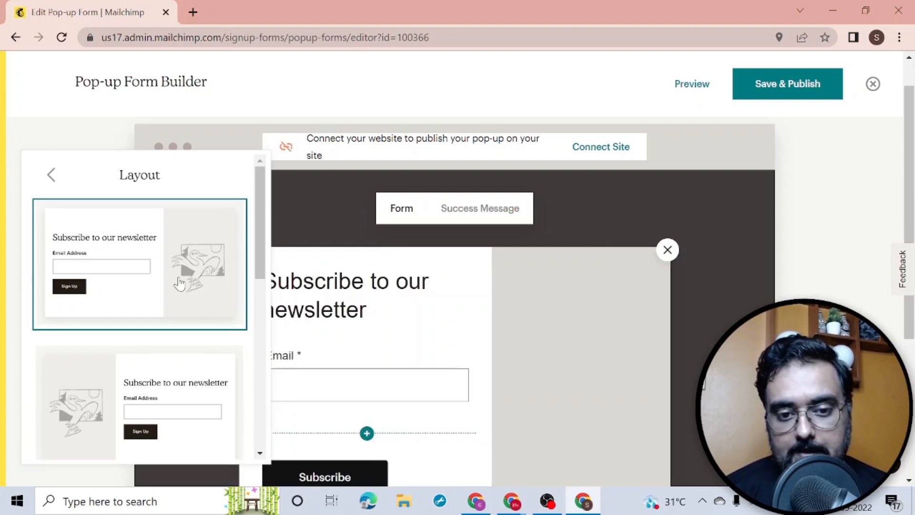
click(164, 360)
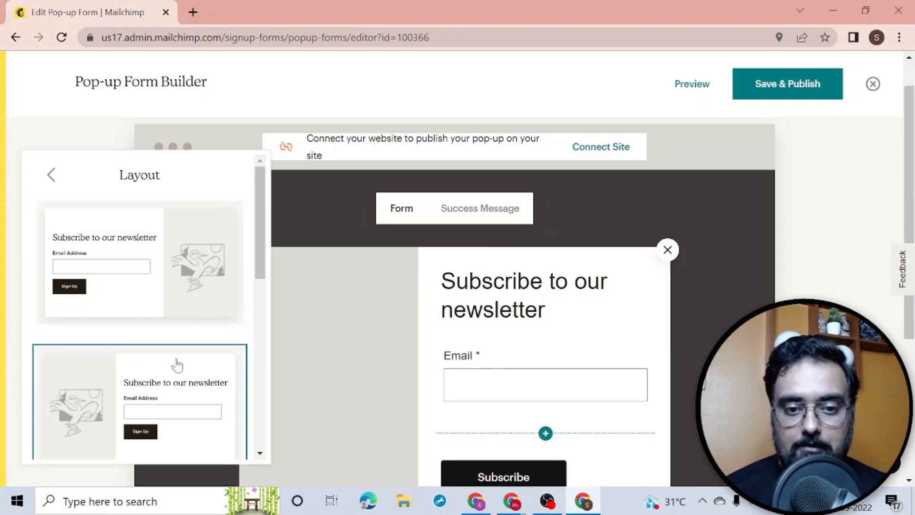
drag(259, 252, 258, 384)
click(170, 213)
drag(260, 350, 258, 213)
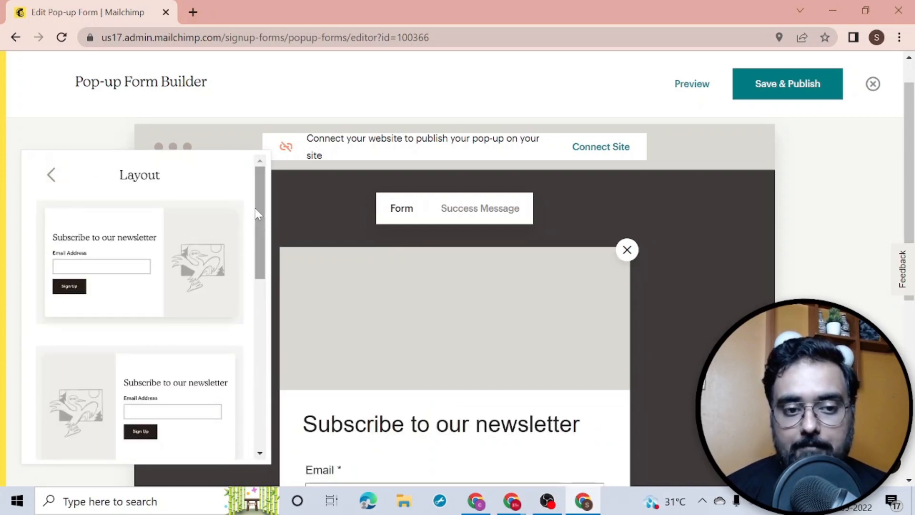
click(630, 211)
mouse_move(443, 327)
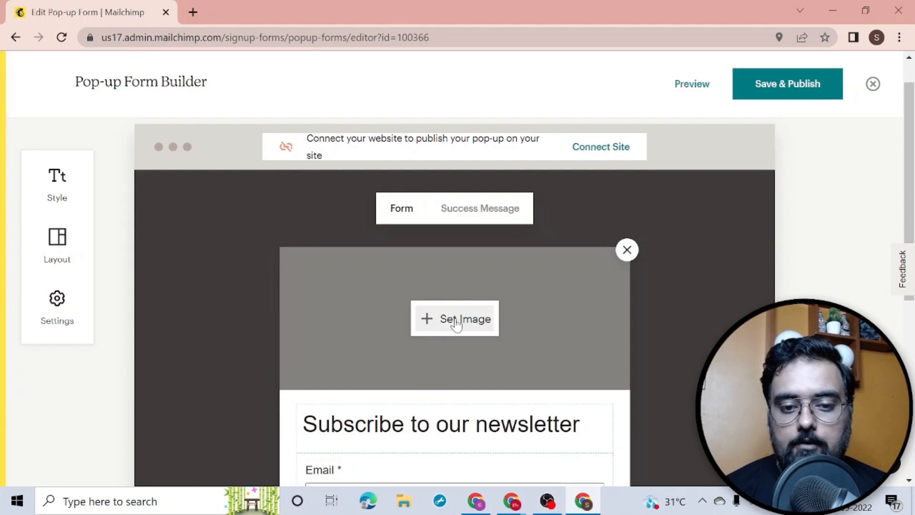
Step: Upload a portrait photo from the computer as the pop-up's header image and set it to Fit
click(455, 320)
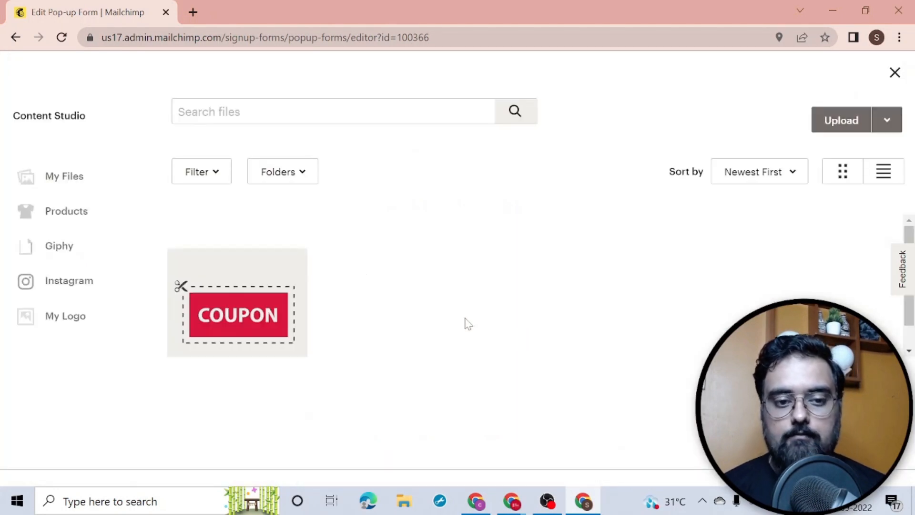
click(841, 122)
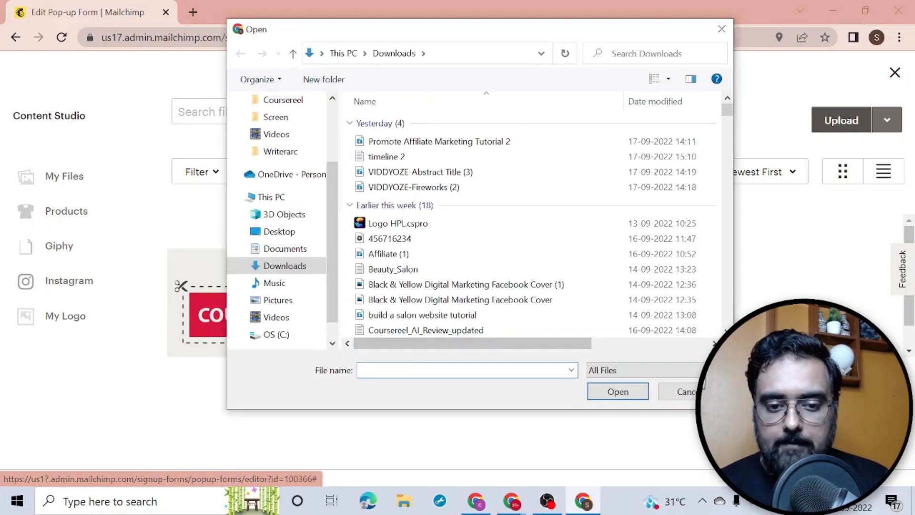
text(sayan)
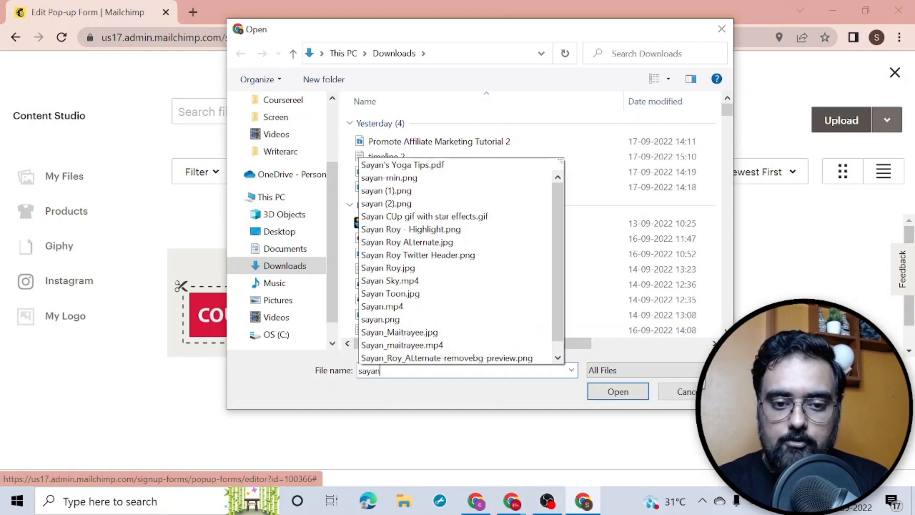
click(431, 358)
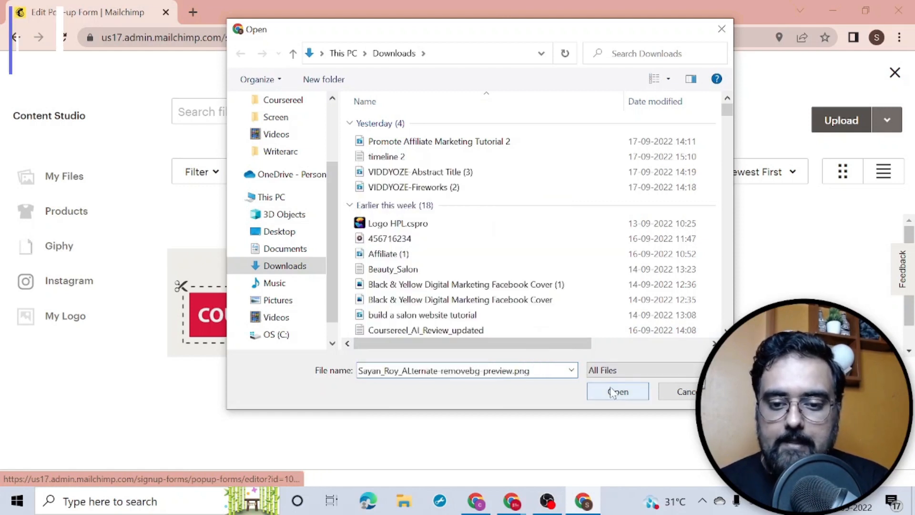
click(616, 390)
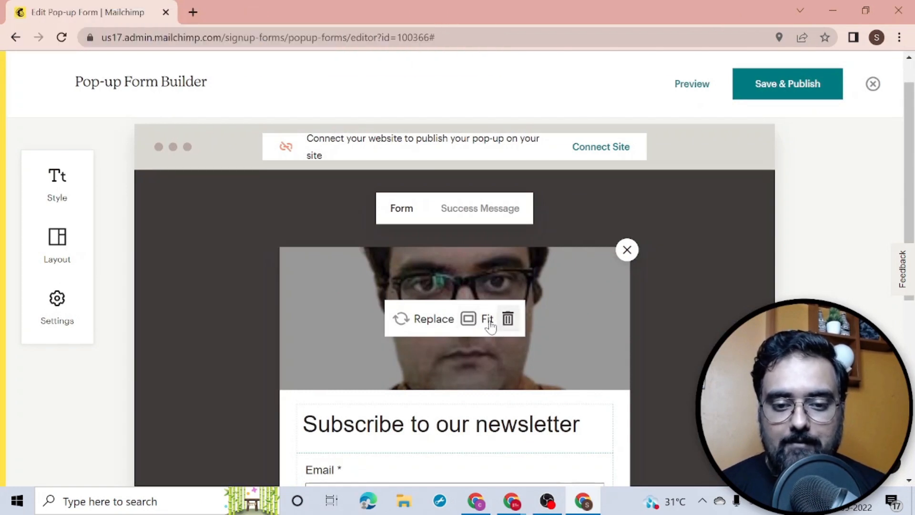
click(475, 326)
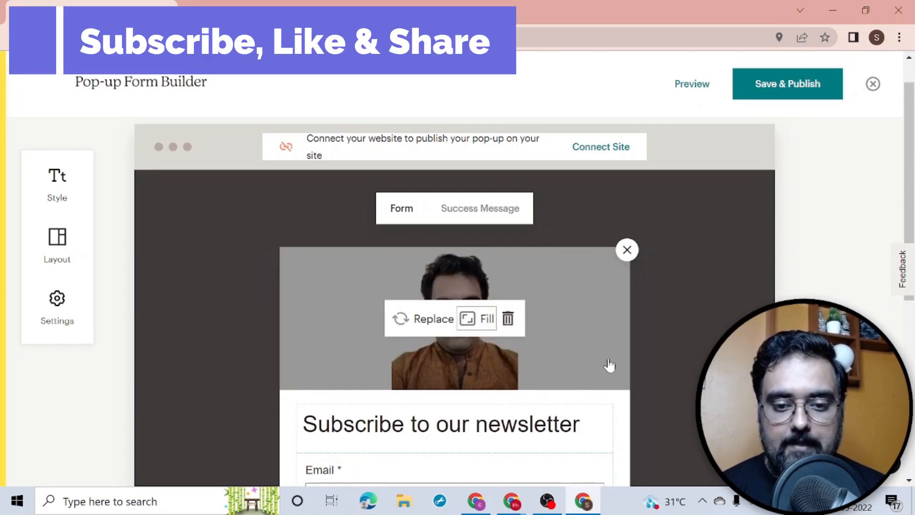
drag(913, 171, 914, 175)
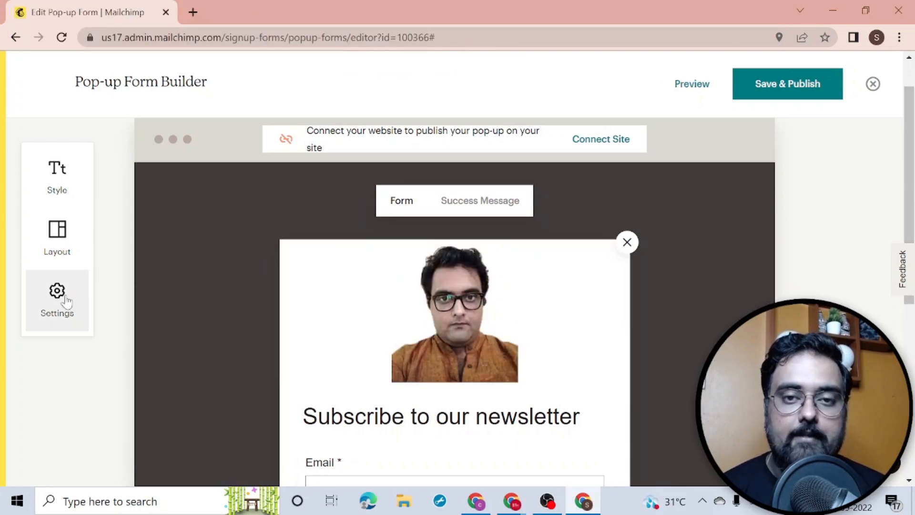
Step: Change the pop-up's Display setting from Immediately to On exit
click(66, 301)
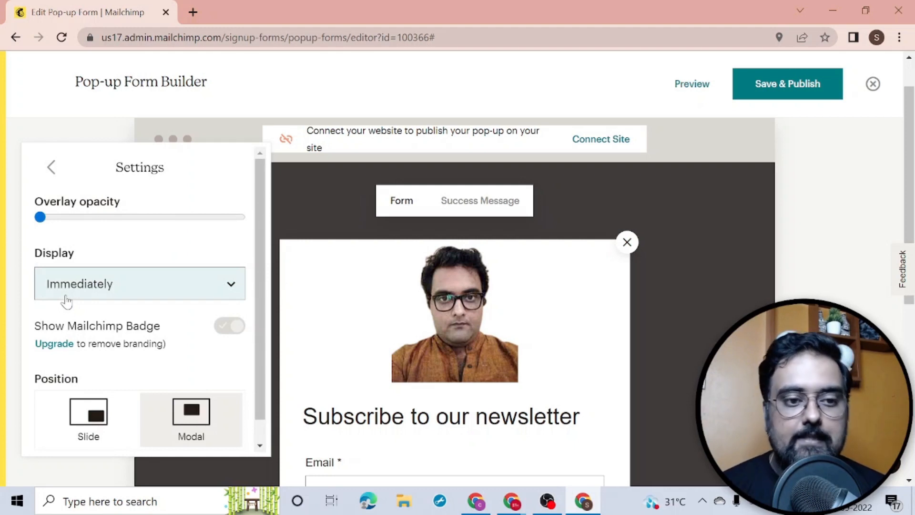
click(89, 284)
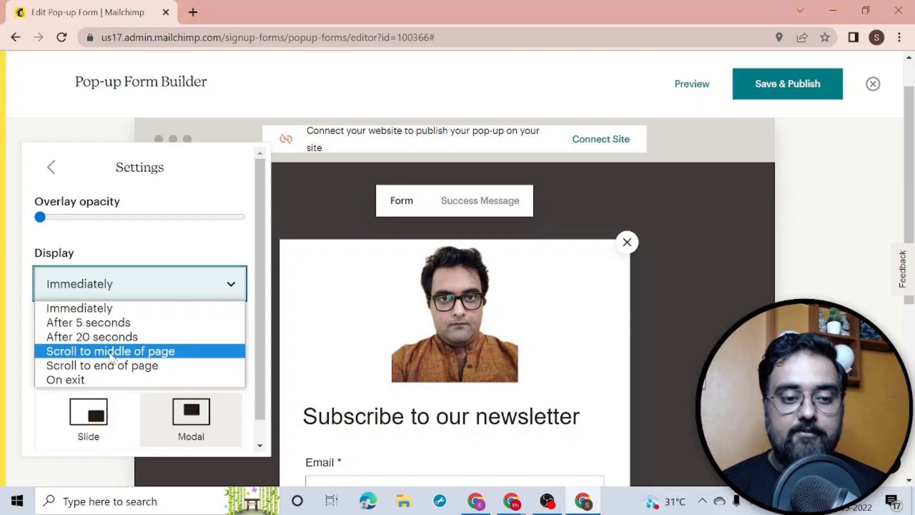
click(100, 380)
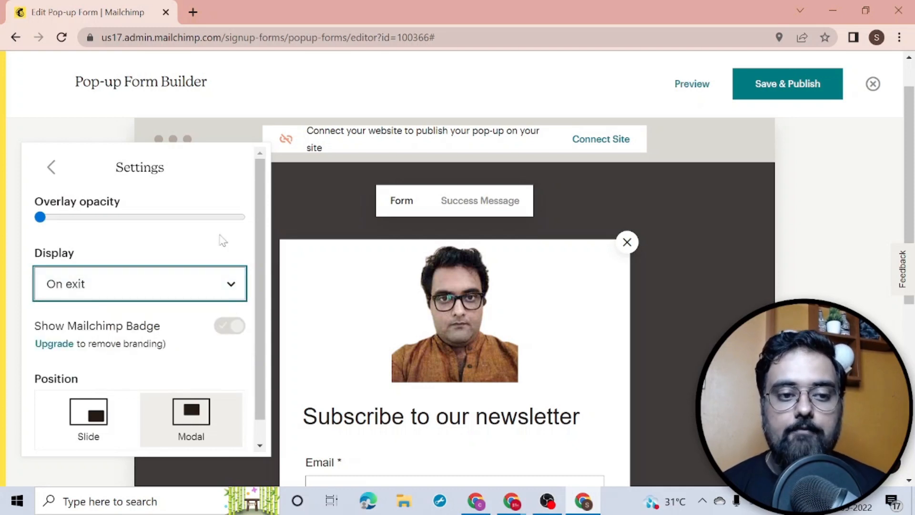
click(50, 168)
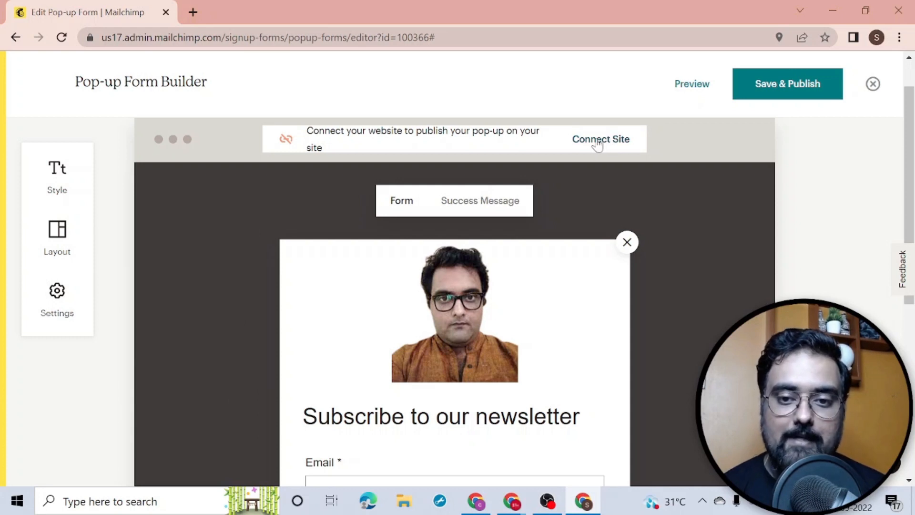
click(597, 142)
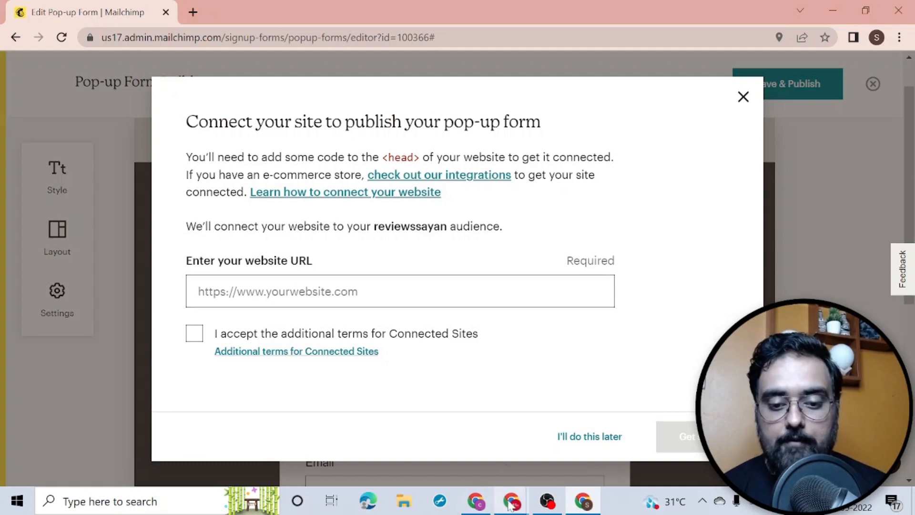
Step: Copy the salon site's address and paste it into Mailchimp's website URL field
mouse_move(510, 504)
click(541, 457)
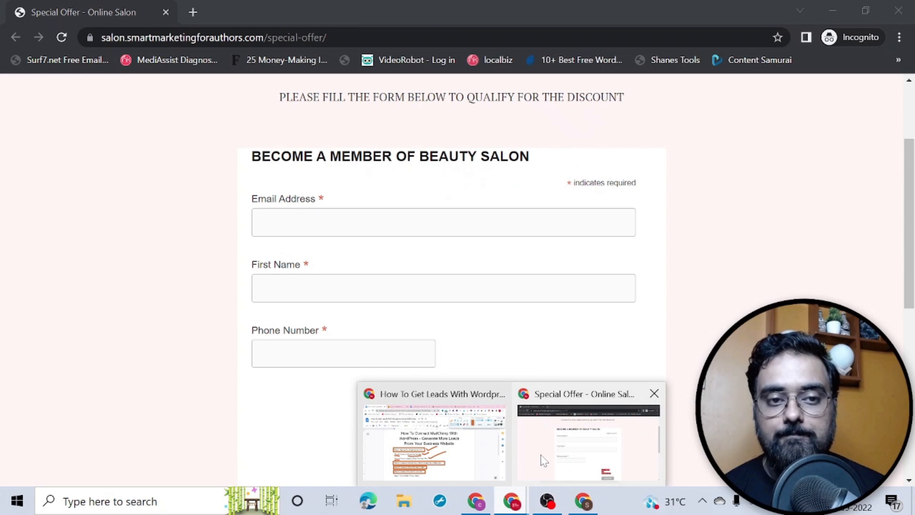
drag(300, 37, 98, 36)
key(ctrl+c)
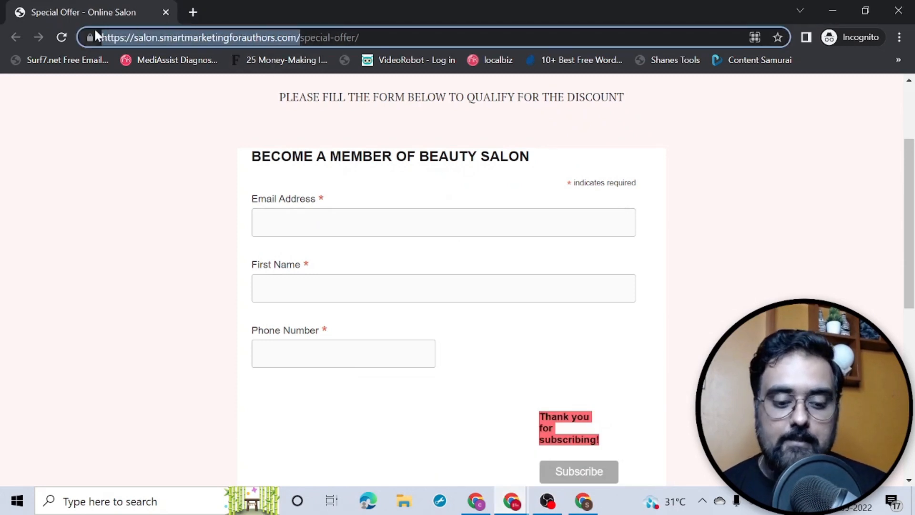
key(alt+Tab)
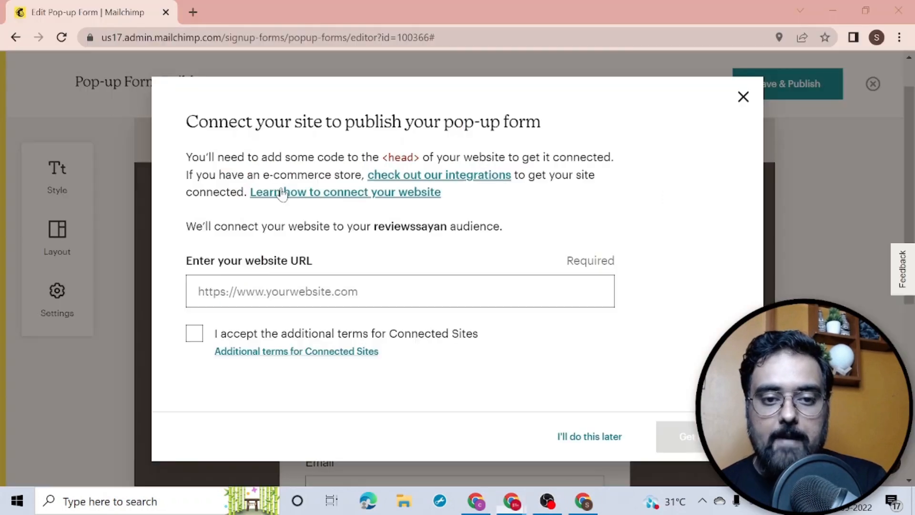
click(305, 291)
key(ctrl+v)
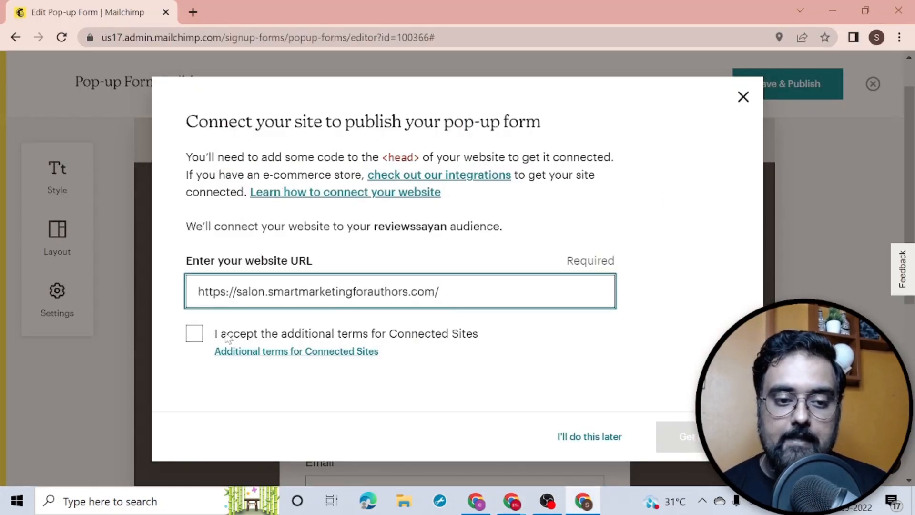
Step: Accept the Connected Sites terms, generate the connection script and copy it to the clipboard
click(194, 334)
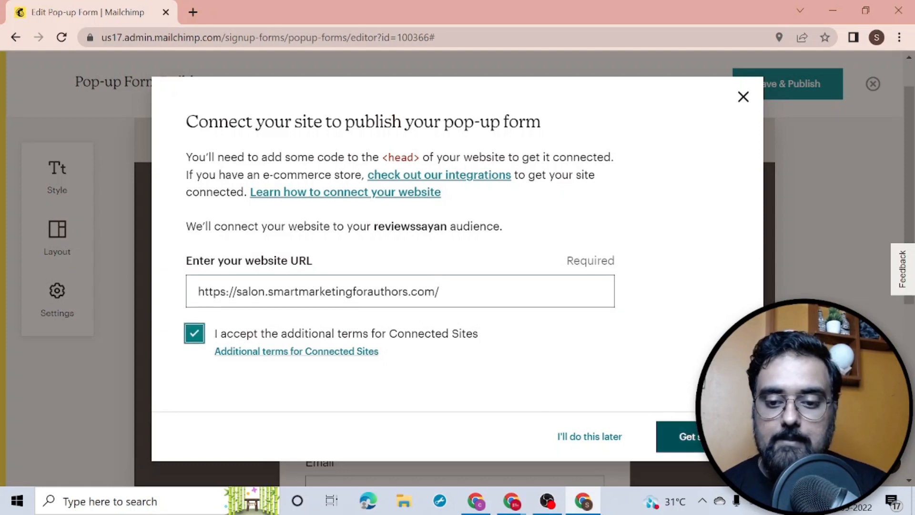
click(679, 436)
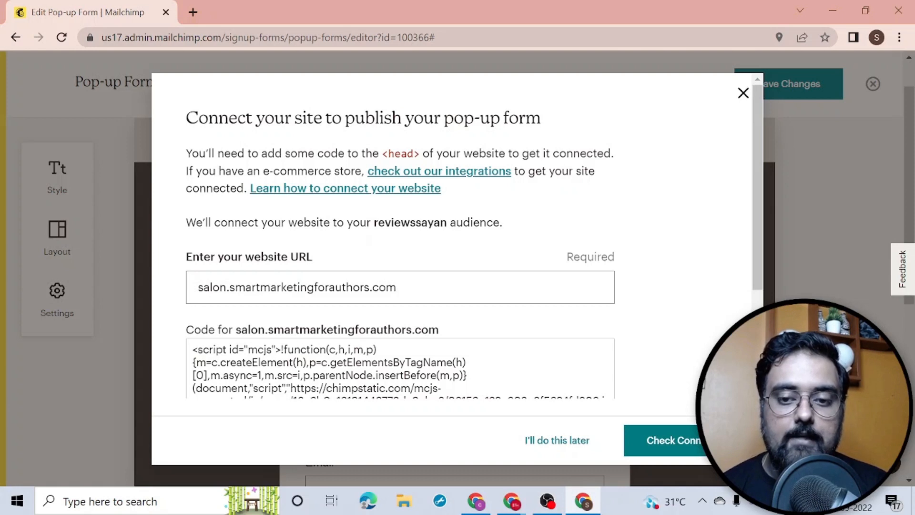
scroll(474, 236, down, 1)
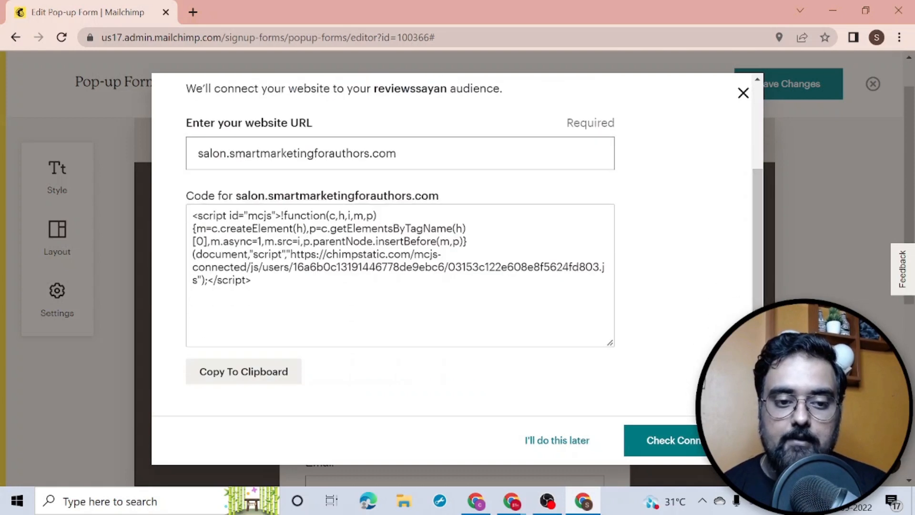
drag(252, 281, 182, 221)
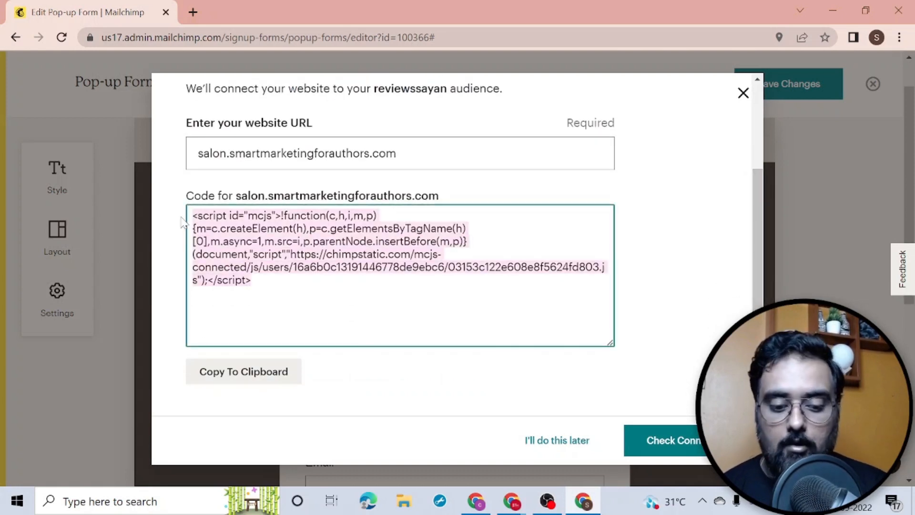
click(245, 374)
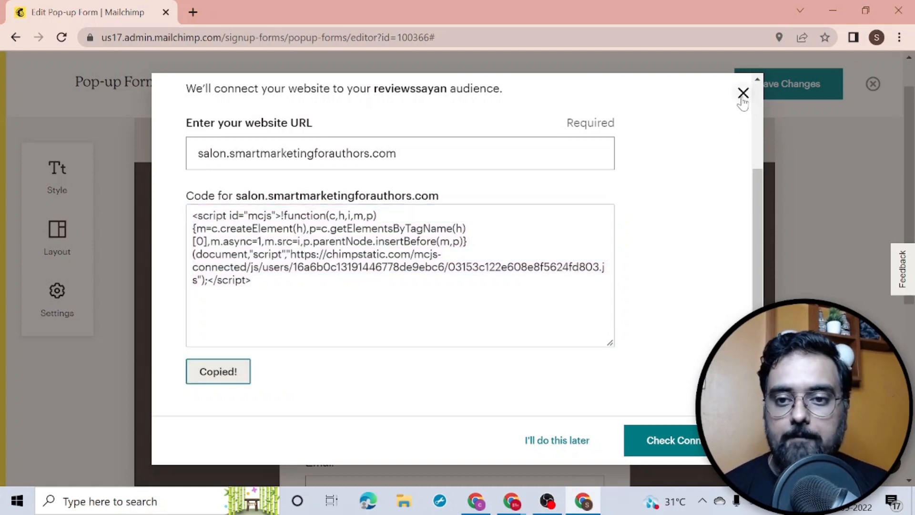
scroll(741, 101, up, 3)
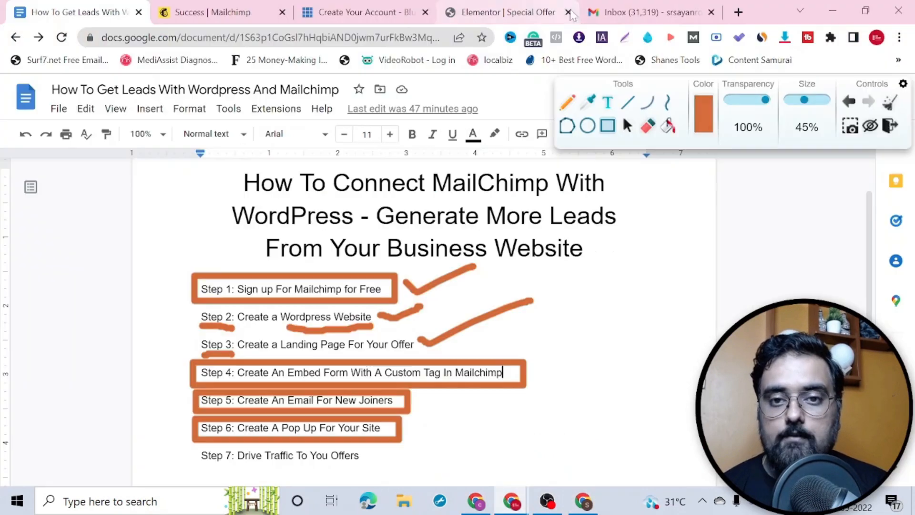
click(510, 502)
click(497, 13)
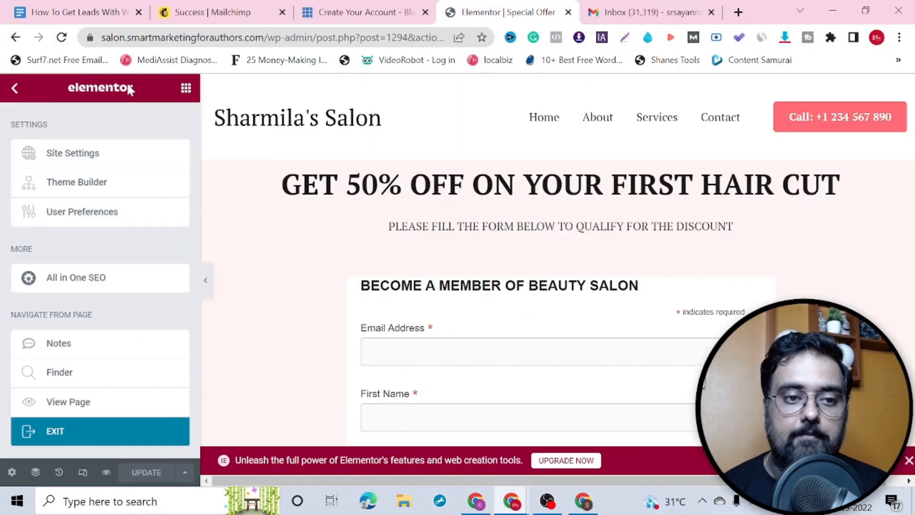
Step: Leave Elementor and search Plugins > Add New for 'header and footer scripts'
click(80, 432)
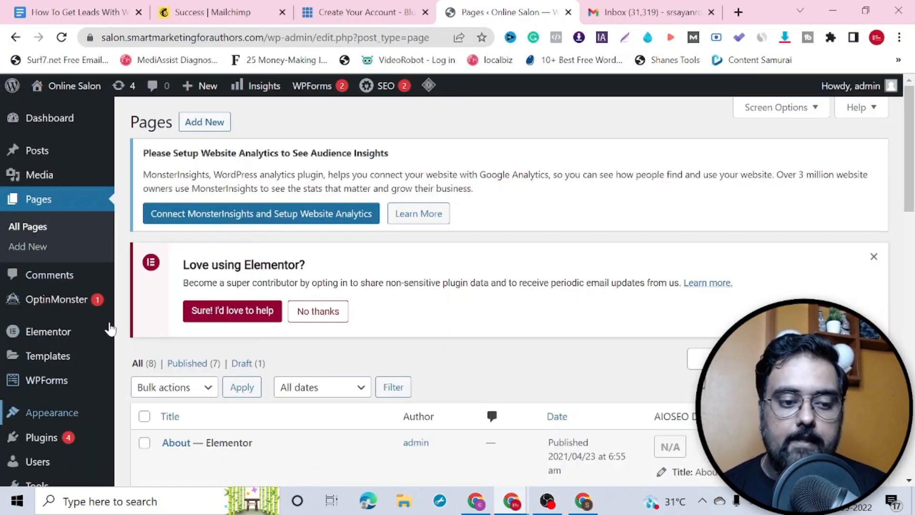
mouse_move(47, 446)
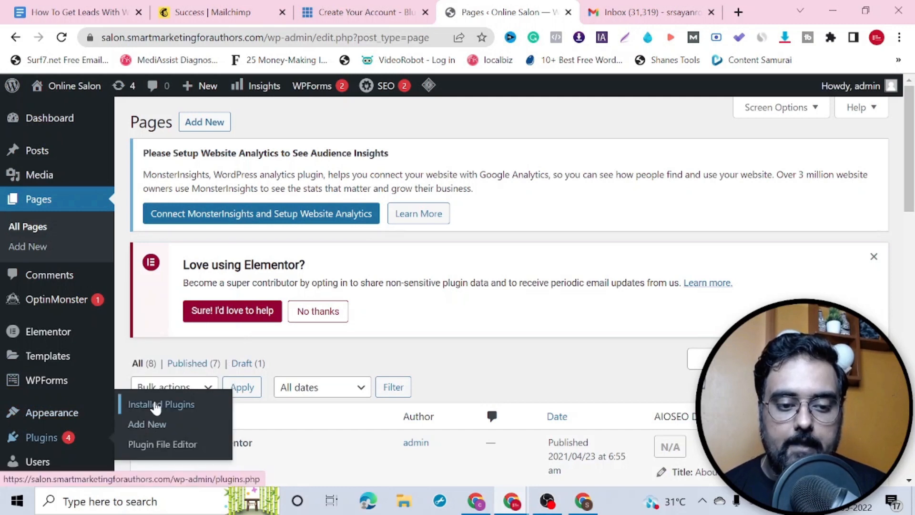
click(158, 425)
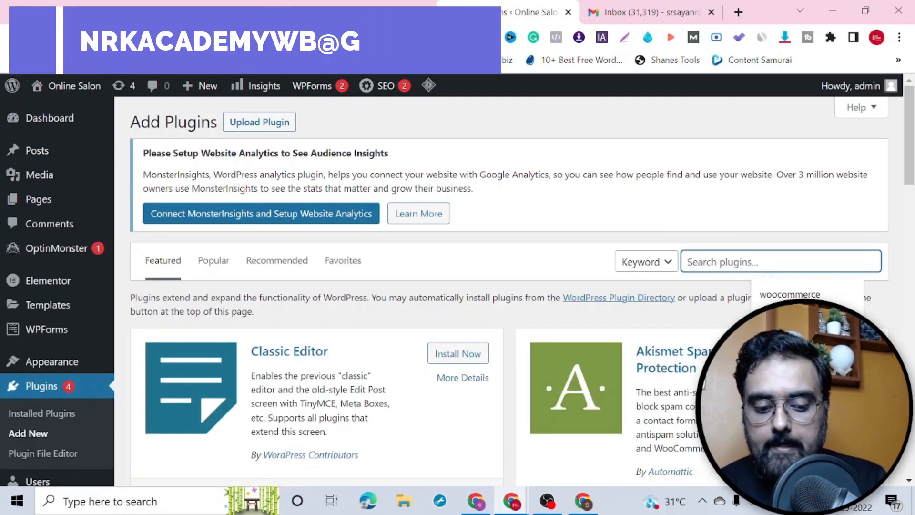
text(s)
key(BackSpace)
text(hea)
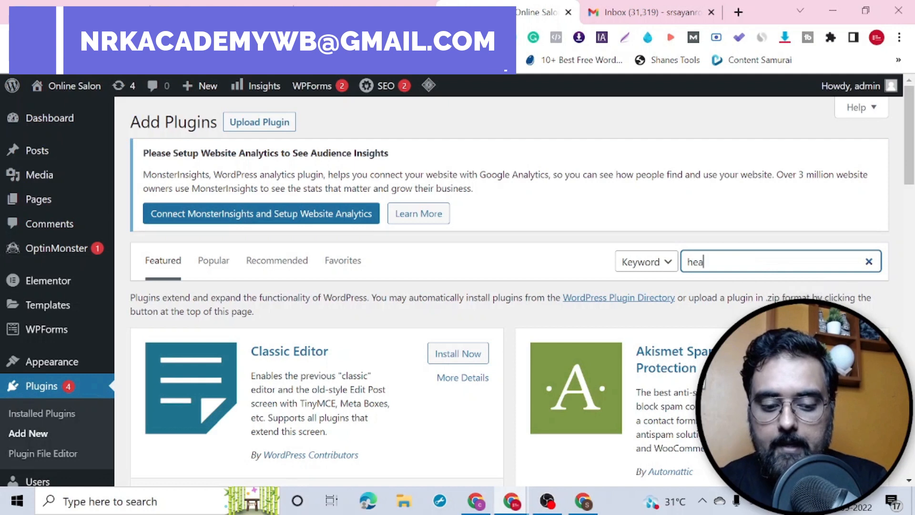
text(der and footer sc)
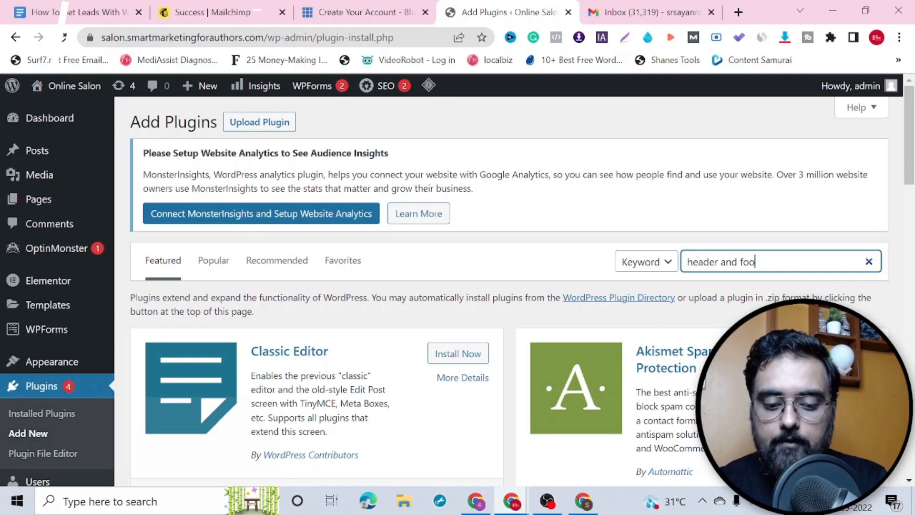
text(ripts)
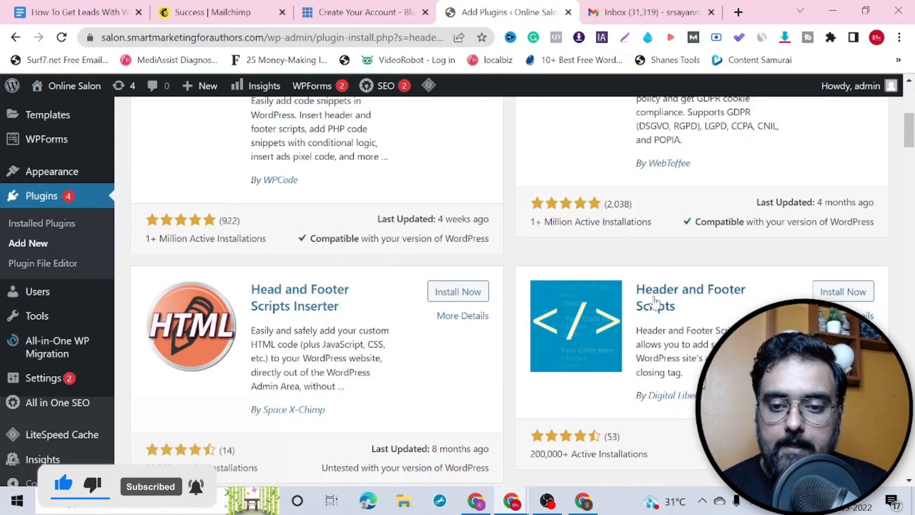
Step: Activate the installed Header and Footer Scripts plugin and open its settings page
click(857, 295)
scroll(912, 181, down, 3)
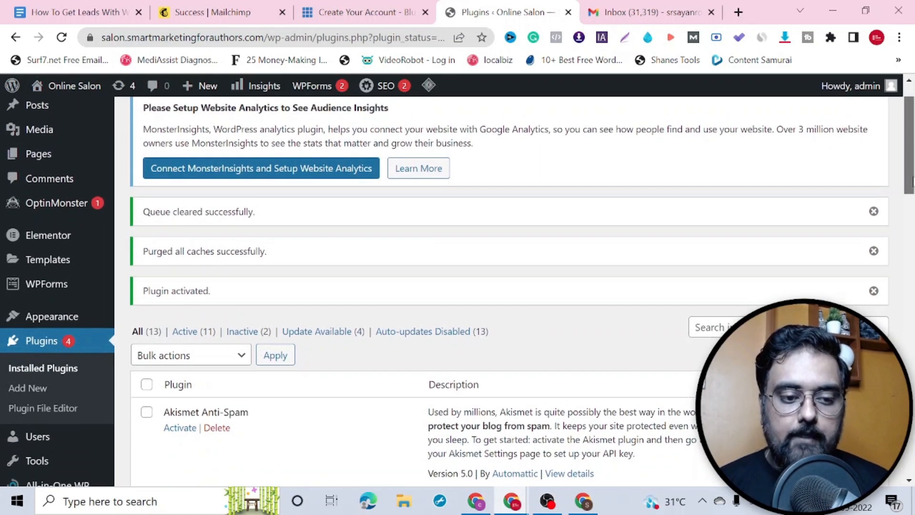
drag(912, 181, 909, 245)
mouse_move(45, 419)
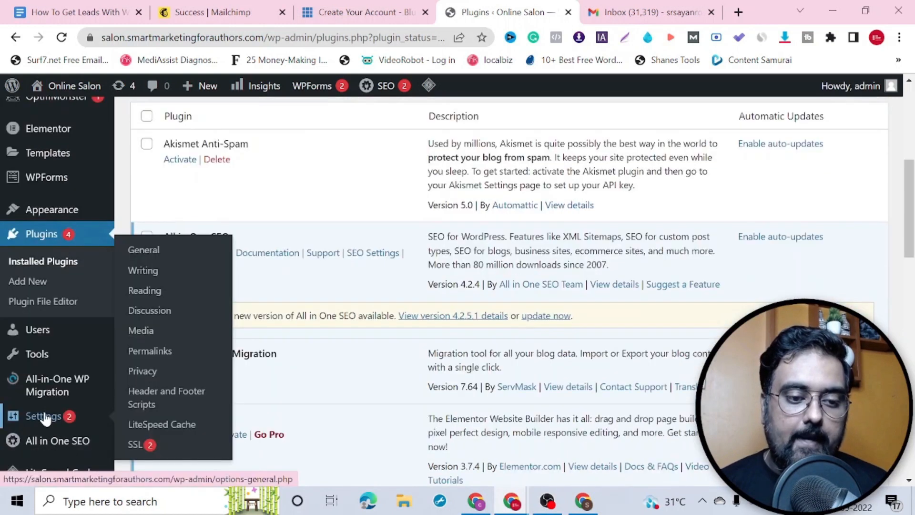
click(149, 400)
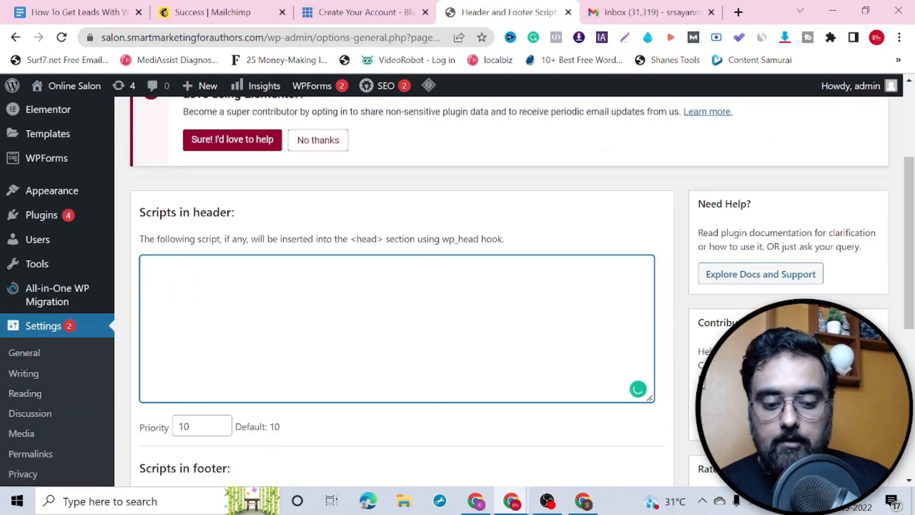
Step: Paste the Mailchimp connection script into 'Scripts in header' and save the settings
key(ctrl+v)
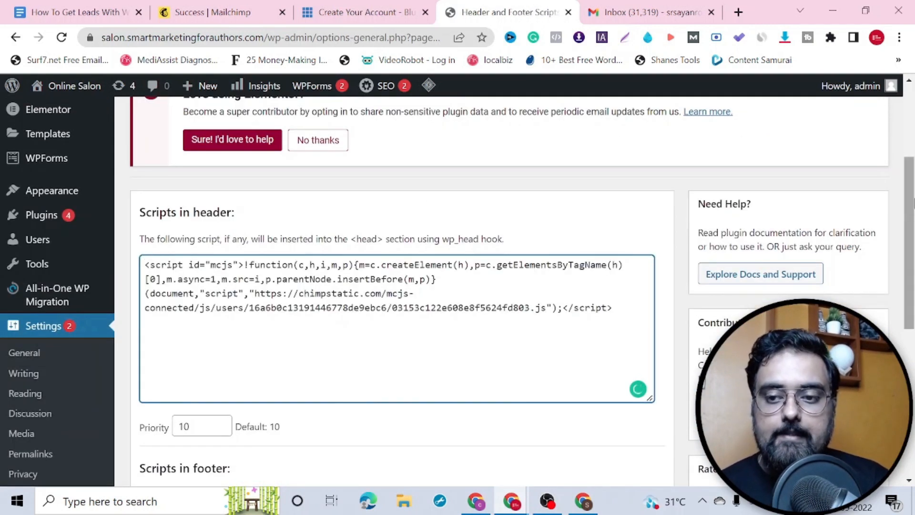
scroll(173, 435, down, 6)
click(172, 432)
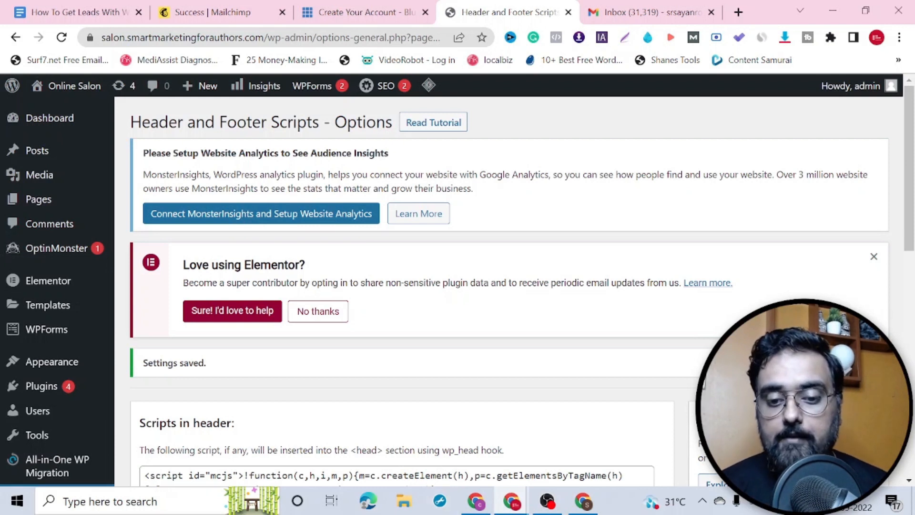
click(585, 506)
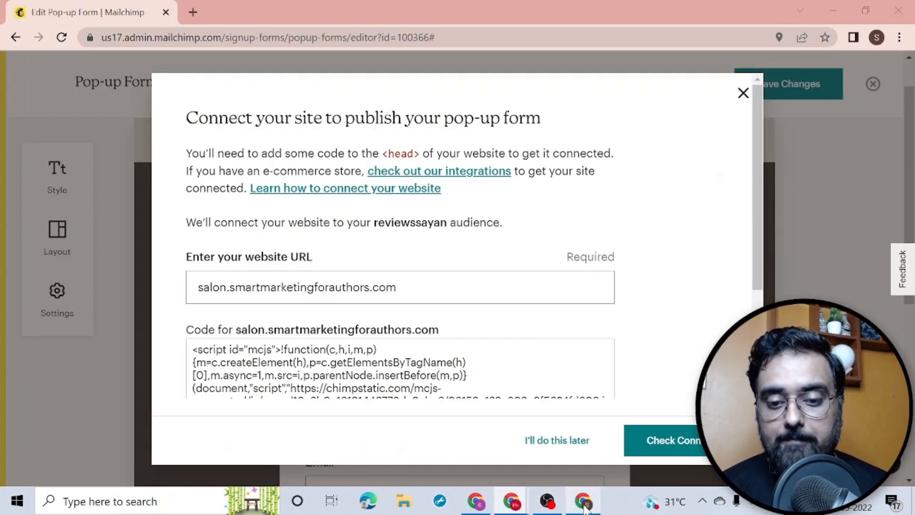
Step: Verify the site connection and switch the pop-up on for salon.smartmarketingforauthors.com
click(647, 443)
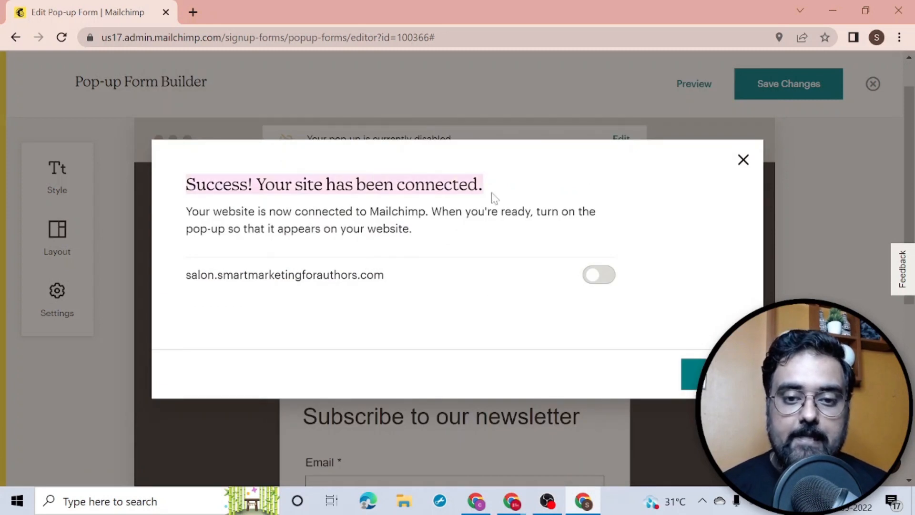
click(609, 281)
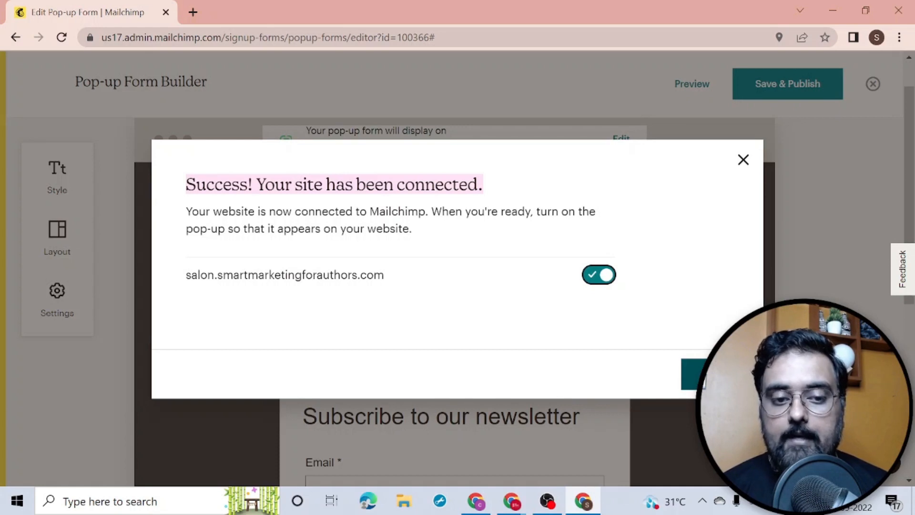
click(694, 374)
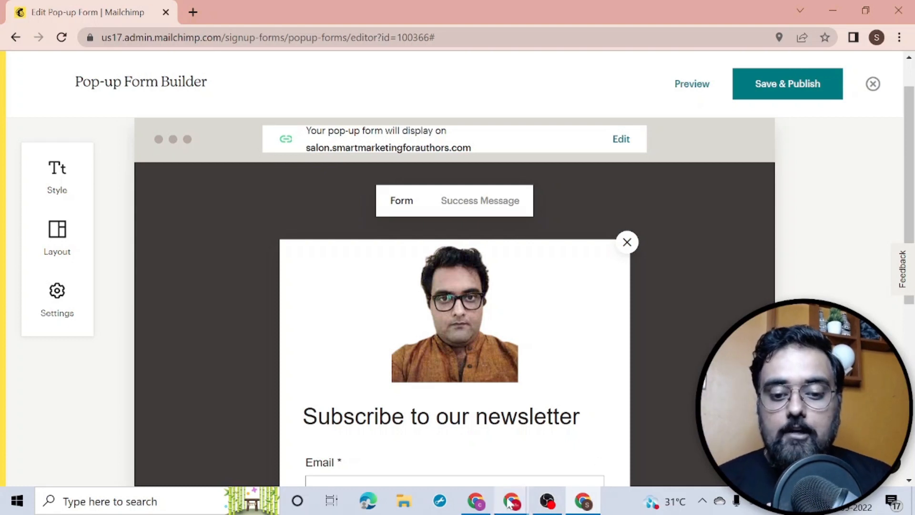
mouse_move(508, 504)
click(566, 456)
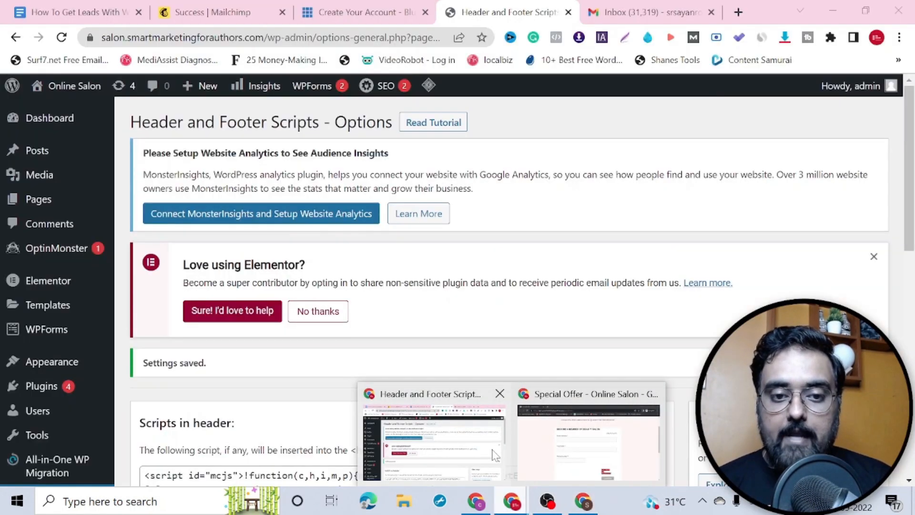
Step: Load the special-offer page from the pasted URL, check the Mailchimp pop-up appears, then close it
click(546, 460)
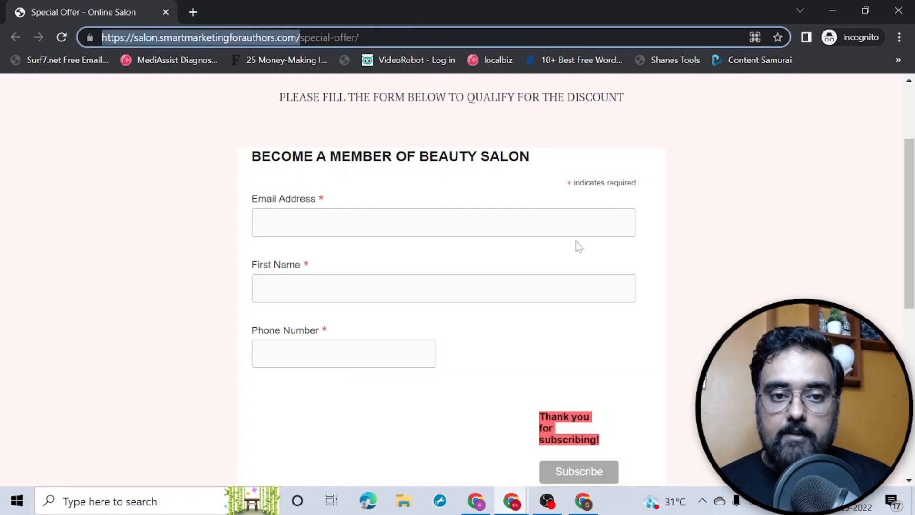
click(728, 217)
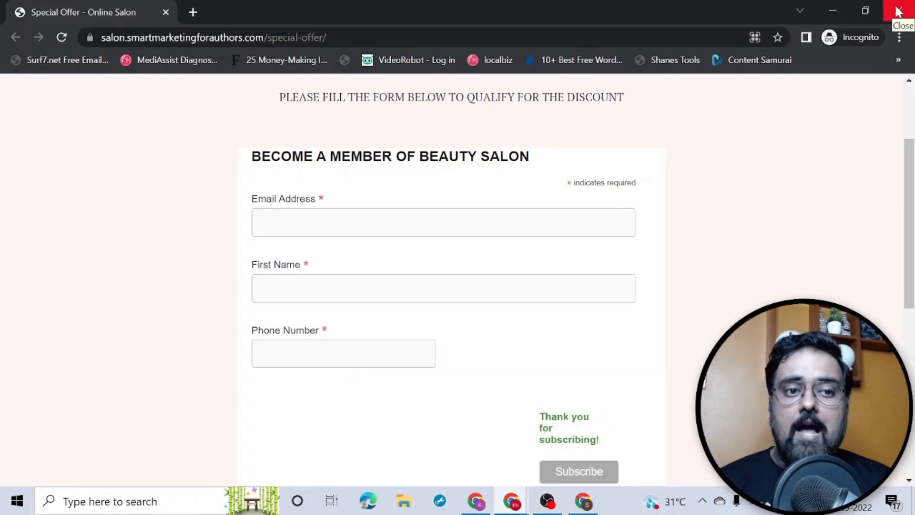
click(62, 38)
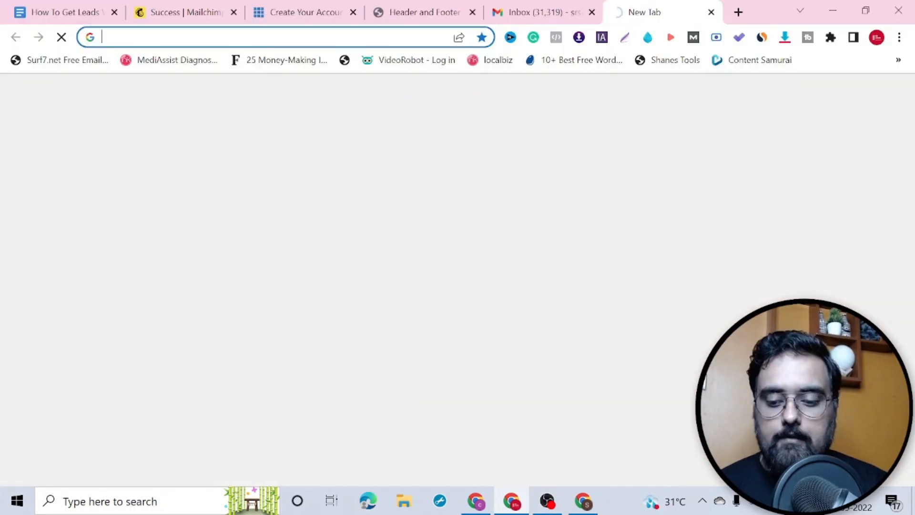
text(https://salon.smartmarketingforauthors.com/special-offer/)
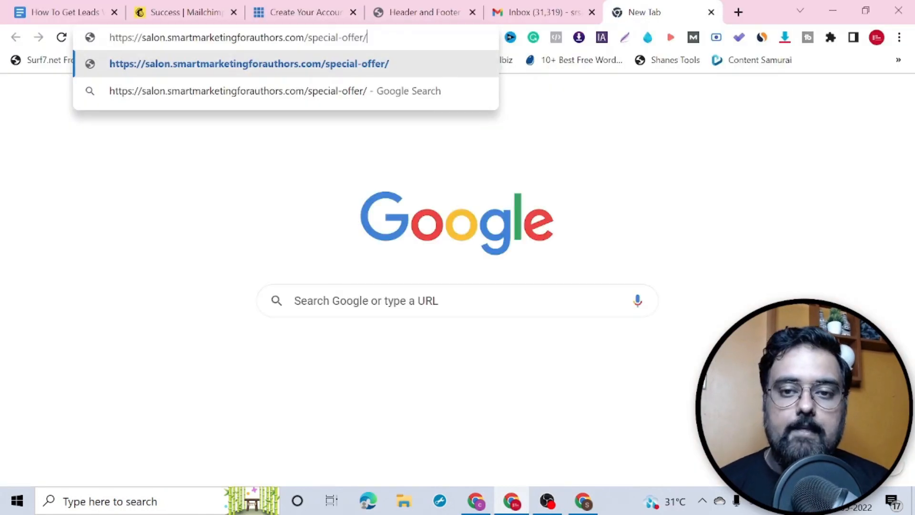
key(Return)
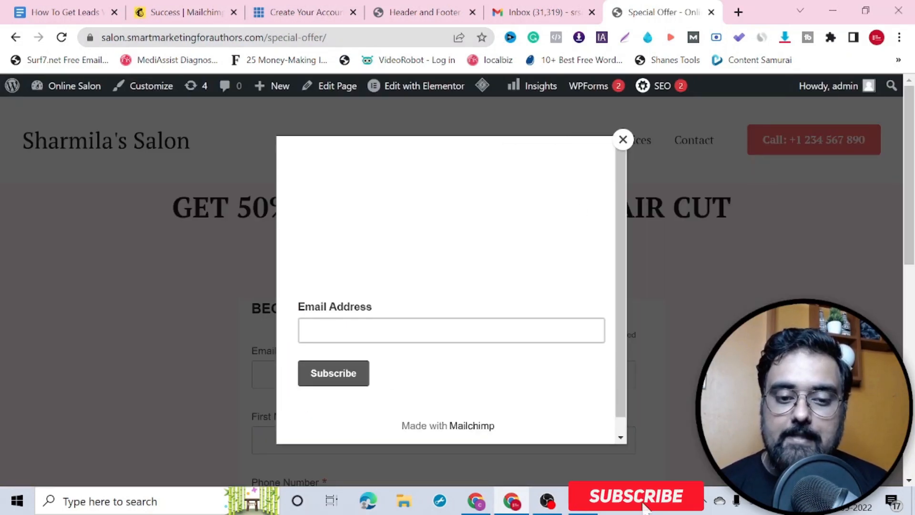
click(623, 140)
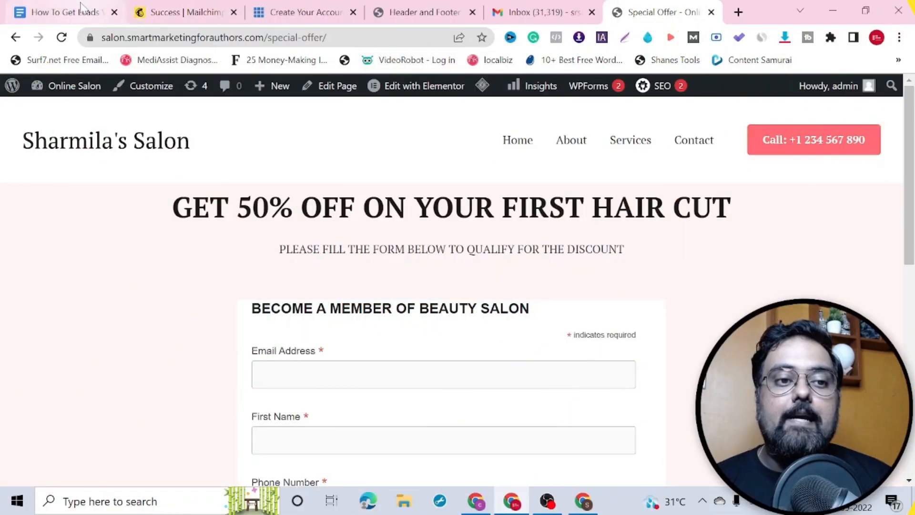
Step: Draw an orange rectangle around 'Step 7: Drive Traffic To You Offers' in the Docs outline
click(81, 7)
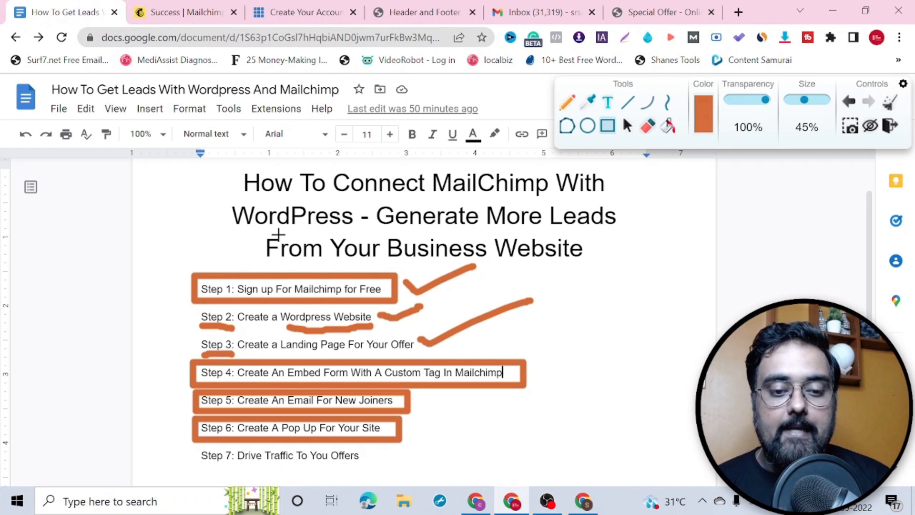
drag(193, 443, 372, 468)
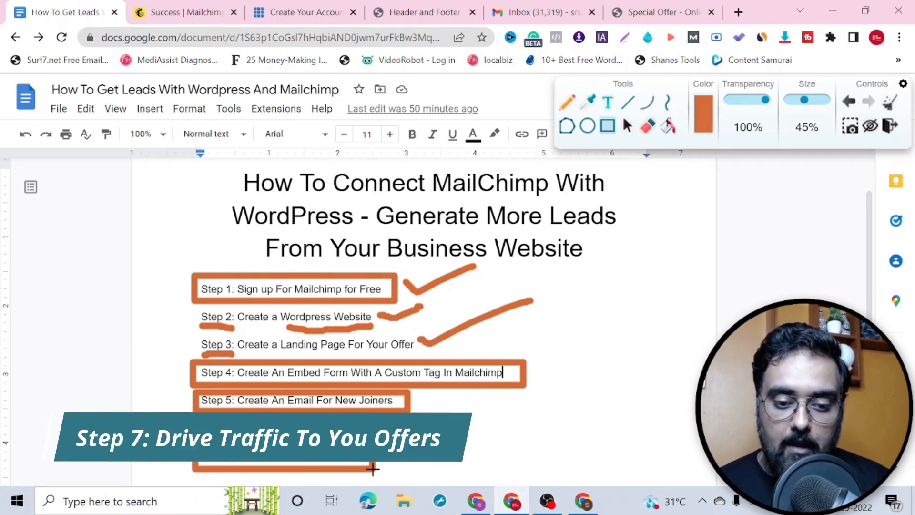